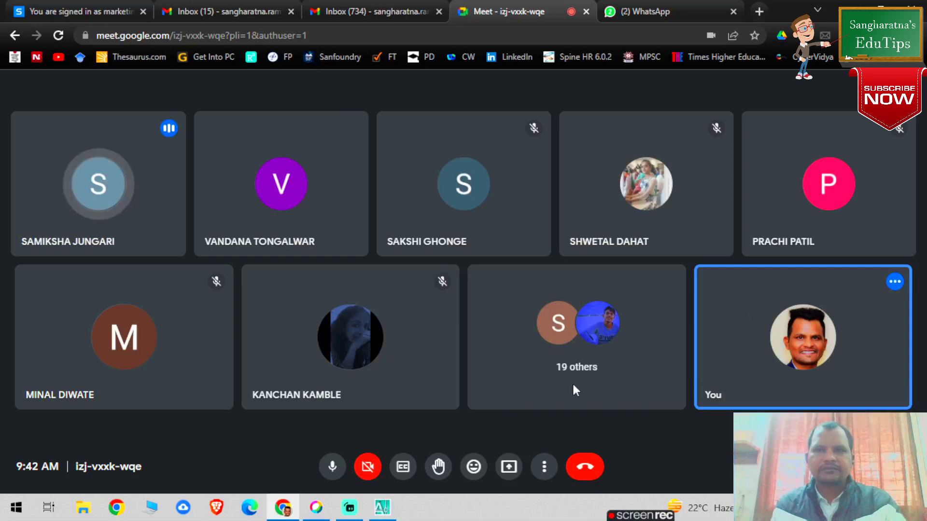
# - Present the entire screen to the meeting participants
pyautogui.click(510, 469)
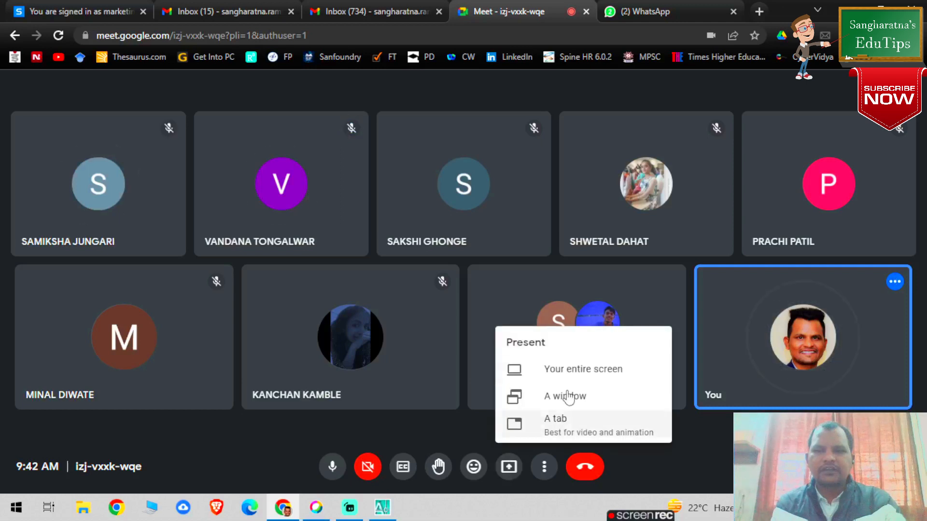
pyautogui.click(579, 369)
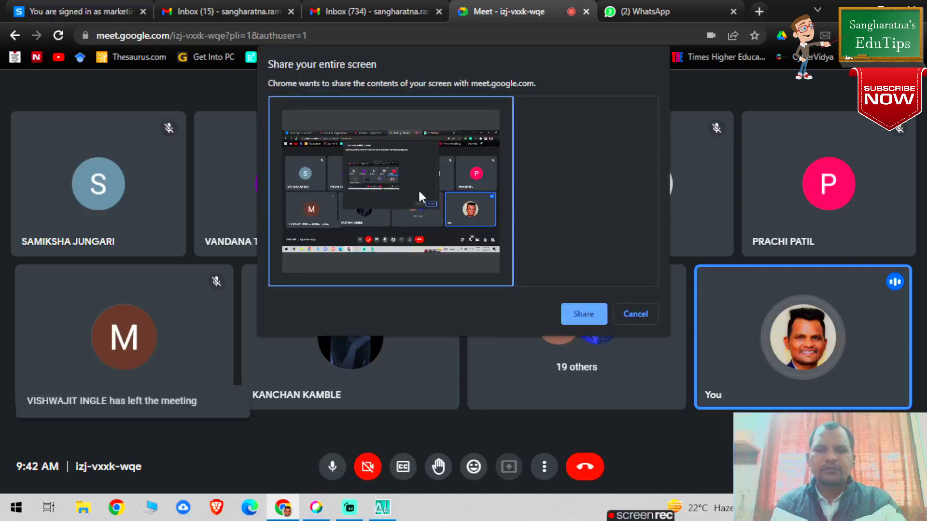
pyautogui.click(570, 317)
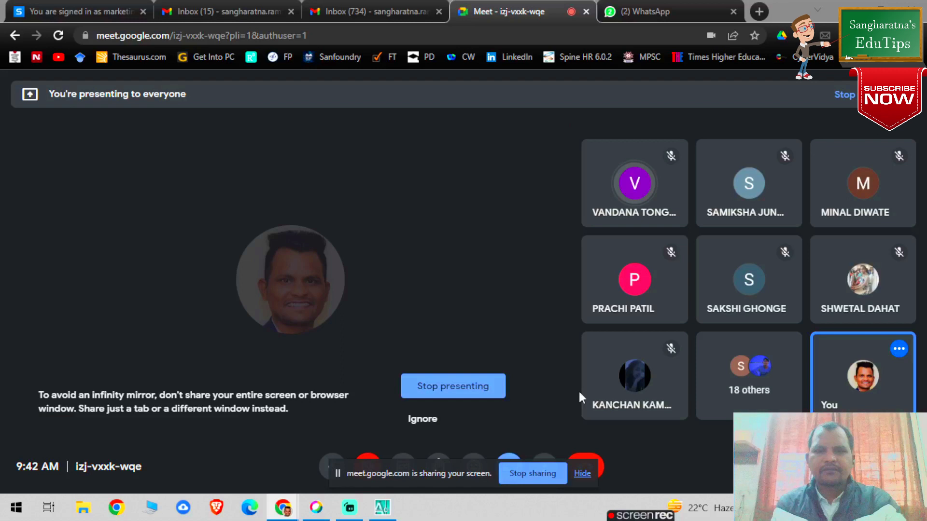
# - Switch to AutoCAD and move the screen-sharing notice away from the status bar toggles
pyautogui.hotkey('alt', 'Tab')
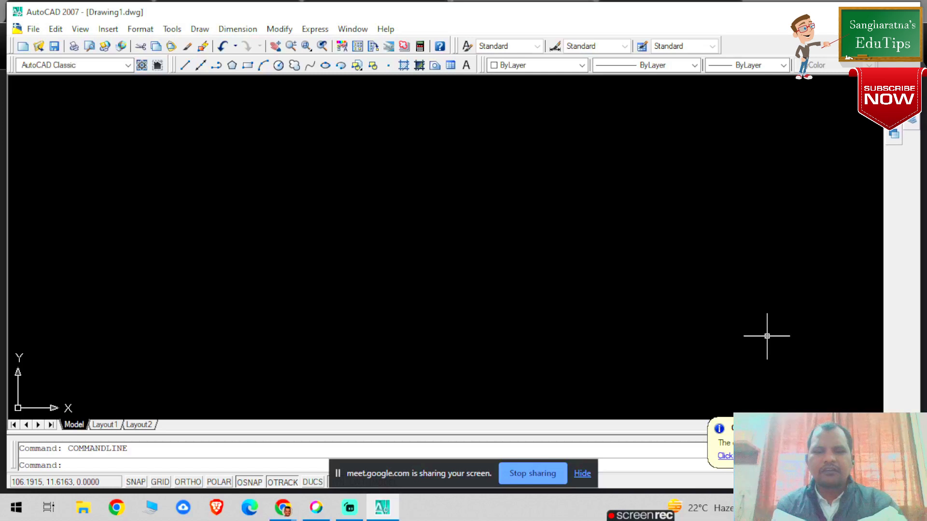
pyautogui.click(355, 510)
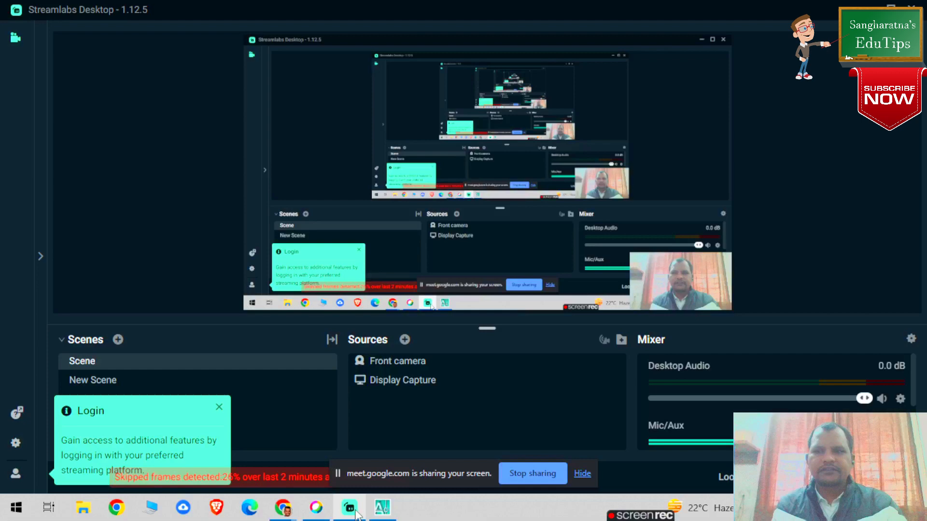
pyautogui.click(382, 508)
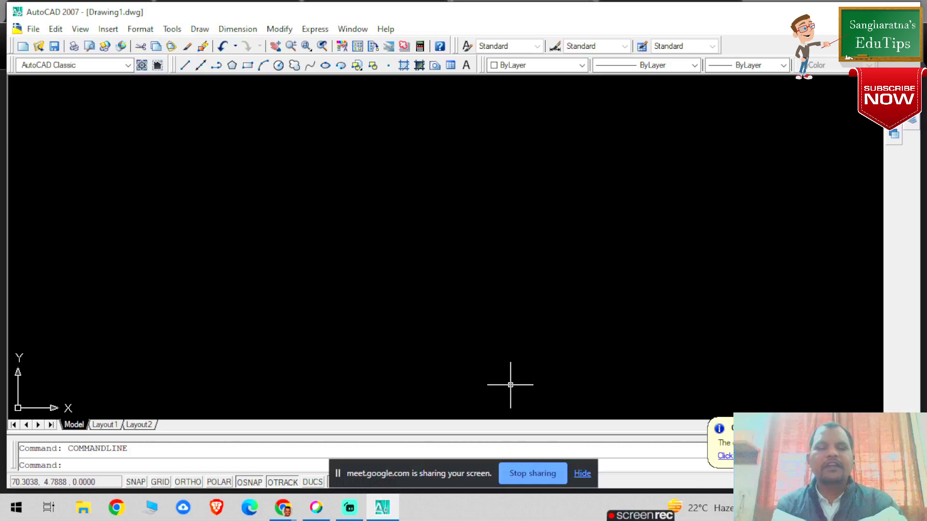
pyautogui.moveTo(461, 466); pyautogui.dragTo(815, 466)
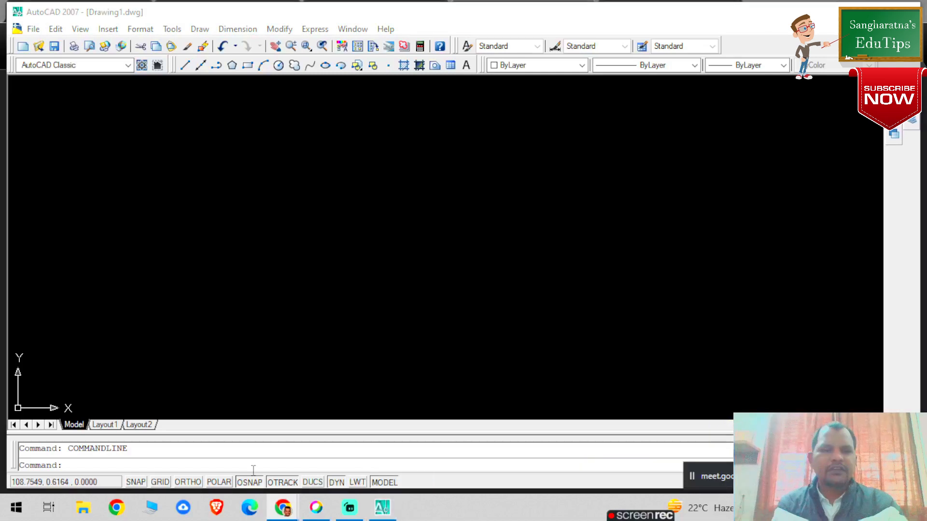
# - Review the text settings of the Standard dimension style and leave them without saving changes
pyautogui.click(124, 464)
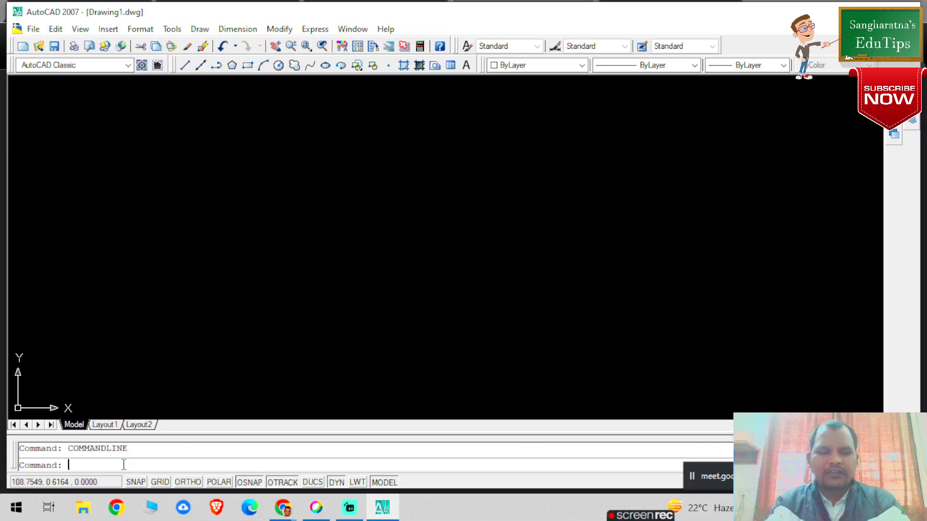
pyautogui.write('d')
pyautogui.press('Return')
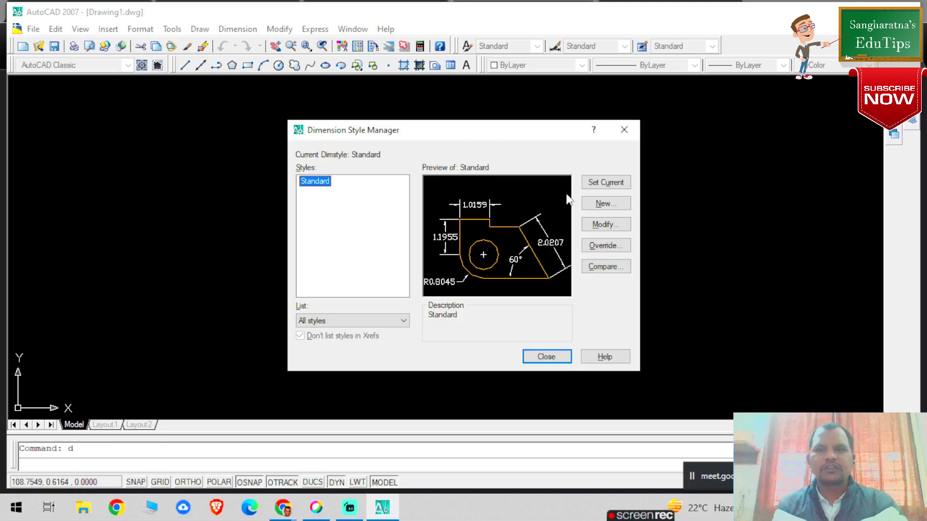
pyautogui.click(600, 225)
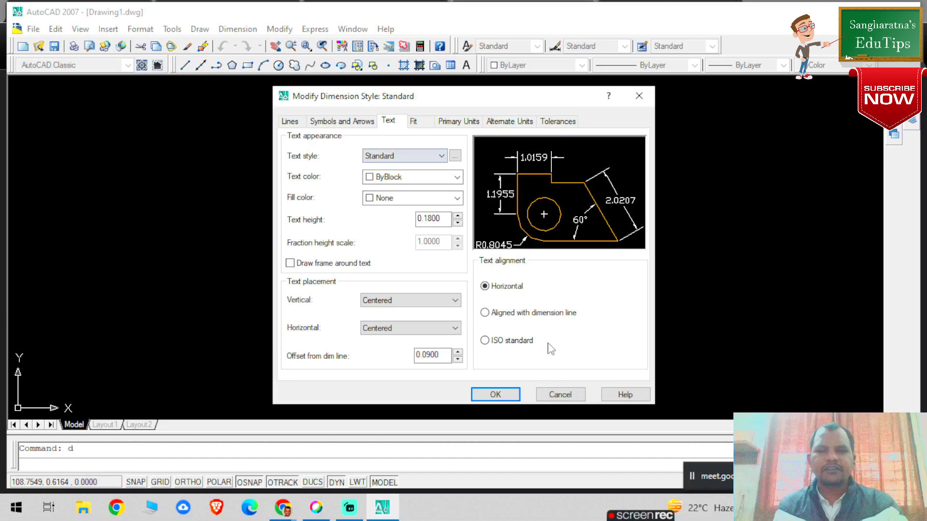
pyautogui.press('Escape')
pyautogui.press('Escape')
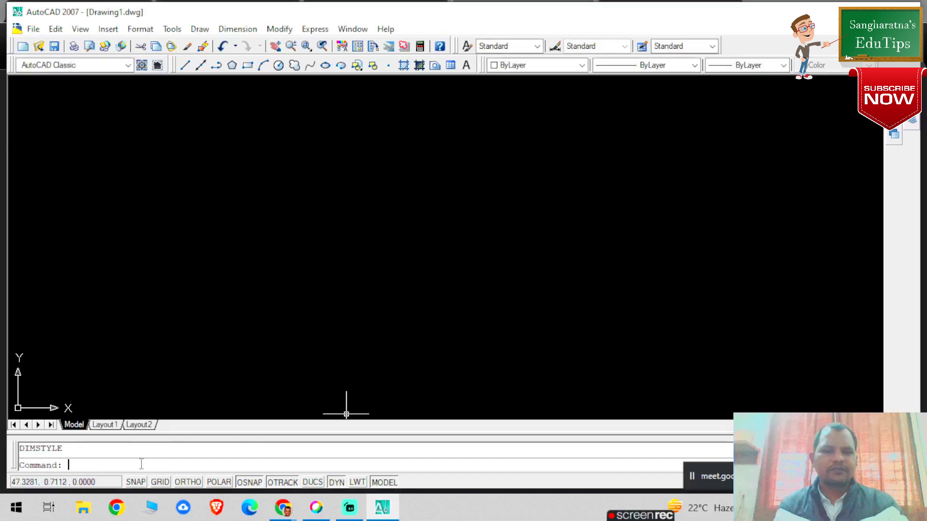
# - Set the model space limits with lower left corner 0,0 and upper right corner 15,10
pyautogui.write('limits')
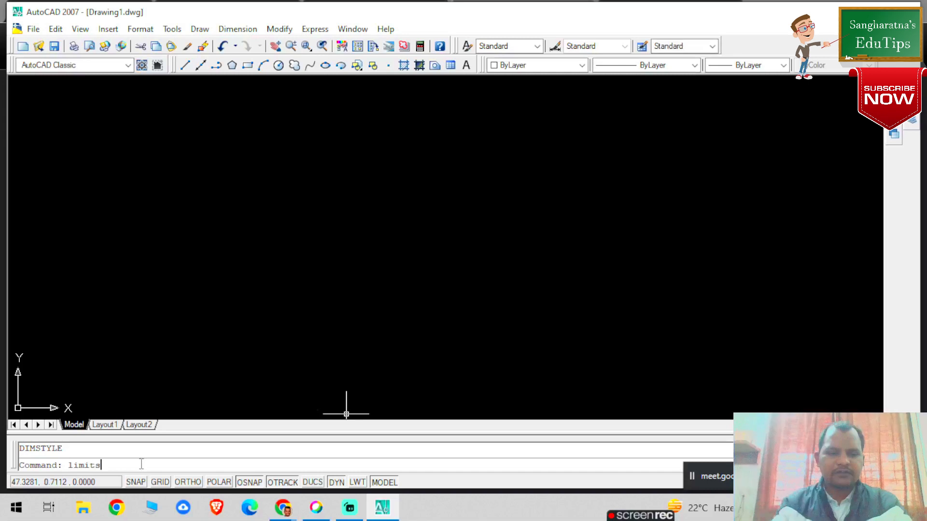
pyautogui.press('Return')
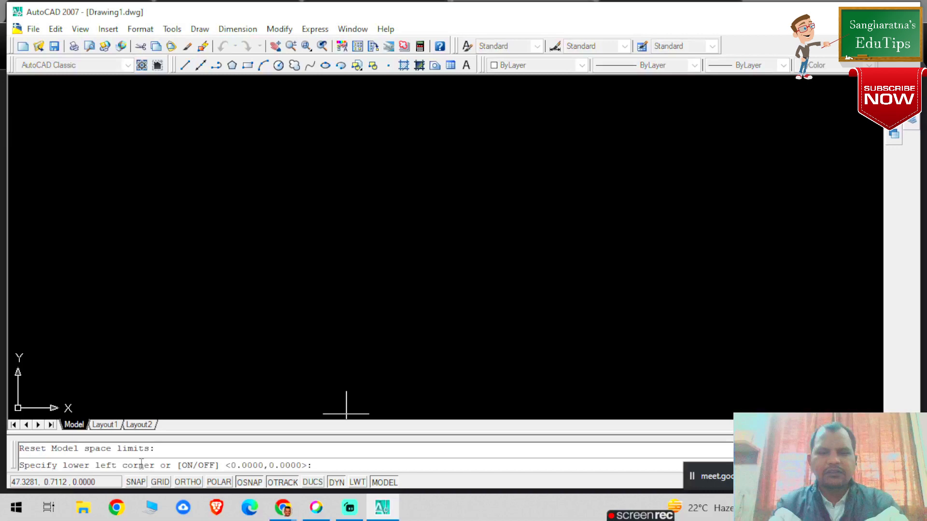
pyautogui.write('0,0')
pyautogui.press('Return')
pyautogui.write('15,10')
pyautogui.press('Return')
# - Set the grid spacing to 0.25 and fit the full drawing limits in the view
pyautogui.write('g')
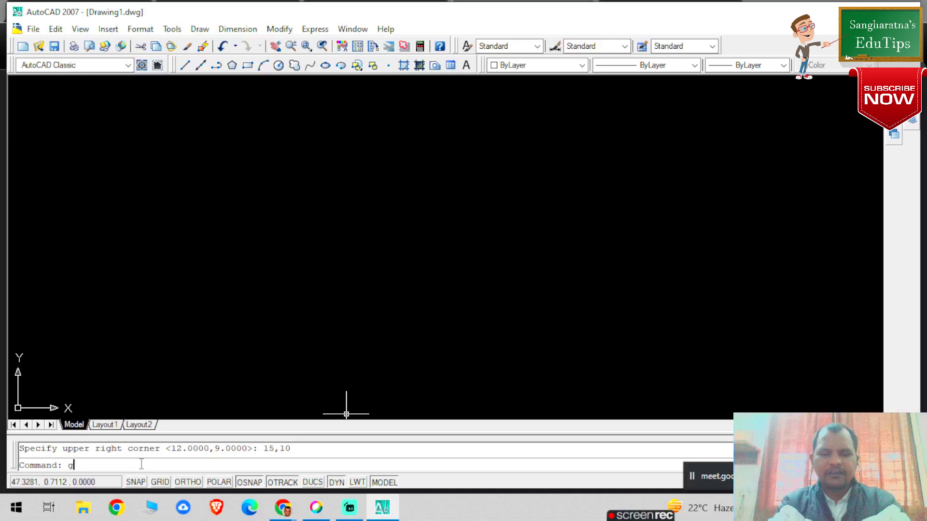
pyautogui.write('rid')
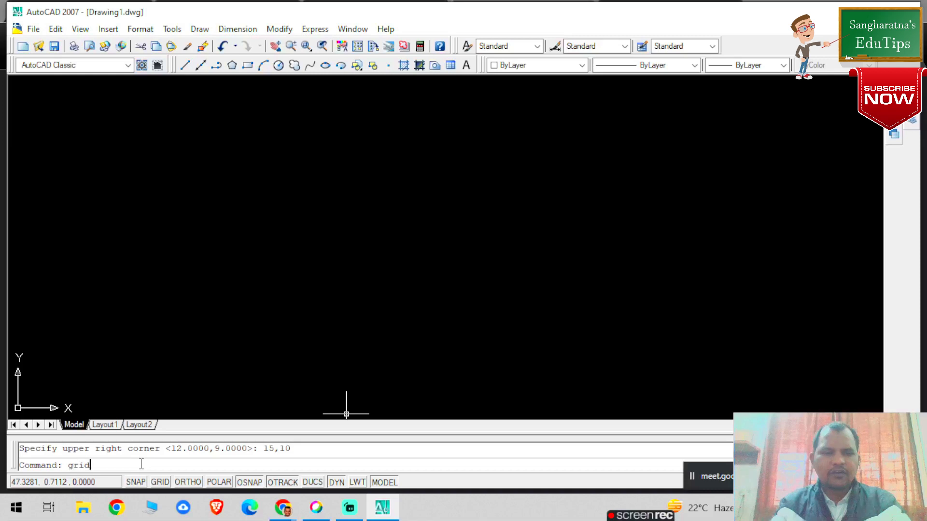
pyautogui.press('Return')
pyautogui.write('0.25')
pyautogui.press('Return')
pyautogui.write('z')
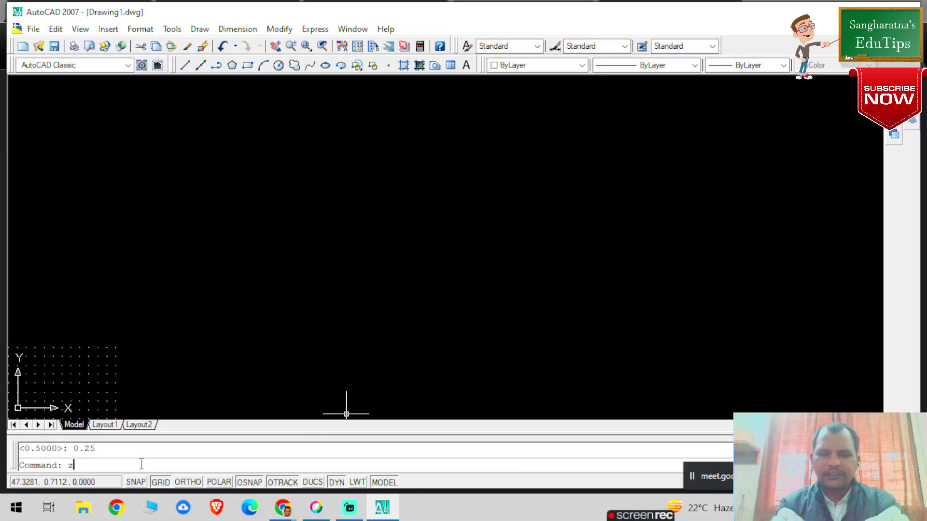
pyautogui.press('Return')
pyautogui.write('a')
pyautogui.press('Return')
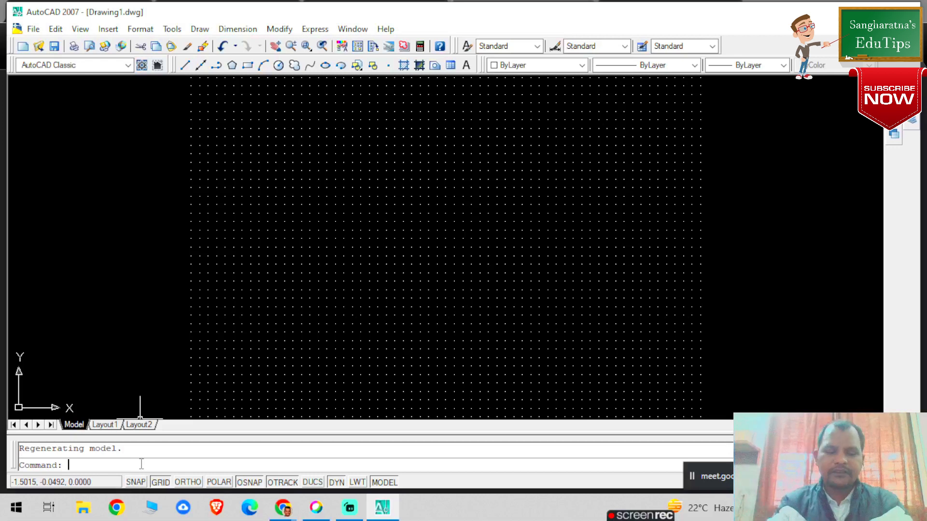
# - Set the snap spacing to 0.25
pyautogui.write('snap')
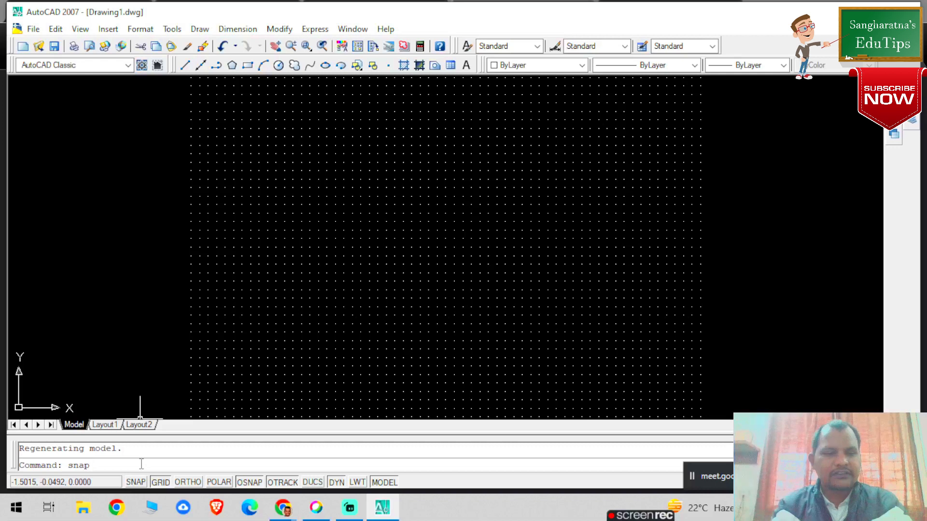
pyautogui.press('Return')
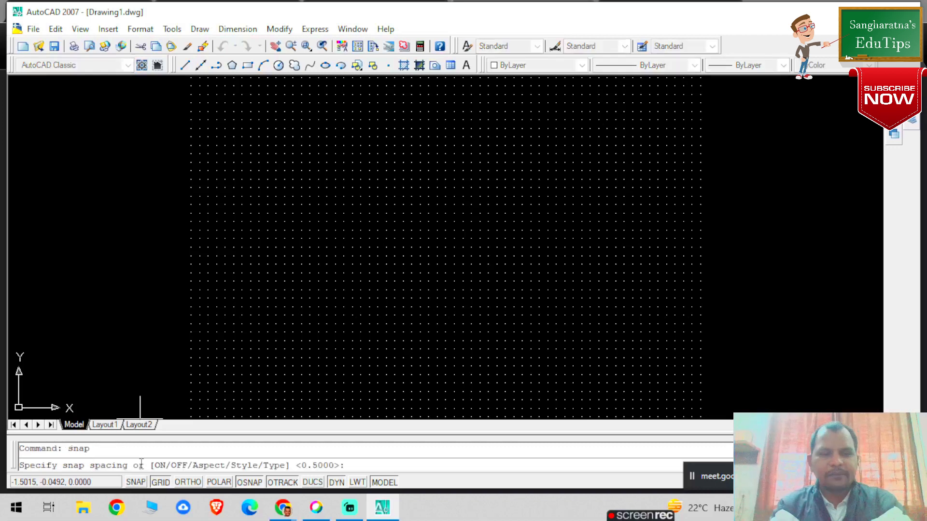
pyautogui.write('0.25')
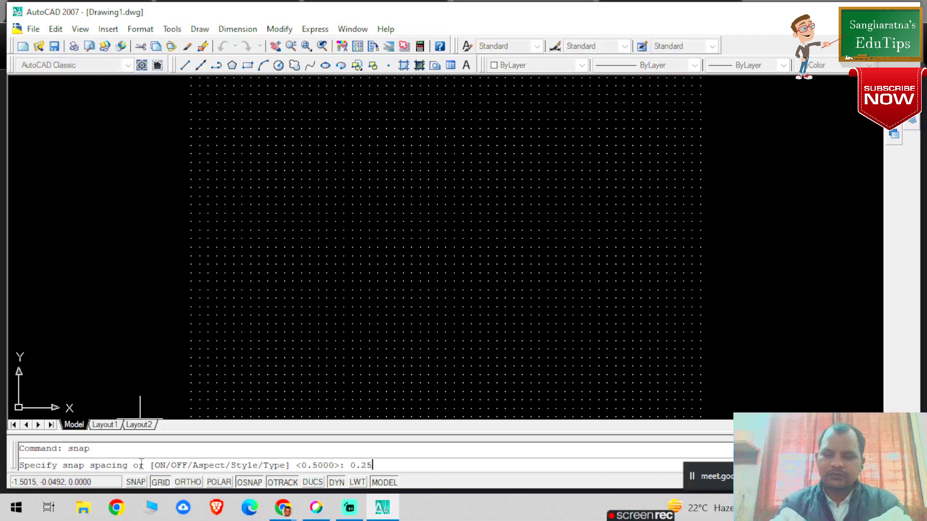
pyautogui.press('Return')
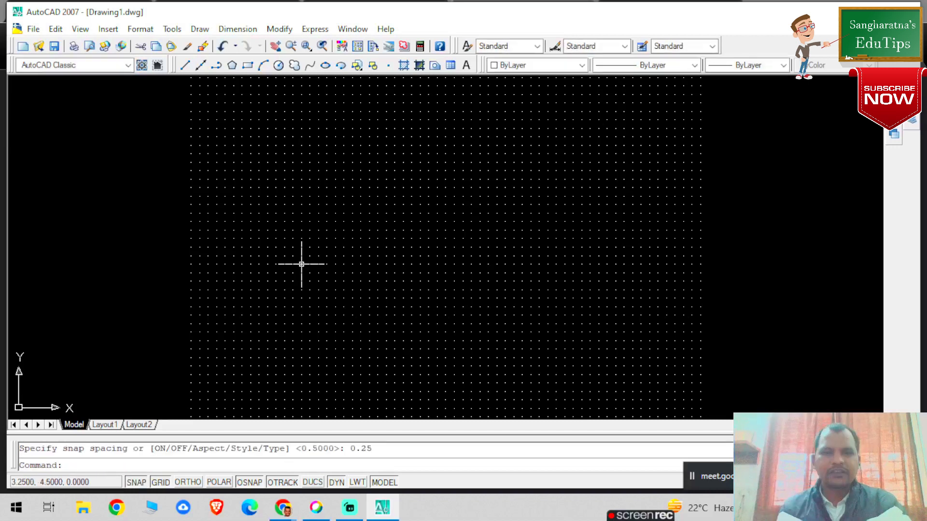
# - Inspect the grid dots up close and return to the view of the full drawing limits
pyautogui.scroll(5, 490, 271)
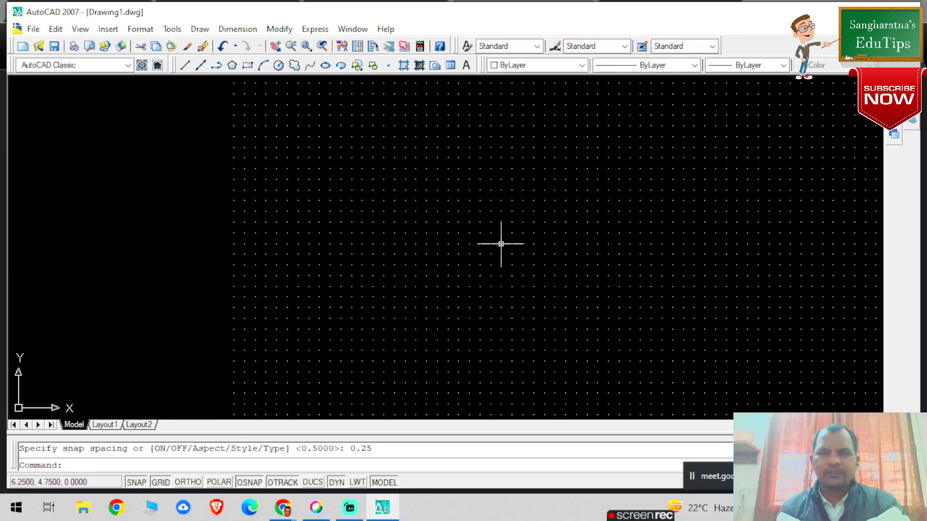
pyautogui.scroll(1, 501, 244)
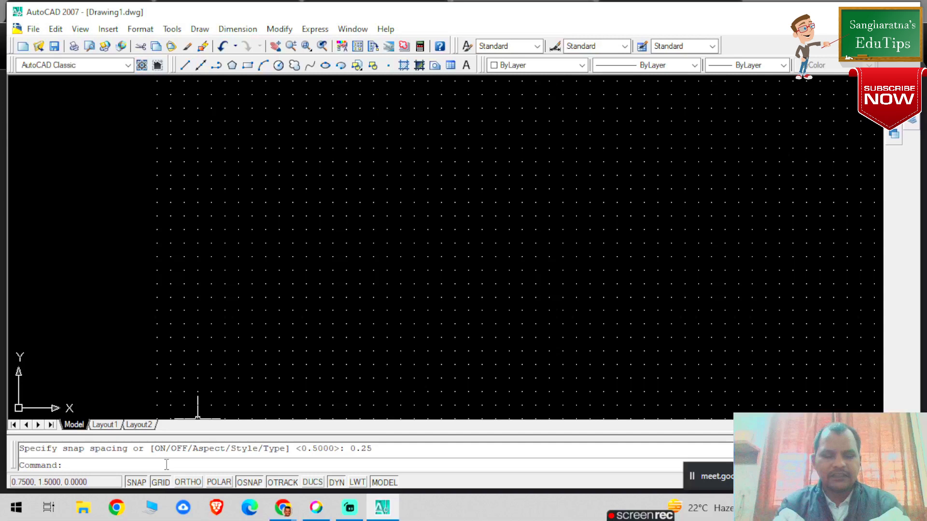
pyautogui.write('z')
pyautogui.press('Return')
pyautogui.write('a')
pyautogui.press('Return')
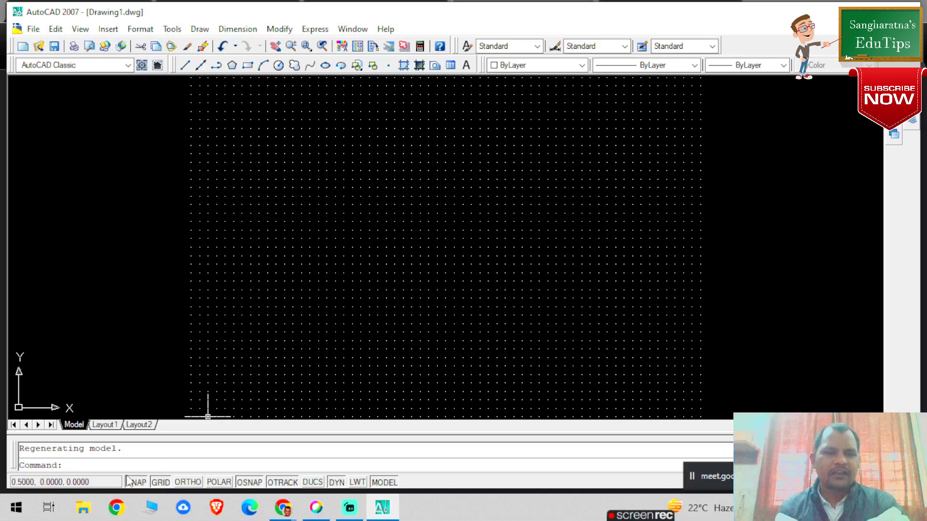
# - Enter the point display style with PDMODE and the point size with PDSIZE
pyautogui.write('p')
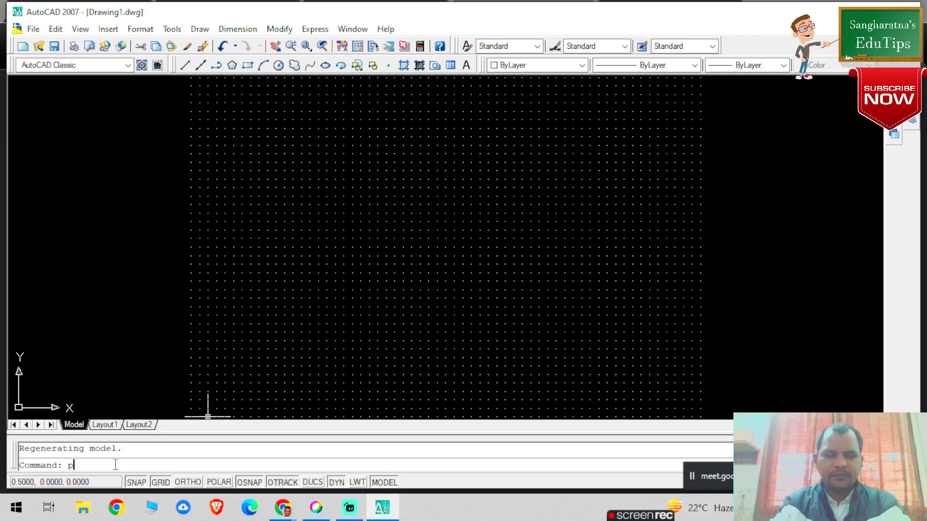
pyautogui.write('dmode')
pyautogui.press('Return')
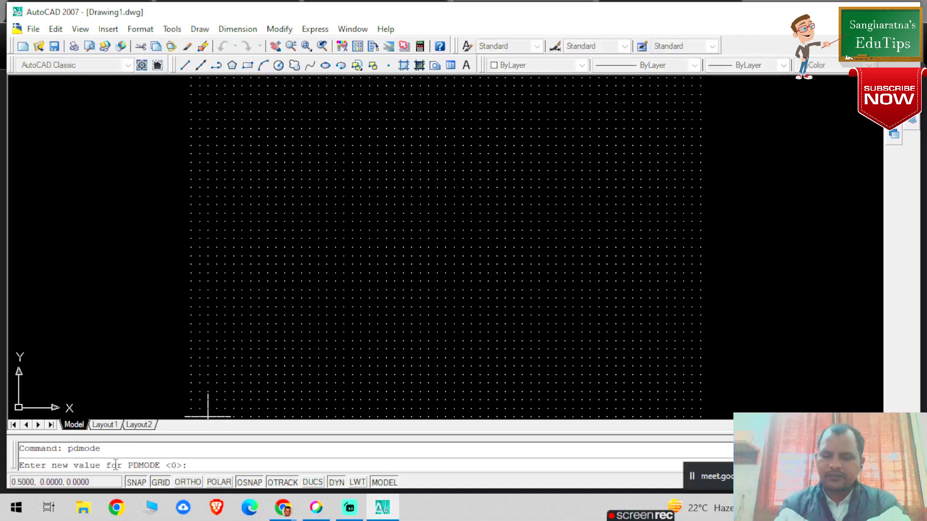
pyautogui.press('Return')
pyautogui.write('pdsiz')
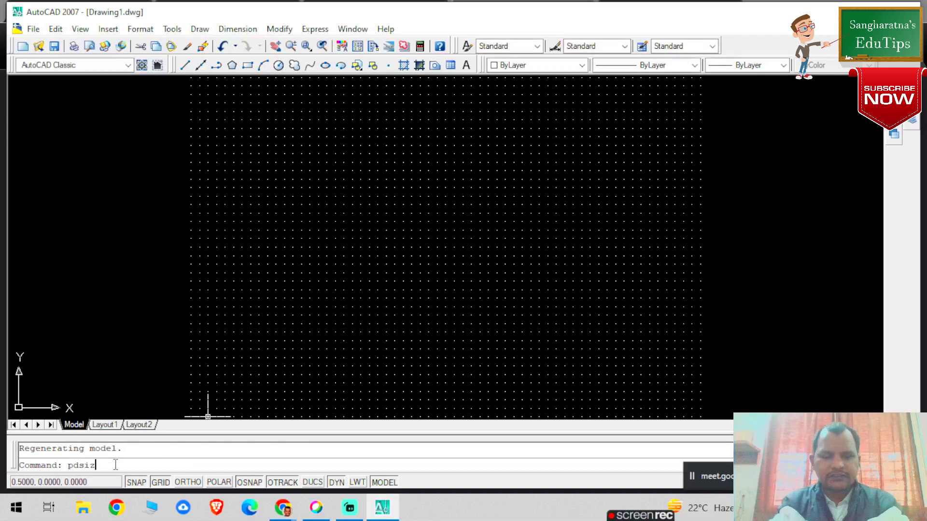
pyautogui.write('e')
pyautogui.press('Return')
pyautogui.write('0.')
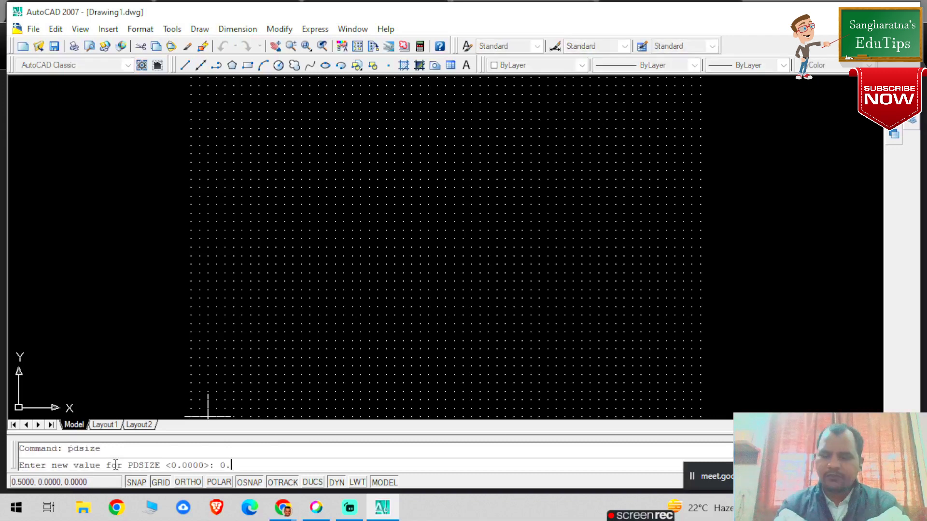
pyautogui.press('Return')
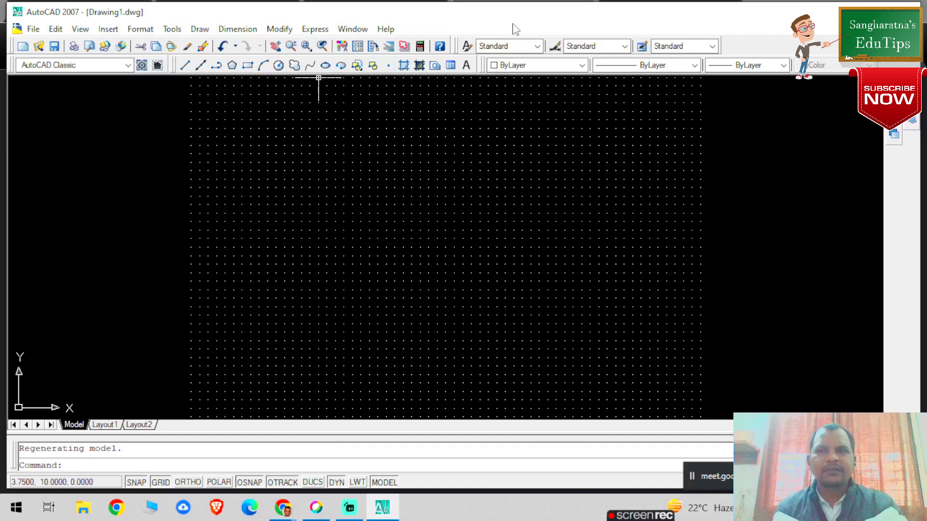
# - Display the Modify toolbar in the drawing window
pyautogui.rightClick(760, 51)
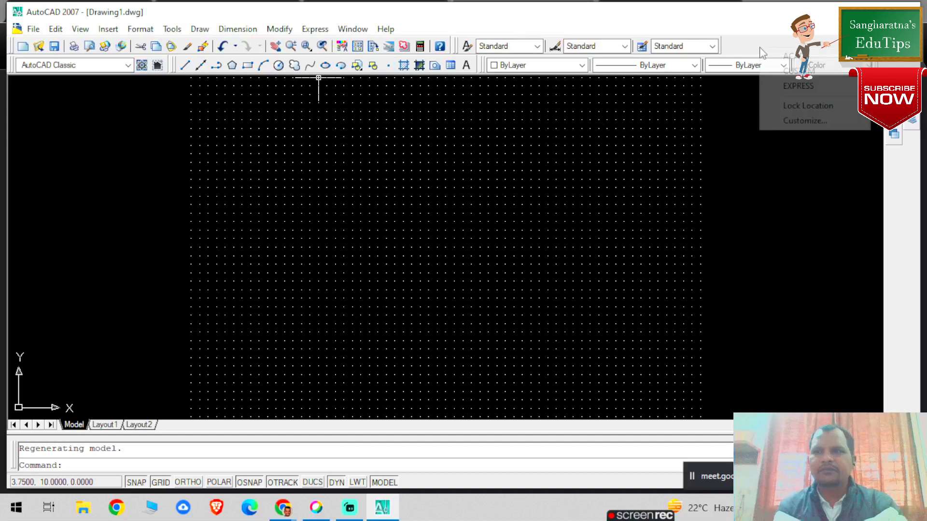
pyautogui.moveTo(787, 57)
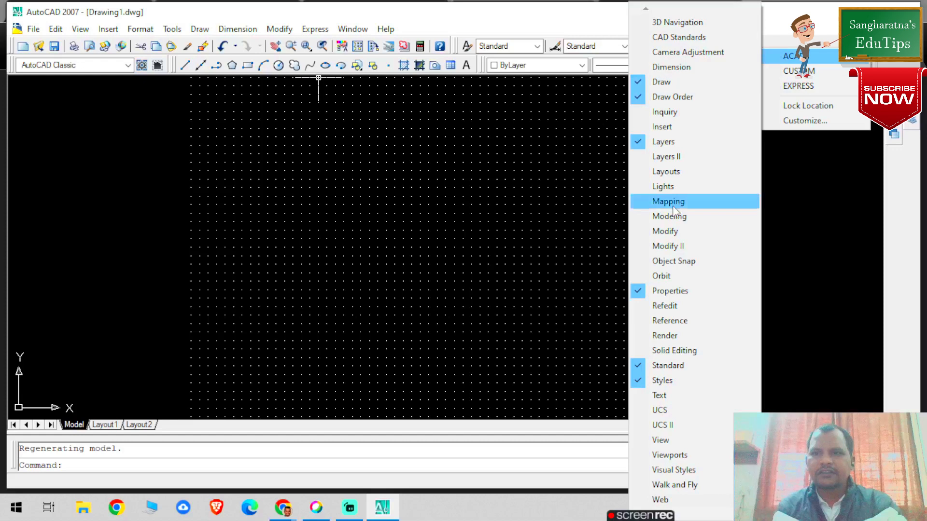
pyautogui.click(666, 231)
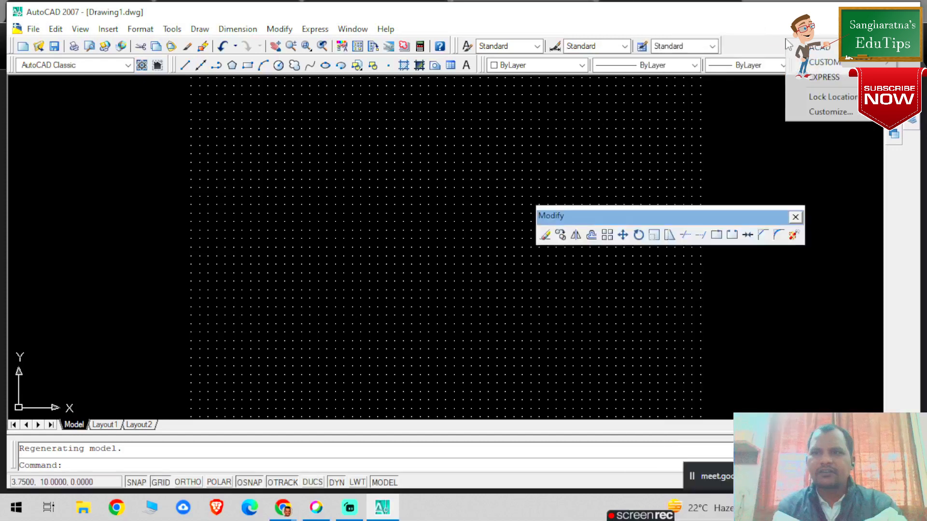
pyautogui.click(799, 138)
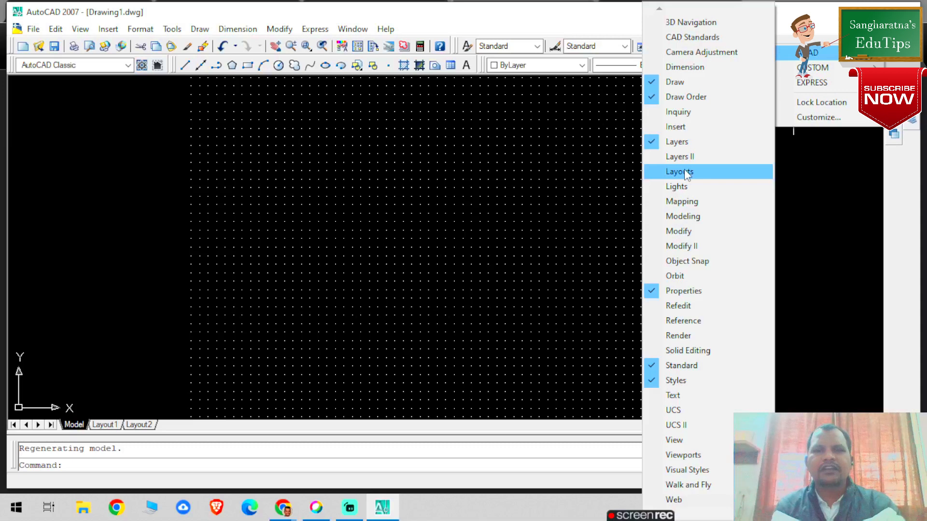
pyautogui.click(802, 206)
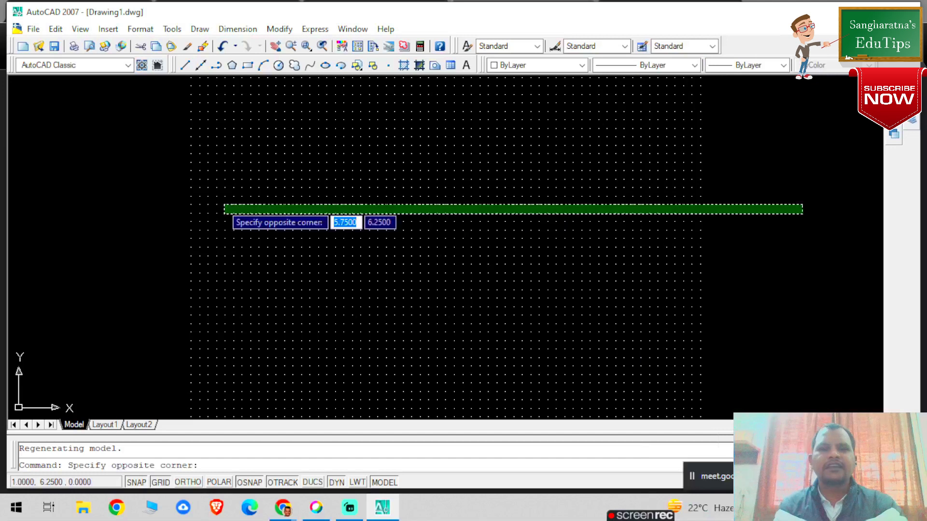
pyautogui.click(658, 214)
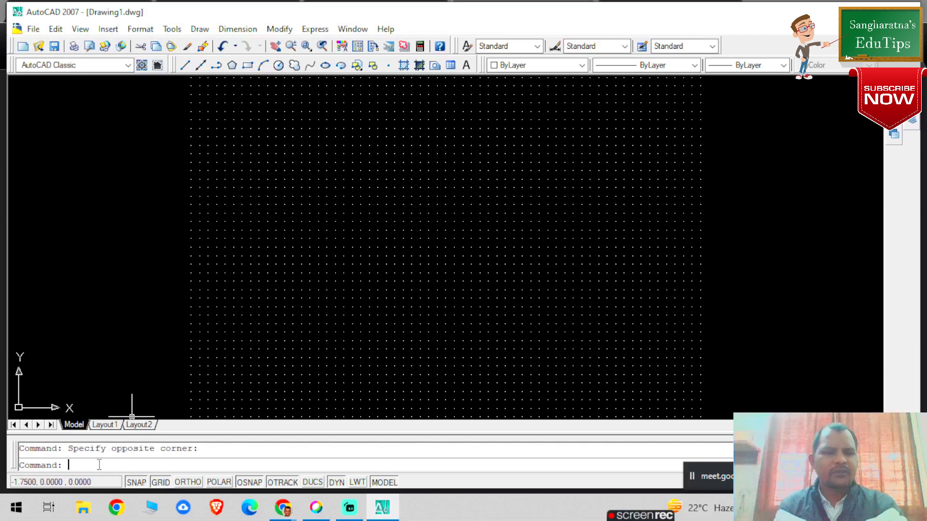
pyautogui.write('dtex')
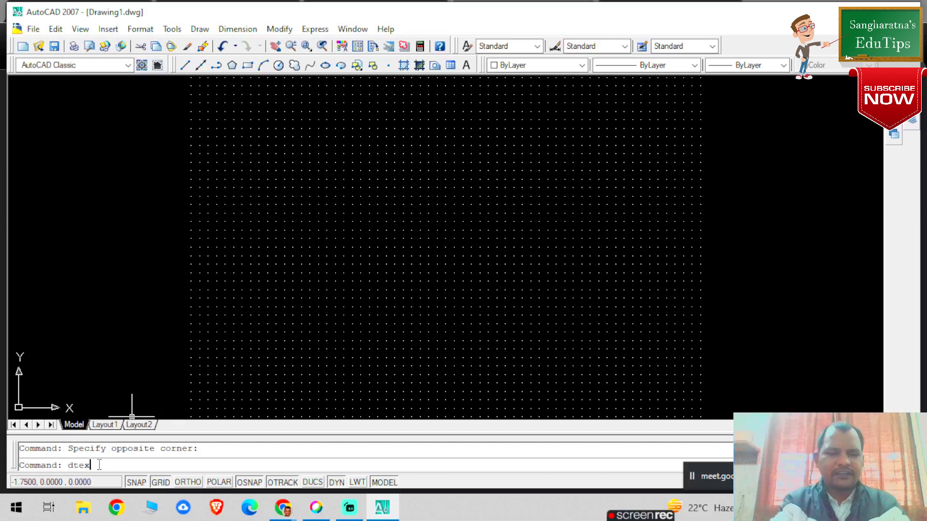
pyautogui.write('t')
pyautogui.press('Return')
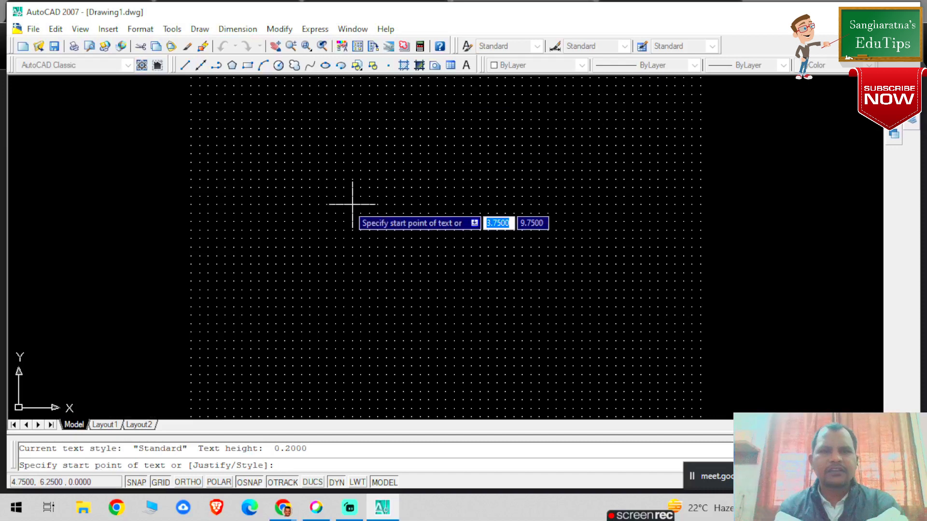
pyautogui.click(251, 170)
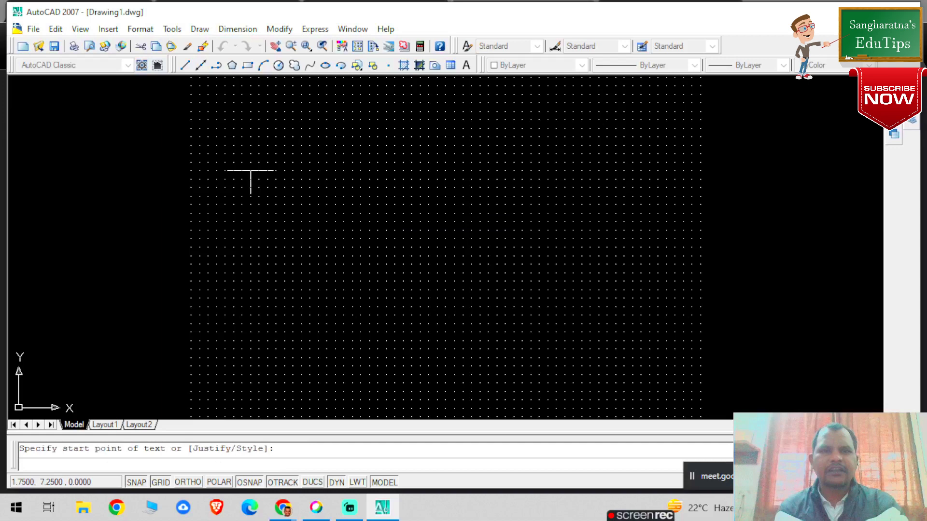
pyautogui.click(250, 171)
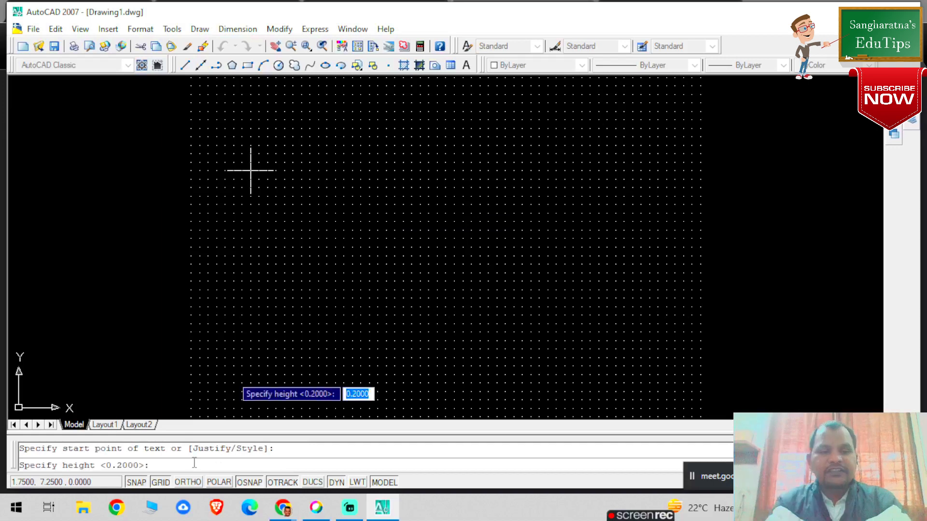
pyautogui.write('0')
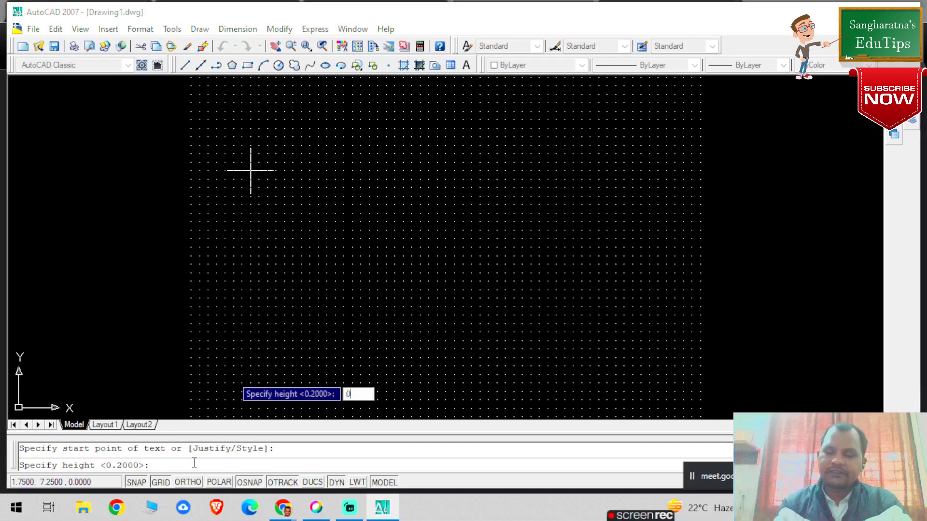
pyautogui.write('.2')
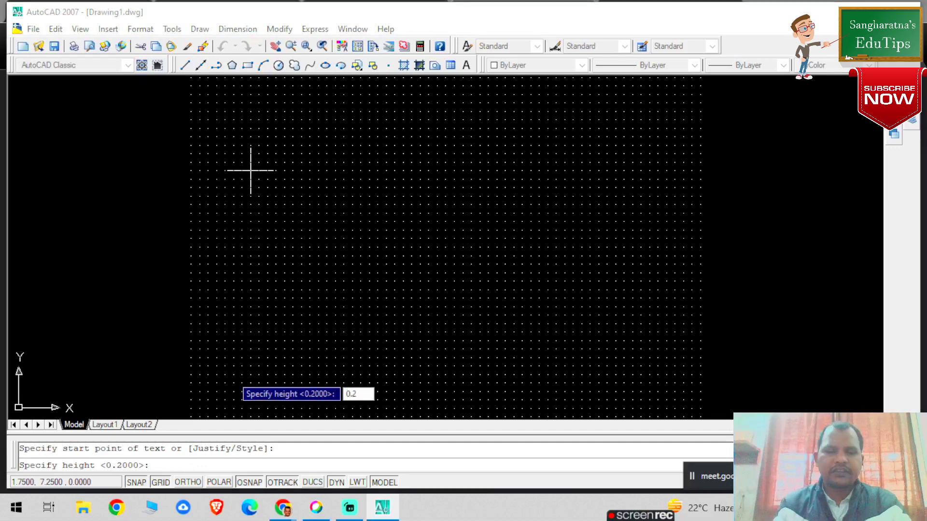
pyautogui.press('BackSpace')
pyautogui.press('BackSpace')
pyautogui.press('BackSpace')
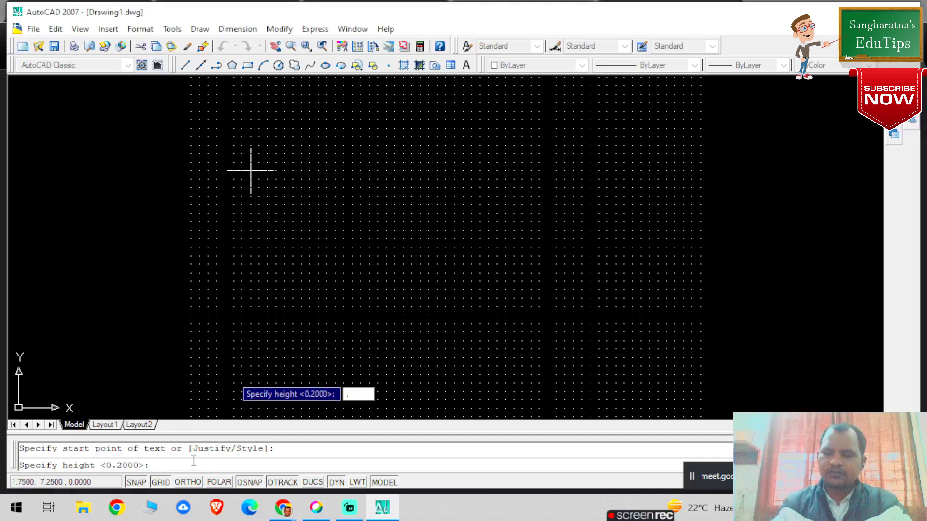
pyautogui.write('2')
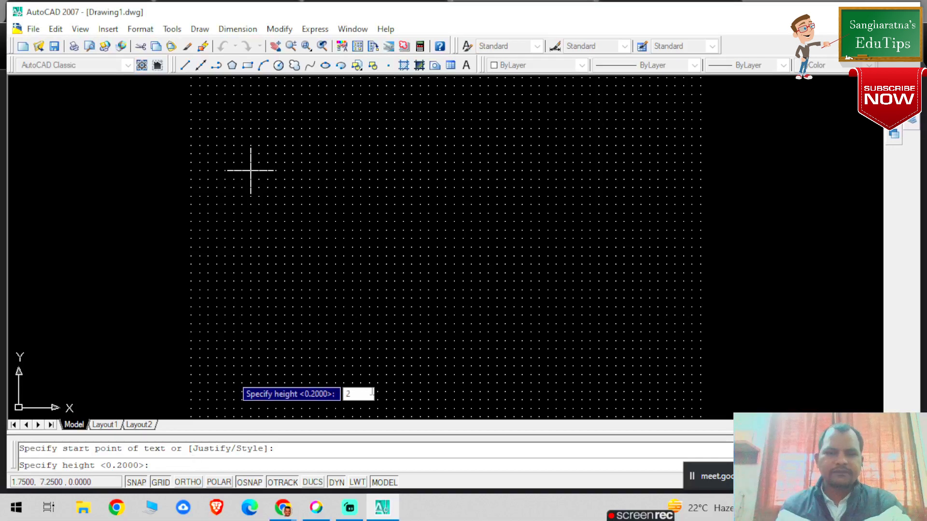
pyautogui.press('Return')
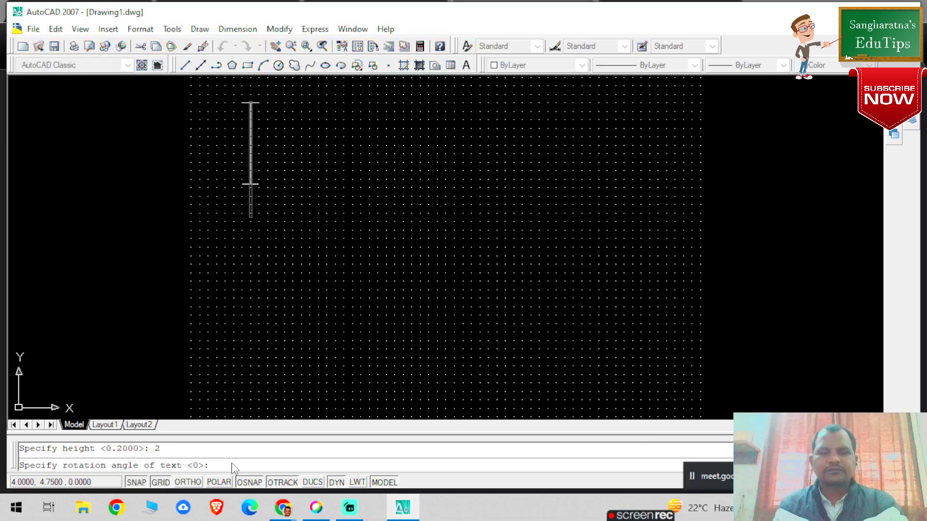
pyautogui.press('Return')
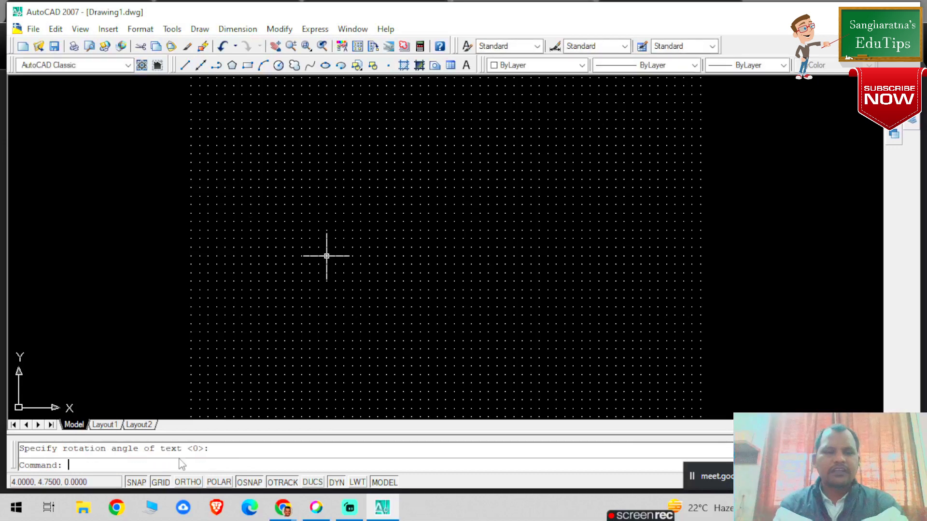
# - Create the single-line text "Draw the projection." with DTEXT starting at about 4, 6.75, using height 0.2 and rotation angle 0
pyautogui.write('dtext')
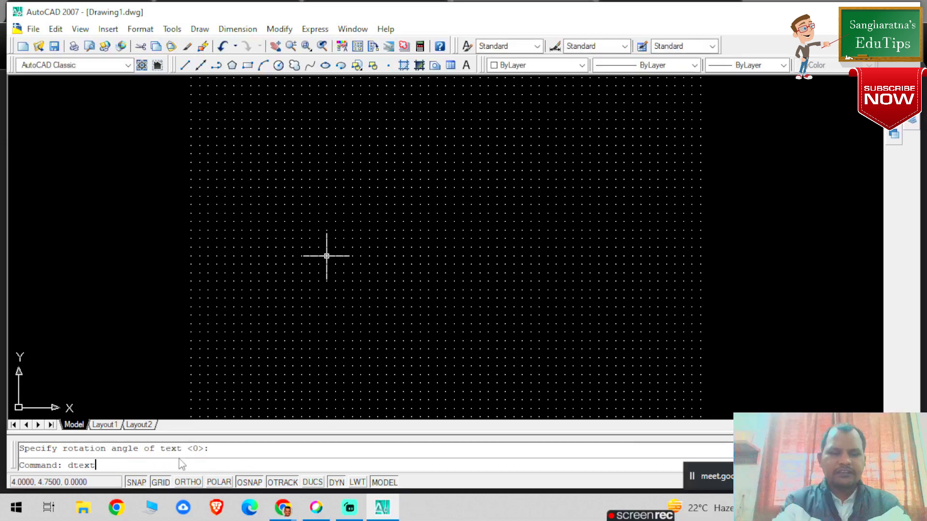
pyautogui.press('Return')
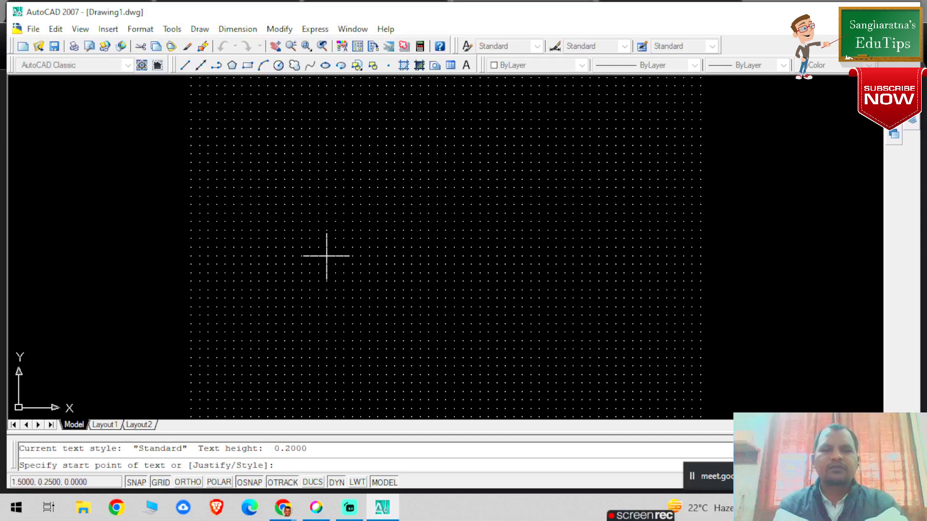
pyautogui.click(326, 187)
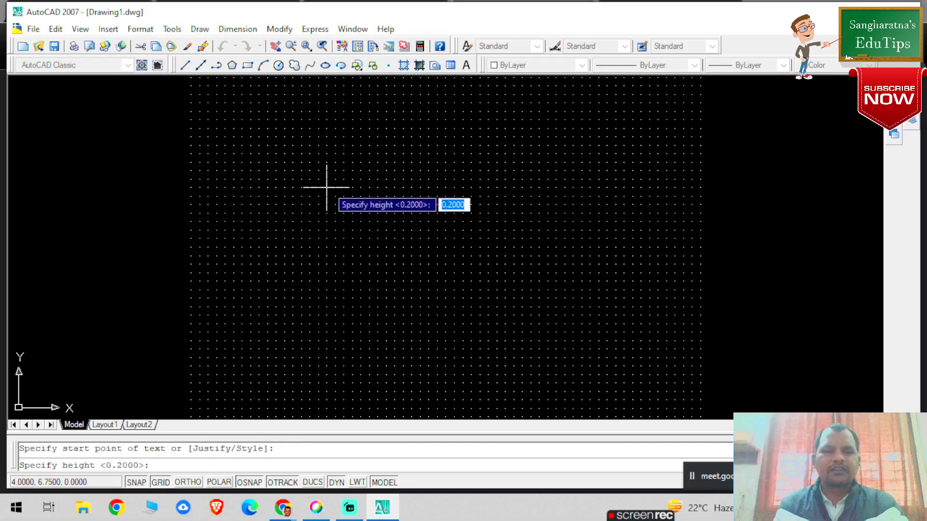
pyautogui.write('0')
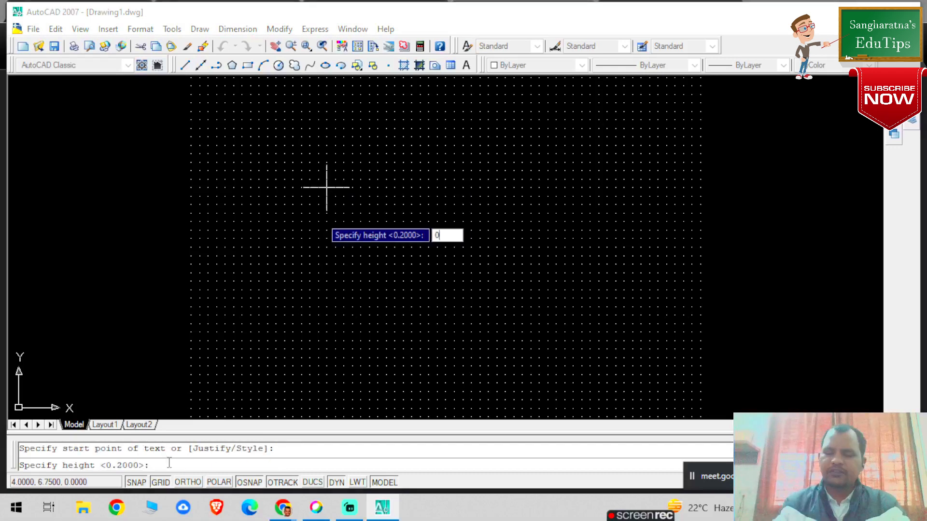
pyautogui.write('.2')
pyautogui.press('Return')
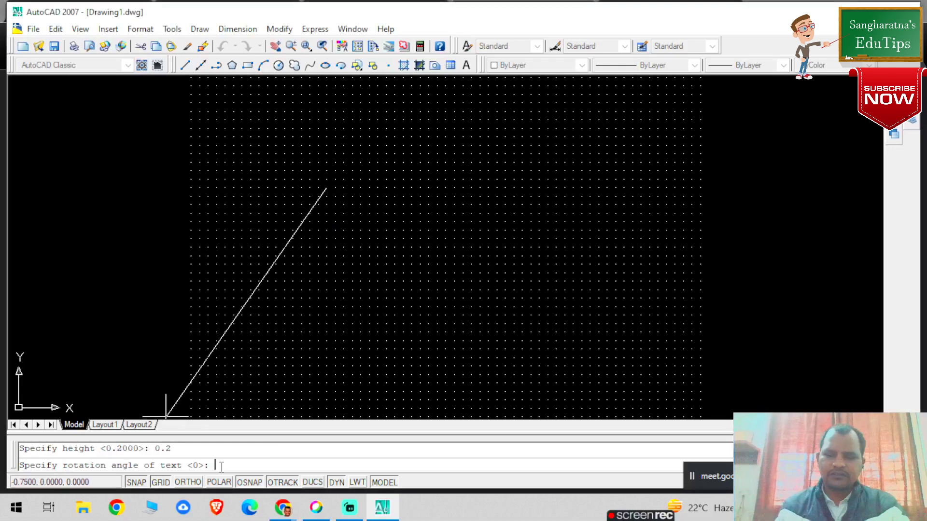
pyautogui.write('0')
pyautogui.press('Return')
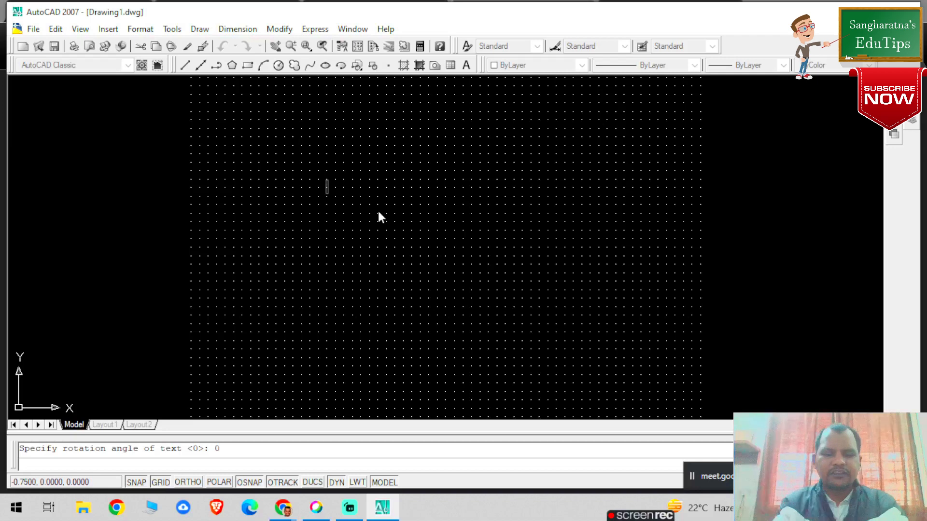
pyautogui.write('Draw')
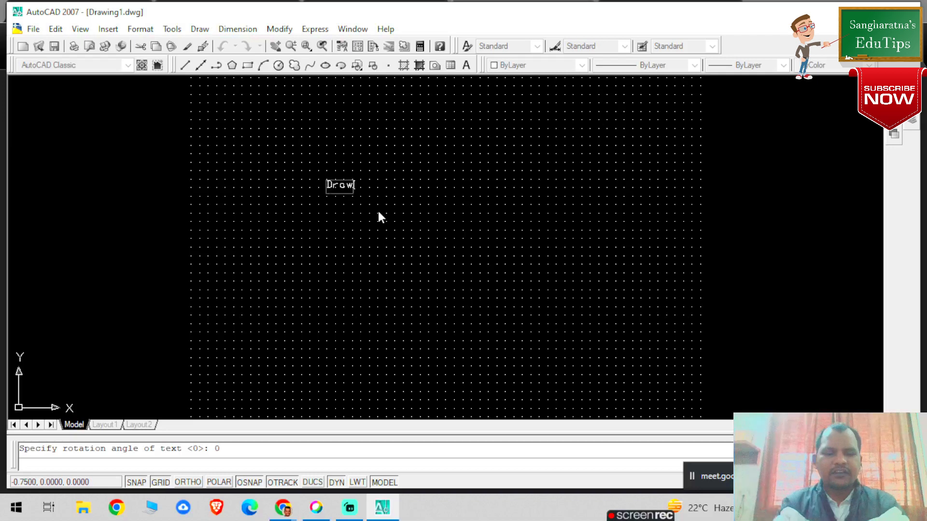
pyautogui.write(' the pro')
pyautogui.write('jection.')
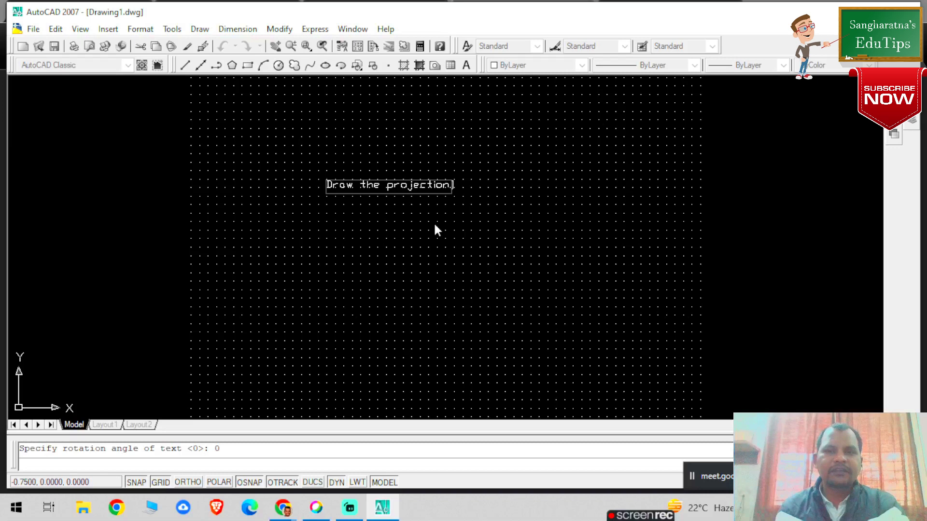
pyautogui.press('Return')
pyautogui.press('Return')
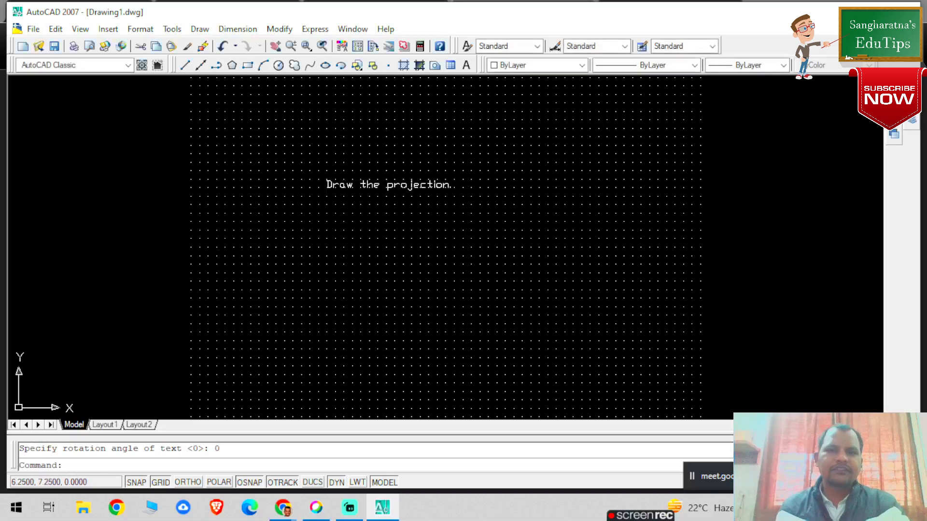
# - Select the text "Draw the projection." with a selection window and erase it
pyautogui.click(346, 180)
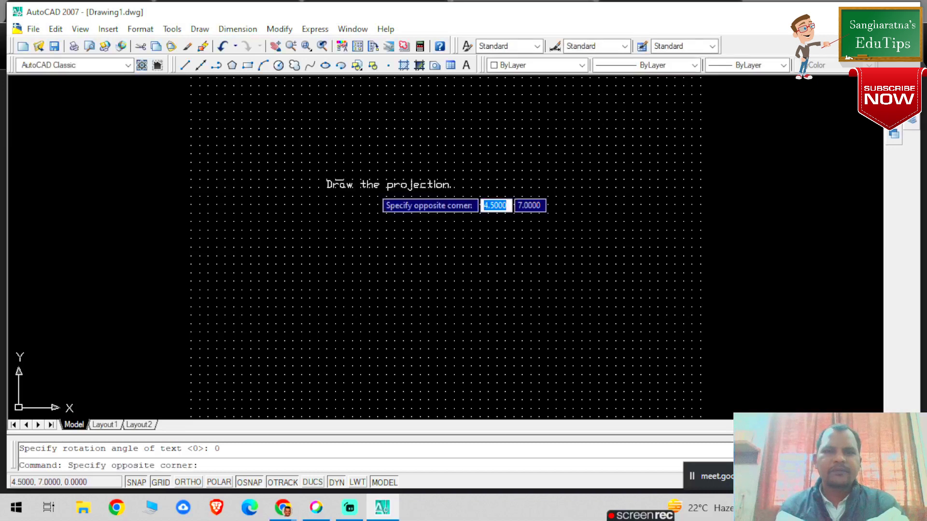
pyautogui.click(344, 180)
pyautogui.click(309, 171)
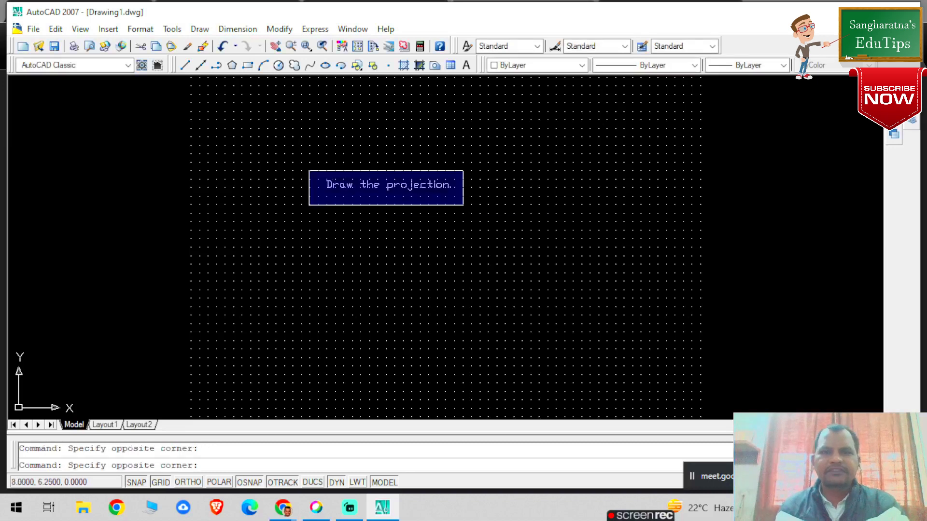
pyautogui.click(463, 205)
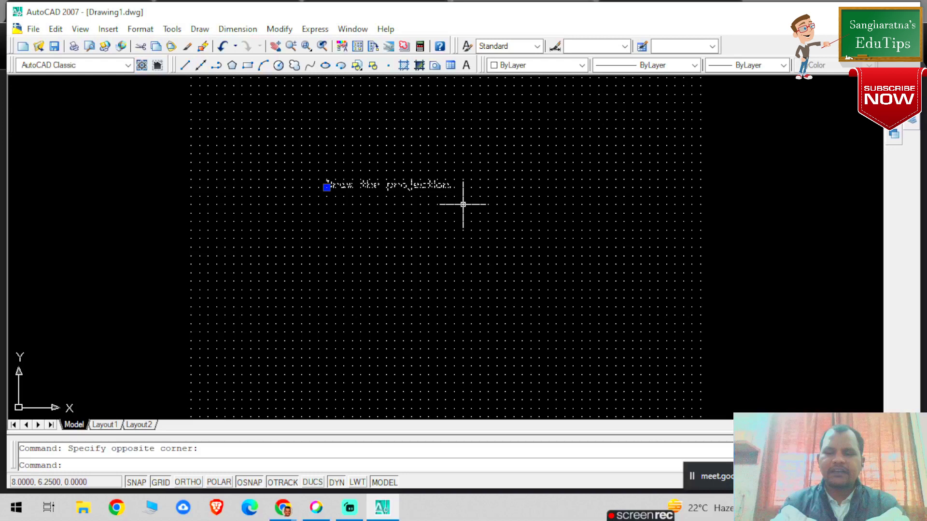
pyautogui.press('Delete')
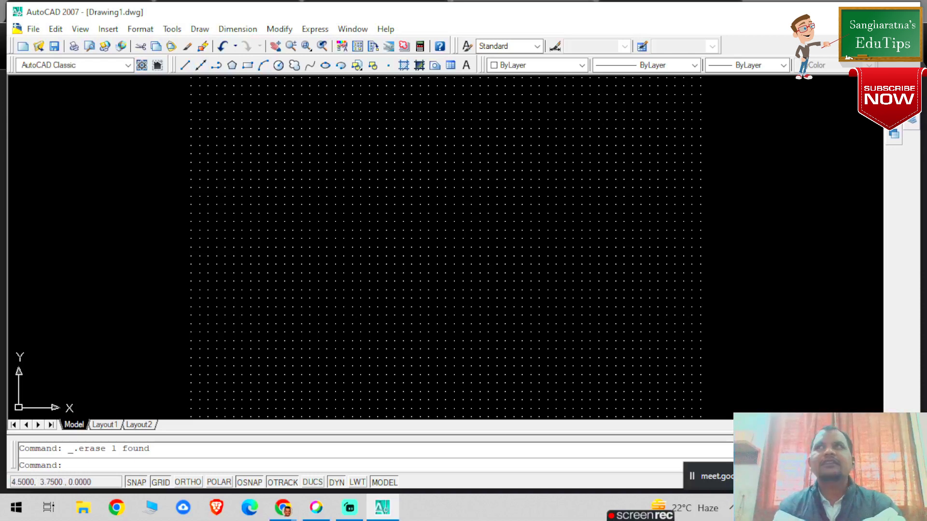
# - Draw a horizontal line about 10 units long from about 2, 4.75 to 12, 4.75
pyautogui.click(185, 66)
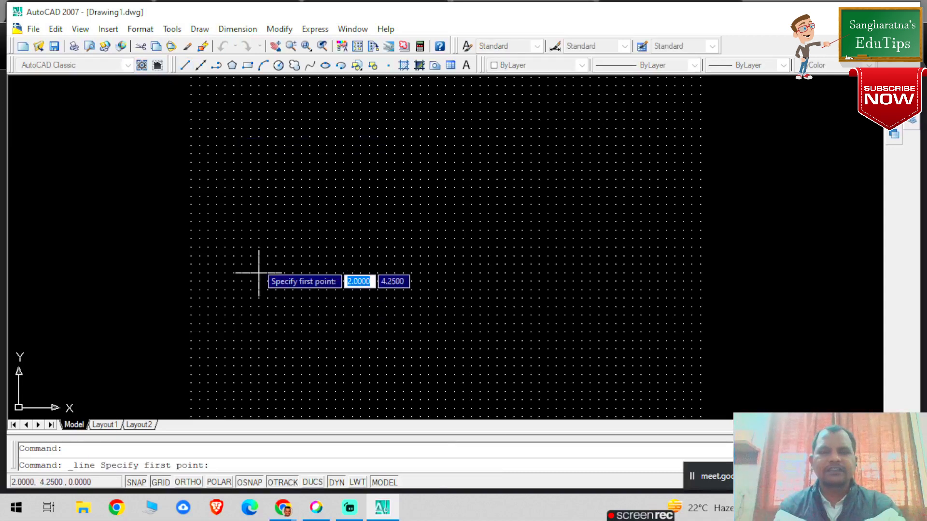
pyautogui.click(259, 256)
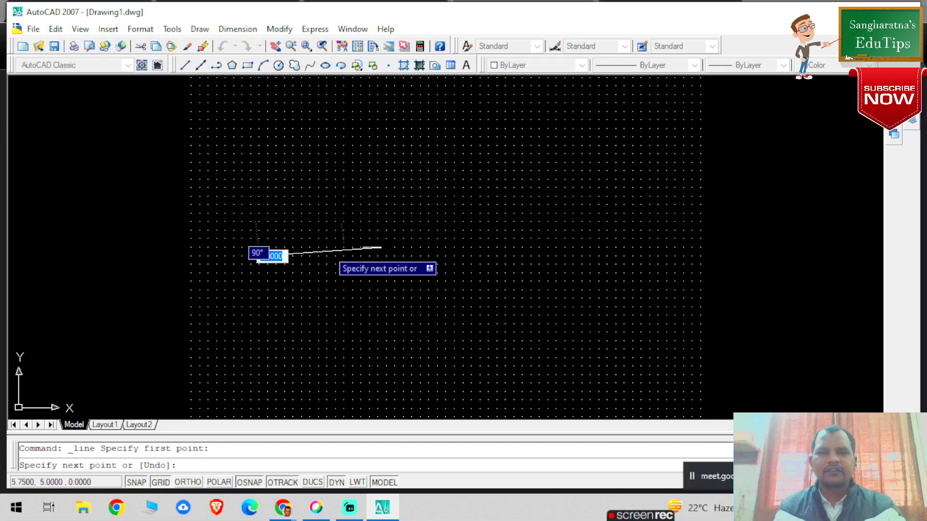
pyautogui.click(599, 256)
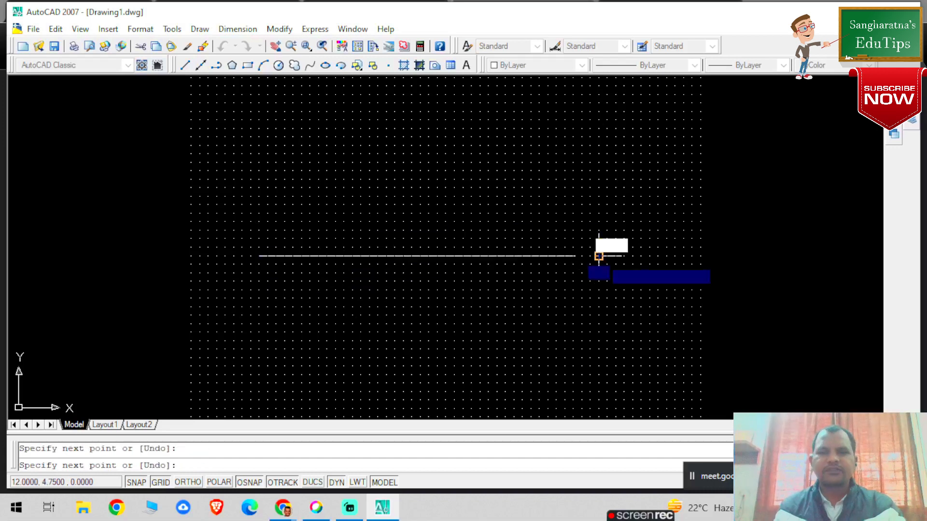
pyautogui.press('Escape')
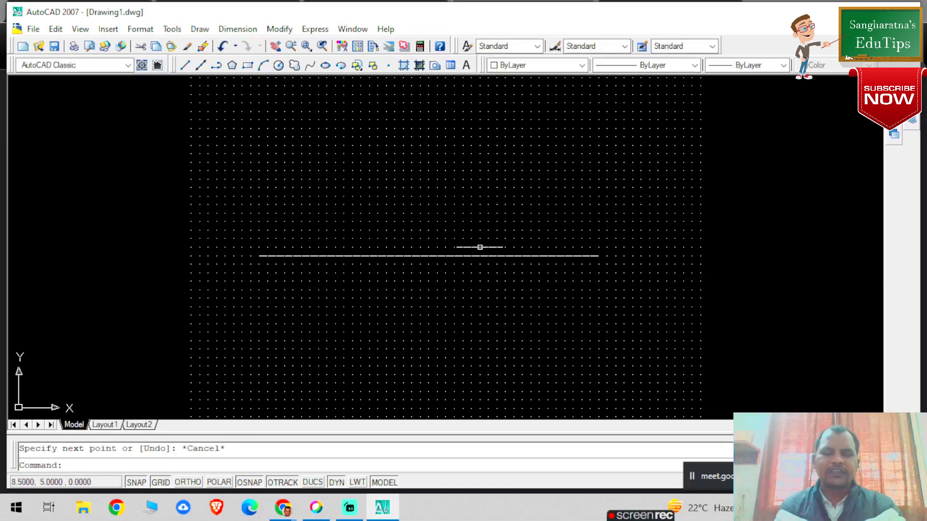
# - Enable Ortho mode and draw a closed rectangle of lines above the horizontal line, about 4.75 wide and 1.75 high
pyautogui.click(188, 483)
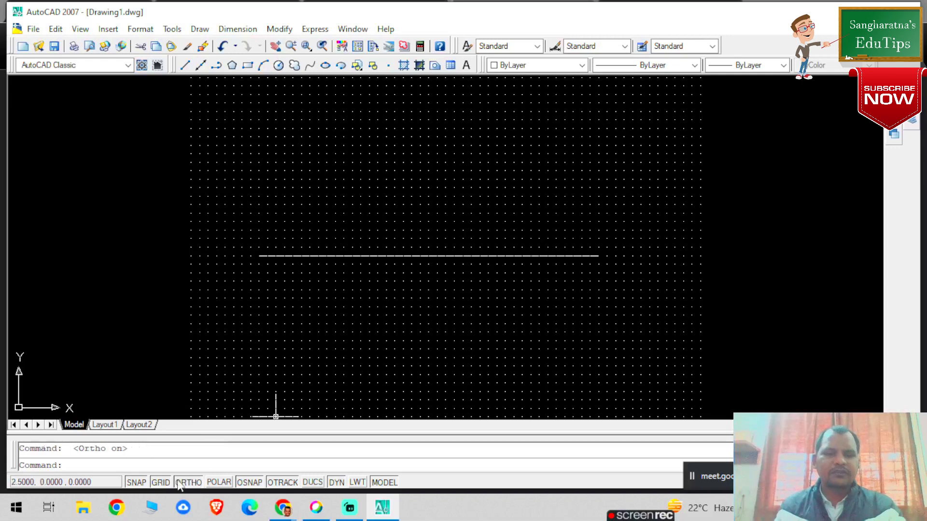
pyautogui.click(185, 65)
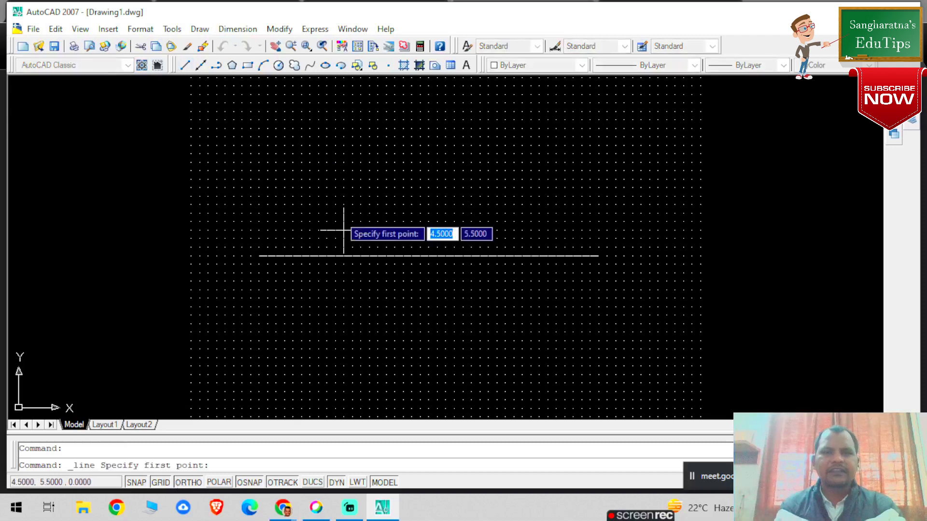
pyautogui.click(336, 196)
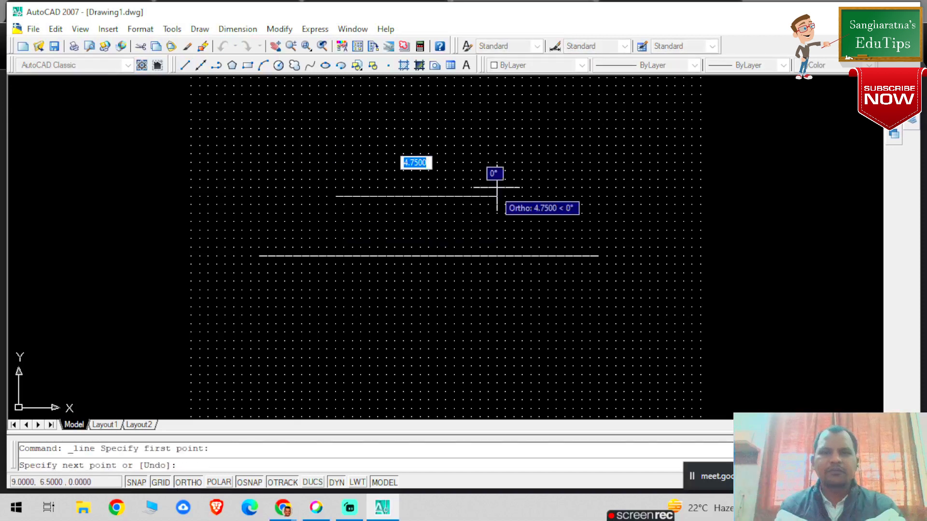
pyautogui.click(497, 187)
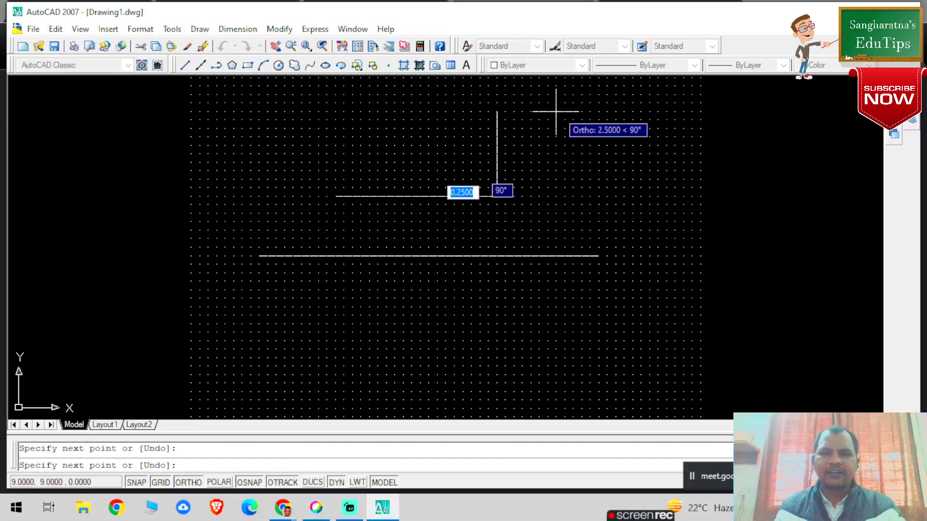
pyautogui.click(498, 137)
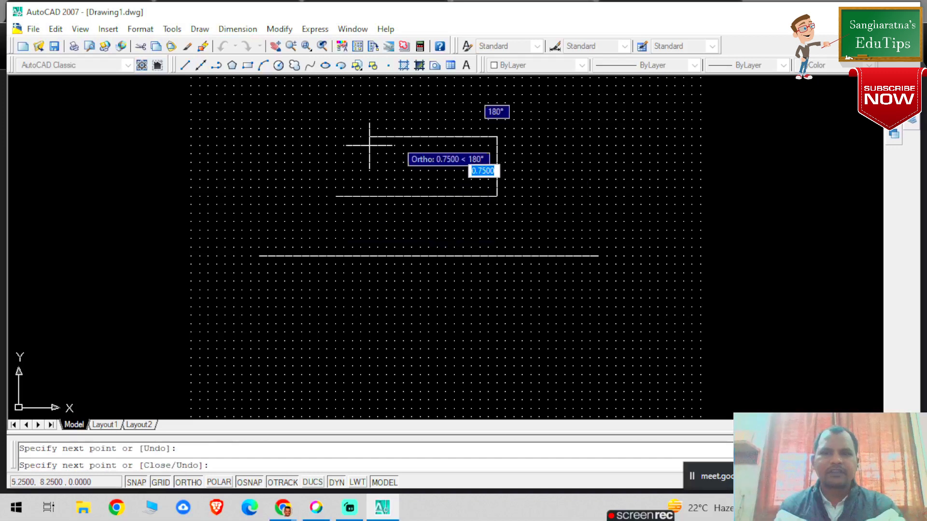
pyautogui.click(336, 137)
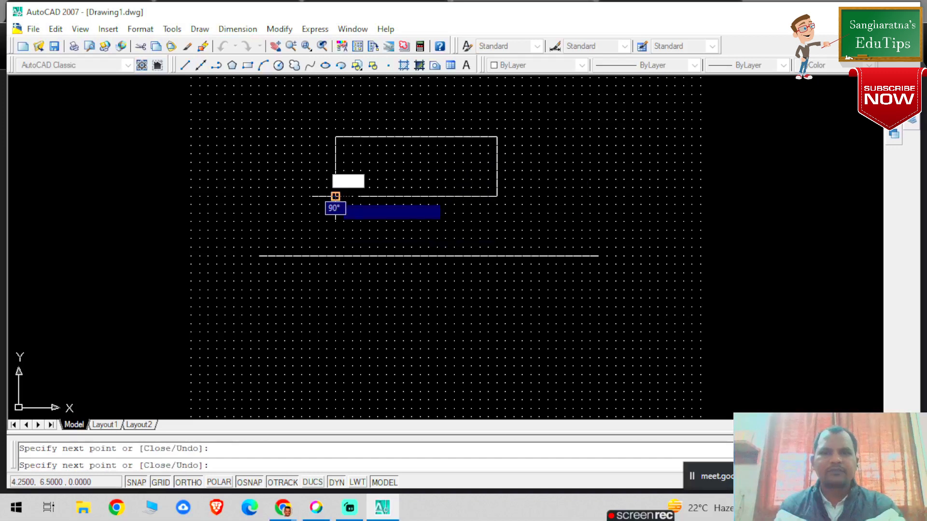
pyautogui.click(335, 196)
pyautogui.press('Escape')
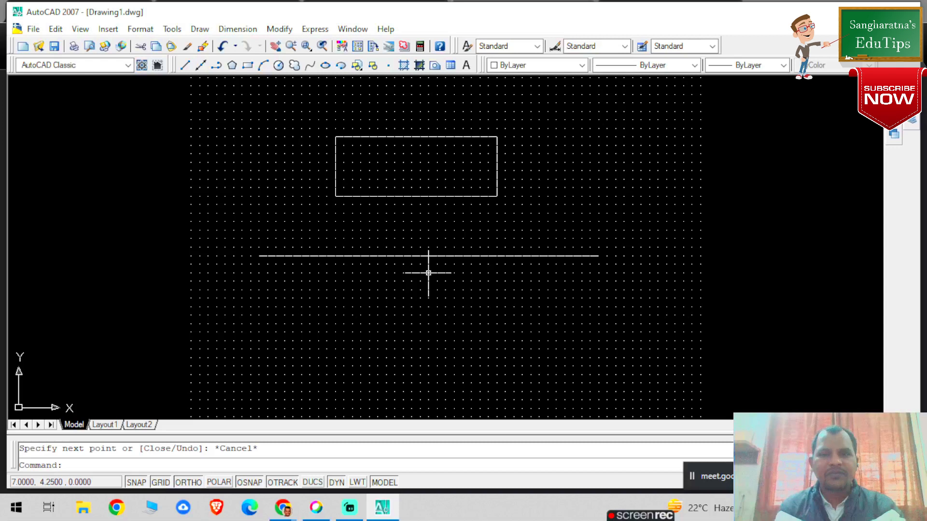
# - Select the four lines of the rectangle above the horizontal line with a selection window and erase them
pyautogui.click(233, 102)
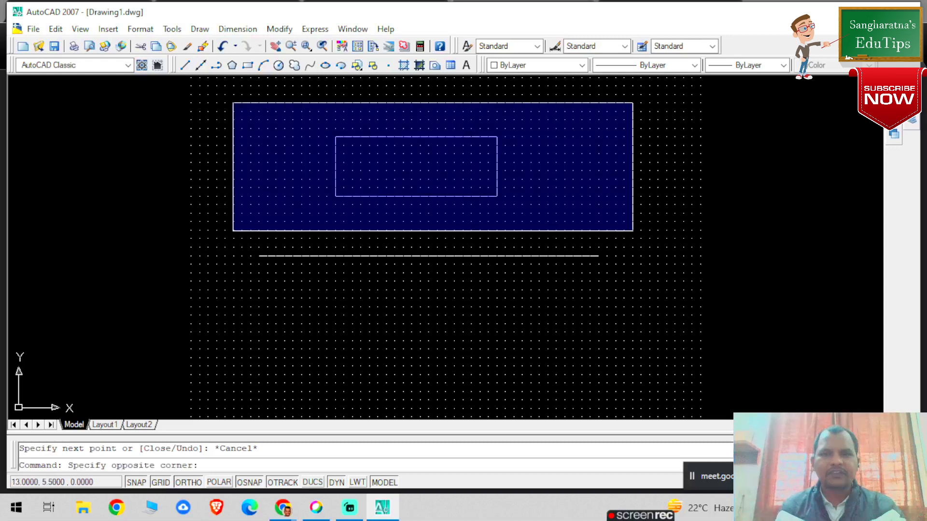
pyautogui.click(632, 231)
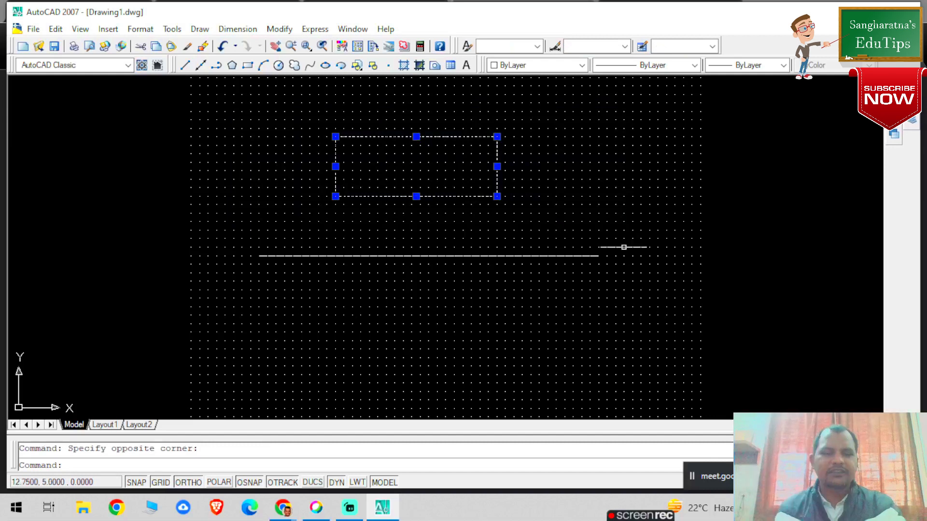
pyautogui.press('Escape')
pyautogui.click(308, 111)
pyautogui.click(531, 230)
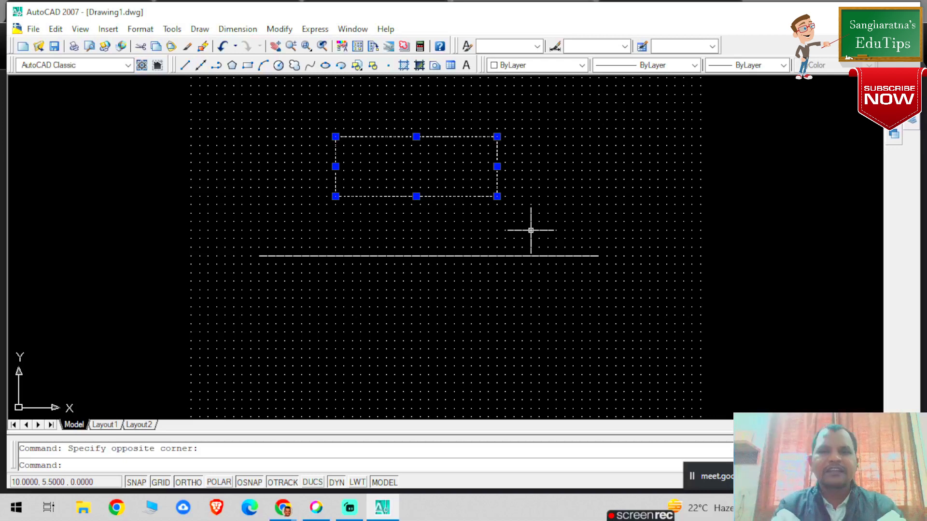
pyautogui.press('Delete')
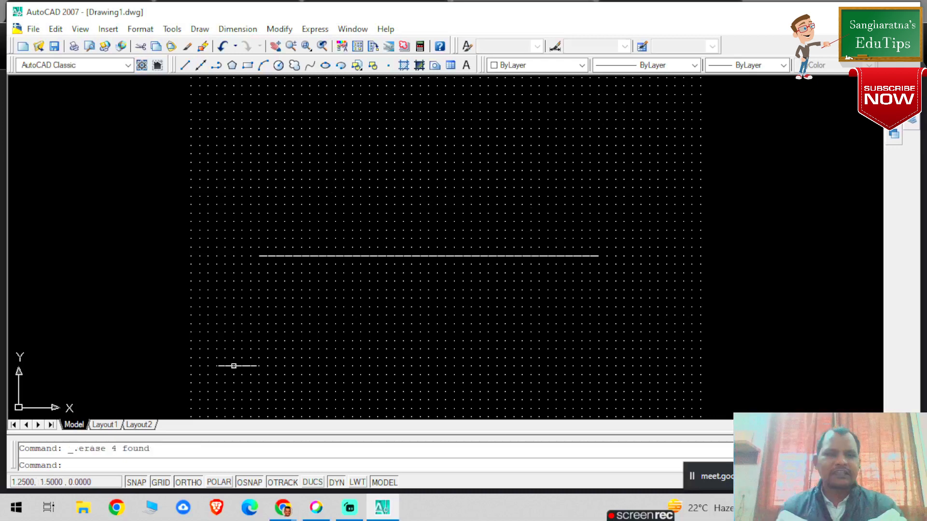
# - Label the ends of the horizontal line X on the left and Y on the right using DTEXT, height 0.2, rotation angle 0
pyautogui.write('d')
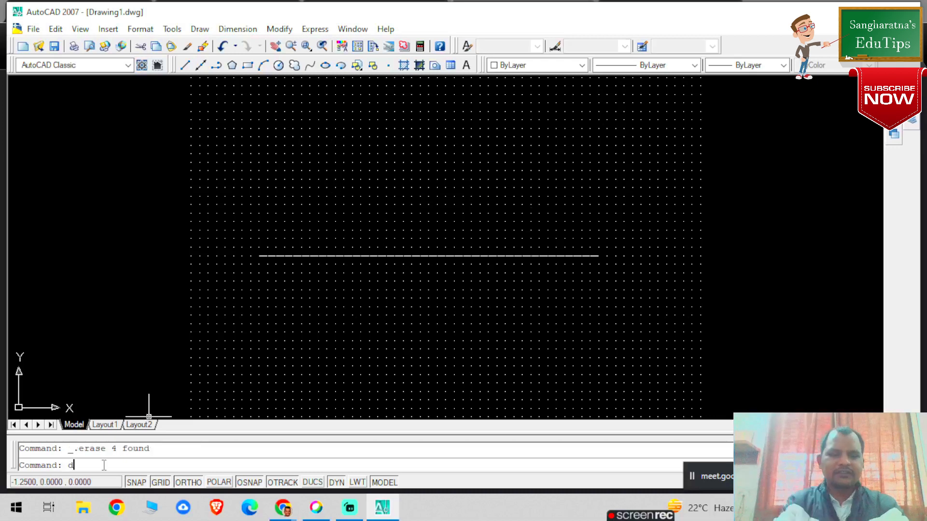
pyautogui.write('t')
pyautogui.press('Return')
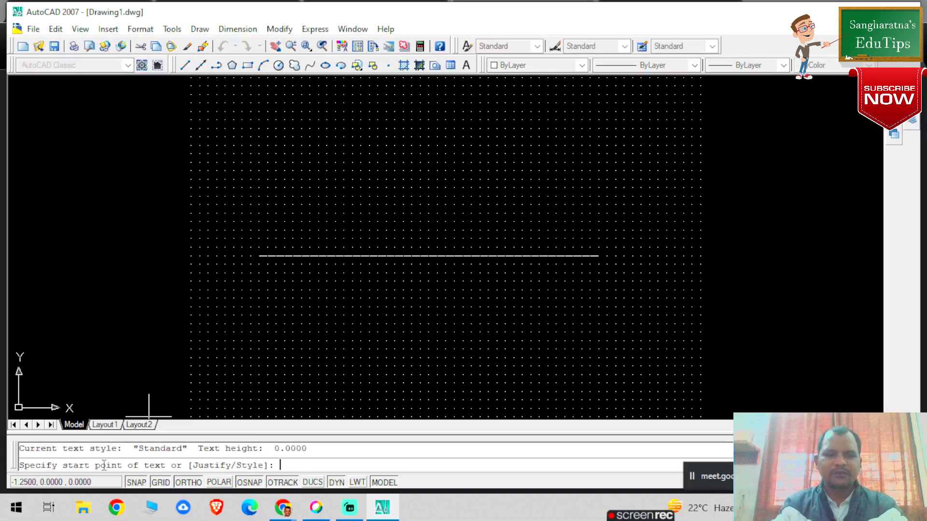
pyautogui.click(268, 332)
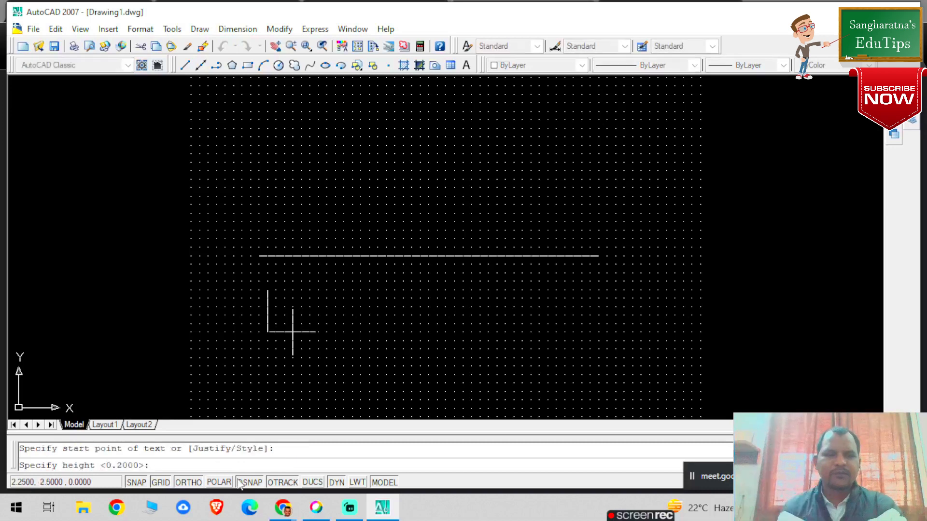
pyautogui.write('0.')
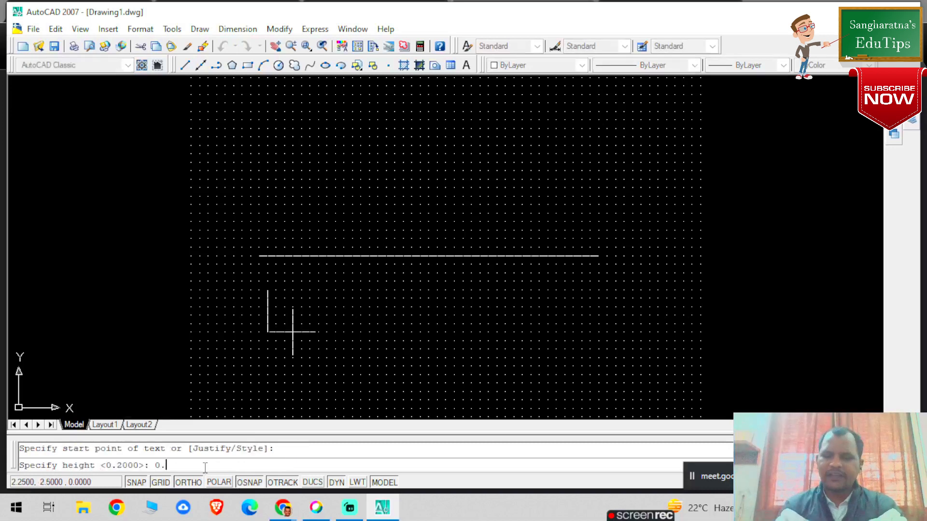
pyautogui.write('2')
pyautogui.press('Return')
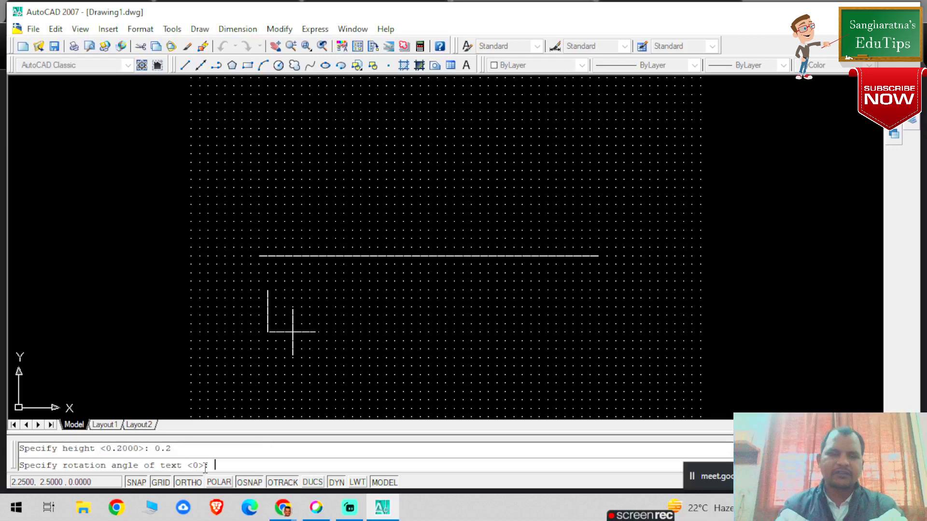
pyautogui.write('0')
pyautogui.press('Return')
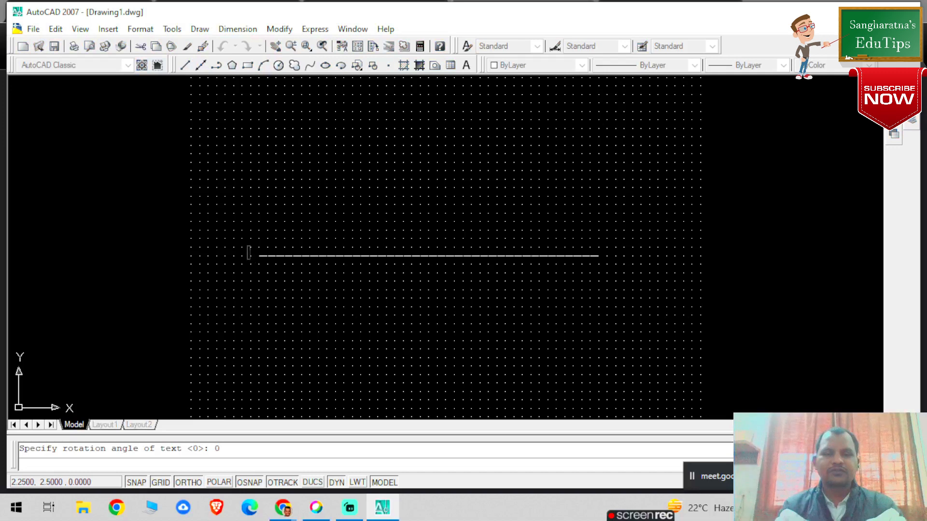
pyautogui.write('X')
pyautogui.click(602, 255)
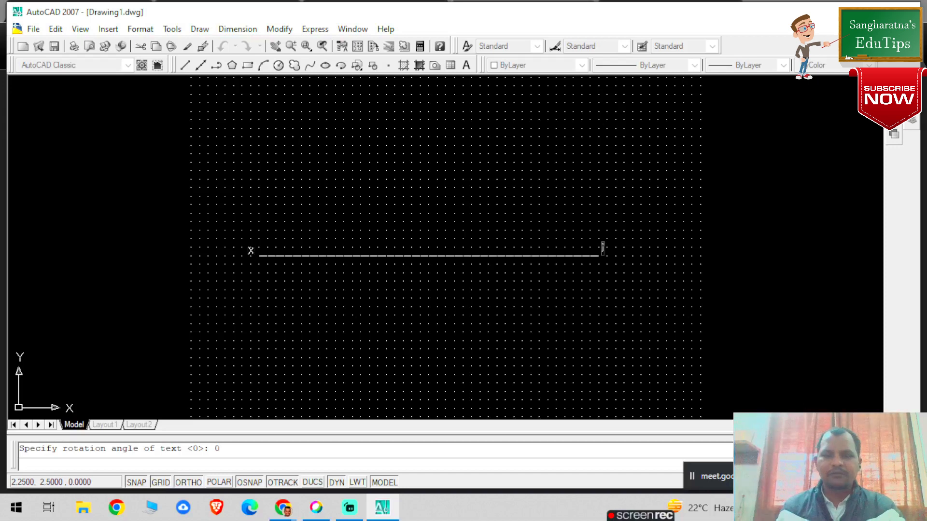
pyautogui.write('Y')
# - Add the two-line text VP and FV above the Y end of the line, and HP and TV below it
pyautogui.click(573, 159)
pyautogui.write('VP')
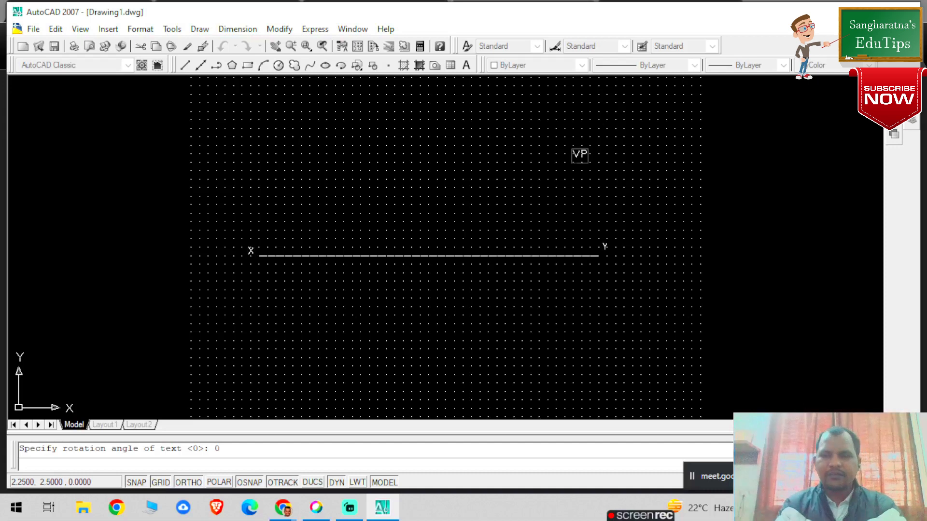
pyautogui.press('Return')
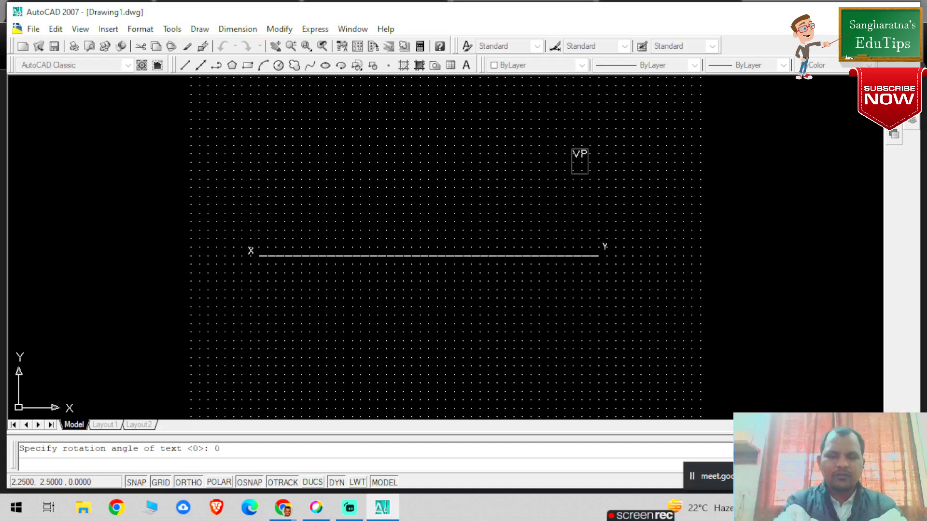
pyautogui.write('FV')
pyautogui.click(572, 294)
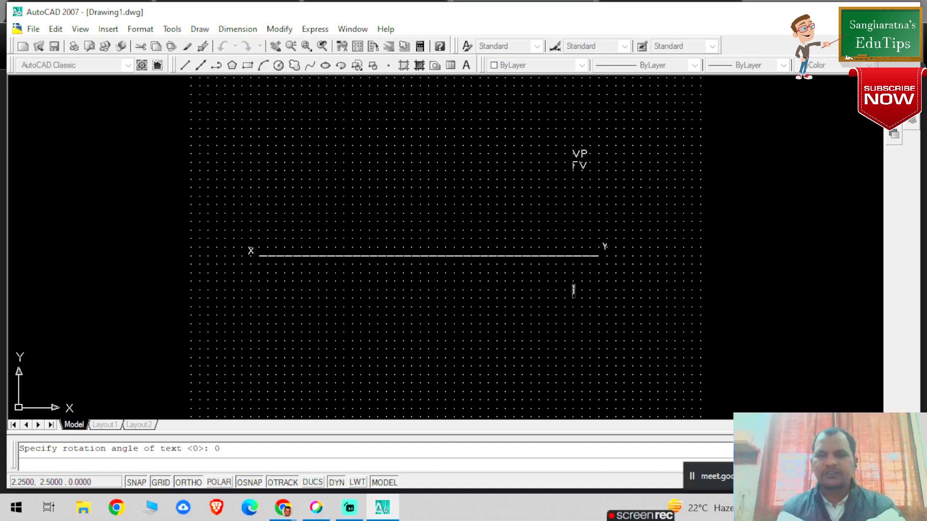
pyautogui.write('HP')
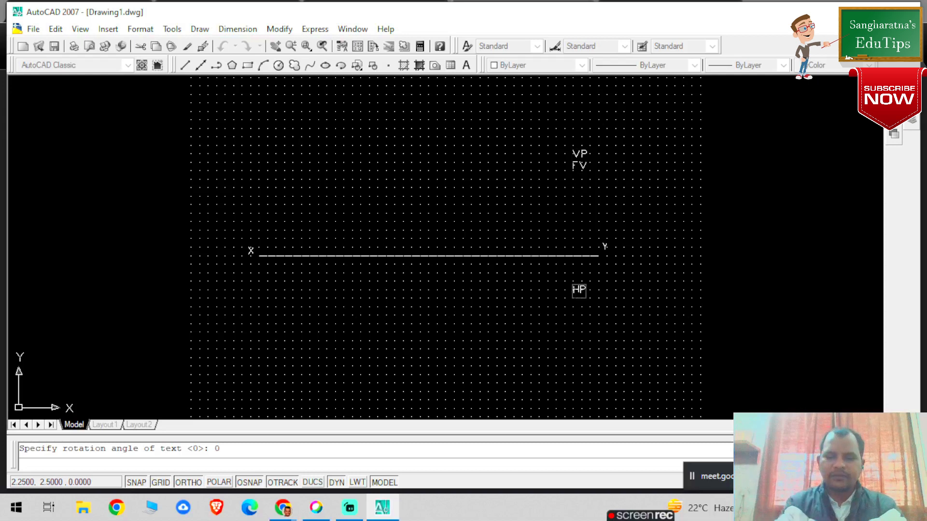
pyautogui.press('Return')
pyautogui.write('T')
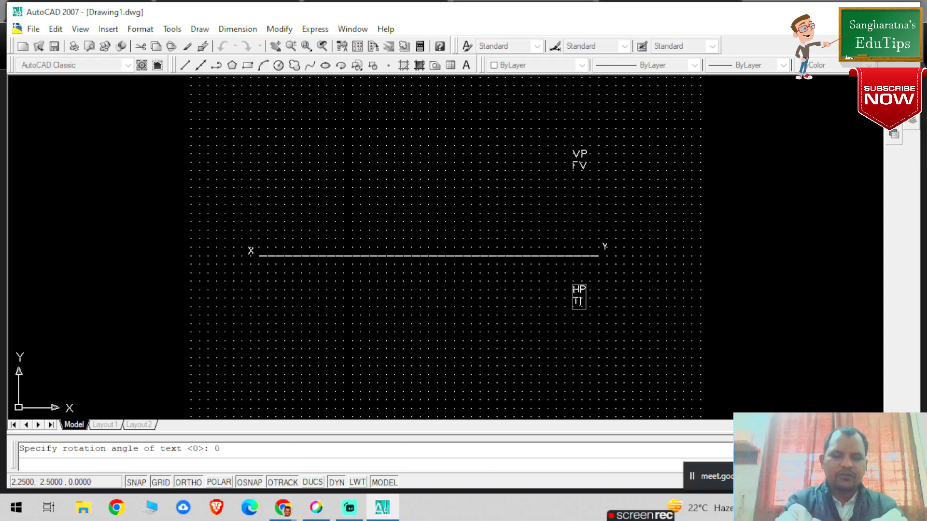
pyautogui.write('V')
# - Add the instructor's name with "GHRCE, Nagpur" beneath it in the lower right of the drawing area, and finish the text command
pyautogui.click(587, 348)
pyautogui.write('Dr. Sa')
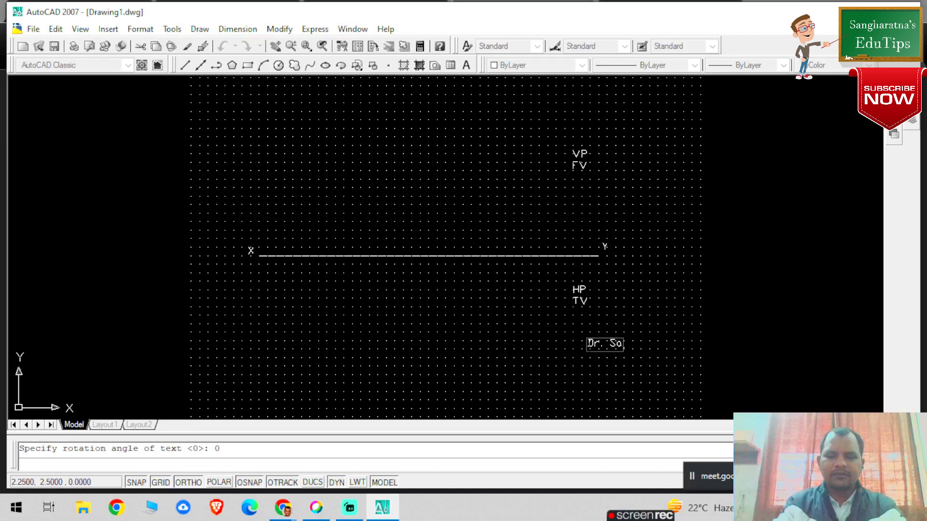
pyautogui.write('ngharat')
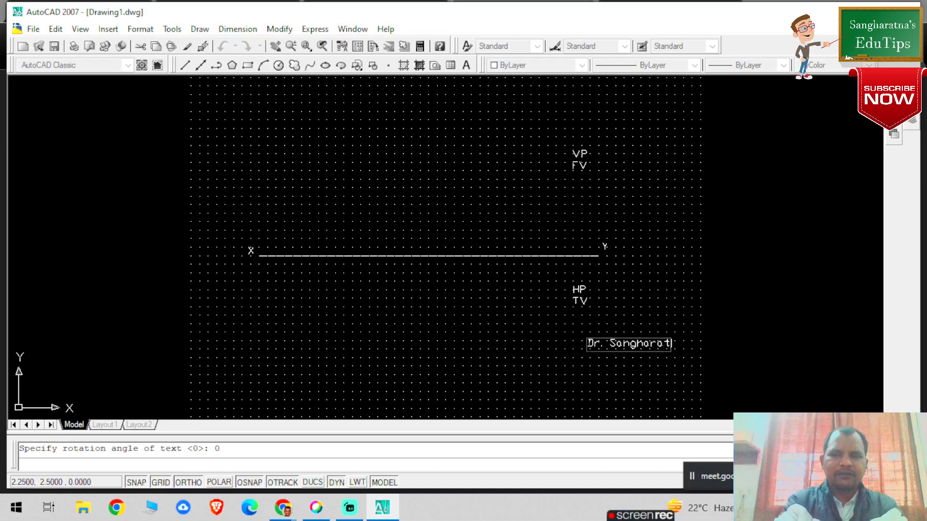
pyautogui.write('na R')
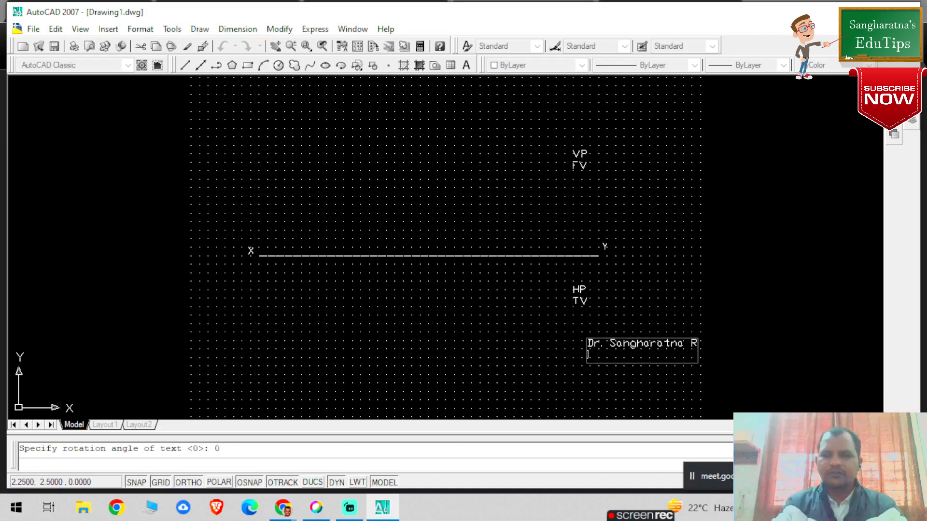
pyautogui.write(' GHRCE')
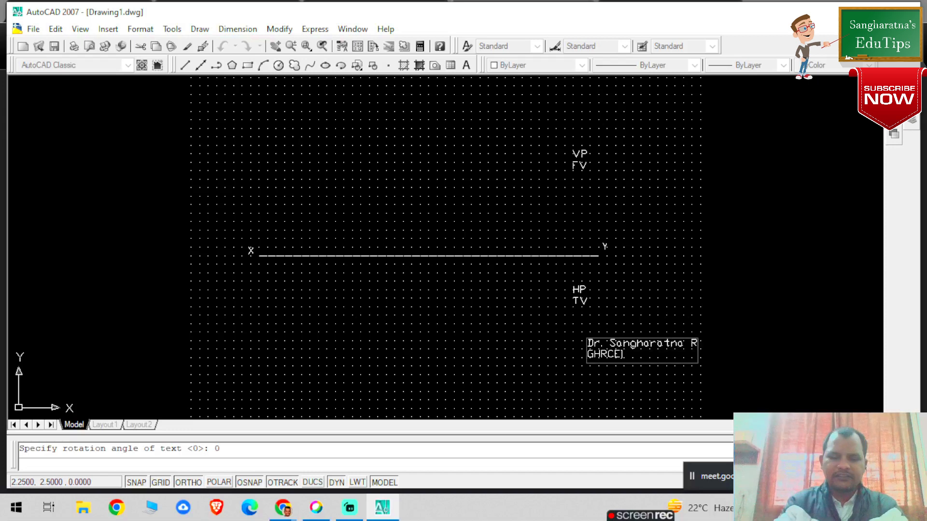
pyautogui.write(', Nagpur')
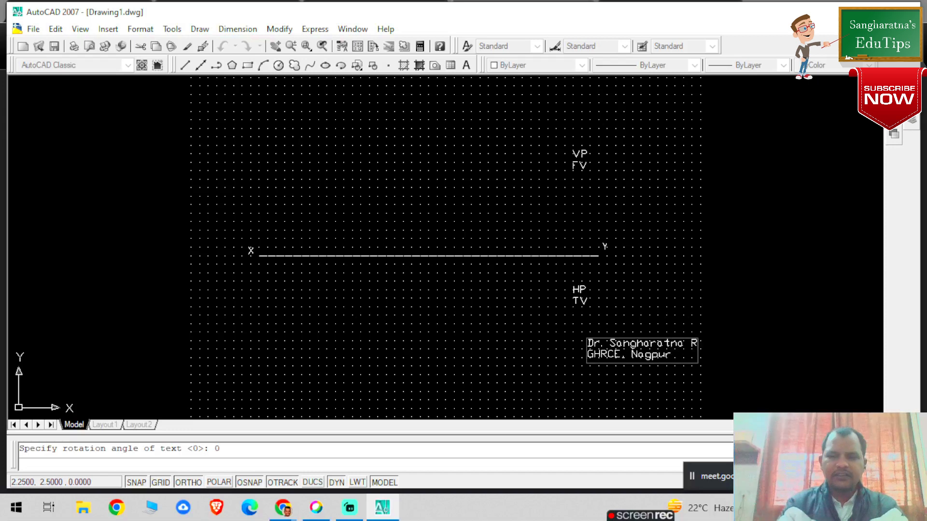
pyautogui.click(644, 311)
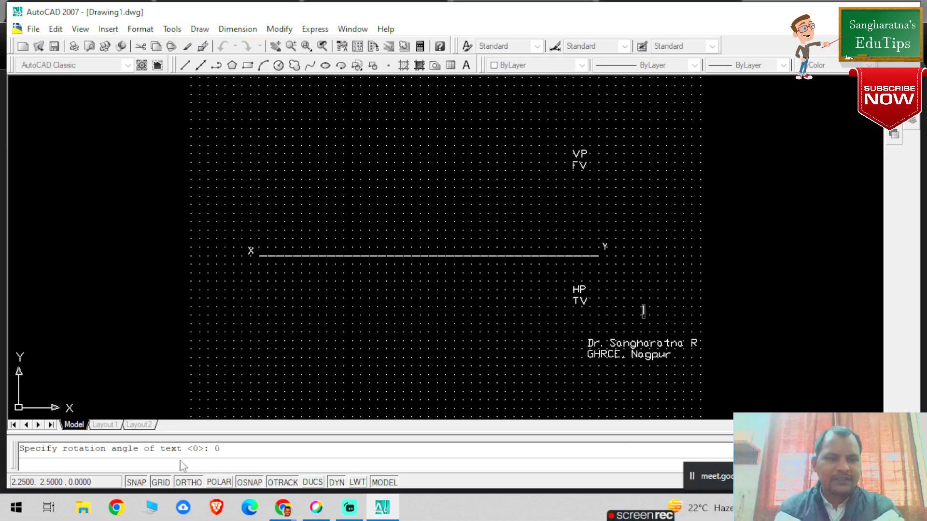
pyautogui.press('Return')
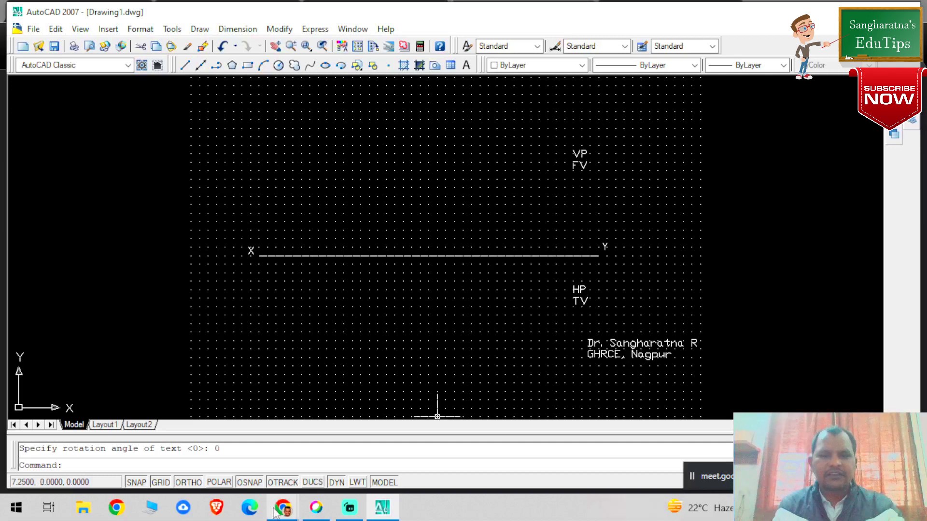
# - Switch to the Google Meet window in Chrome to check the online class, and return to AutoCAD
pyautogui.moveTo(274, 512)
pyautogui.click(254, 448)
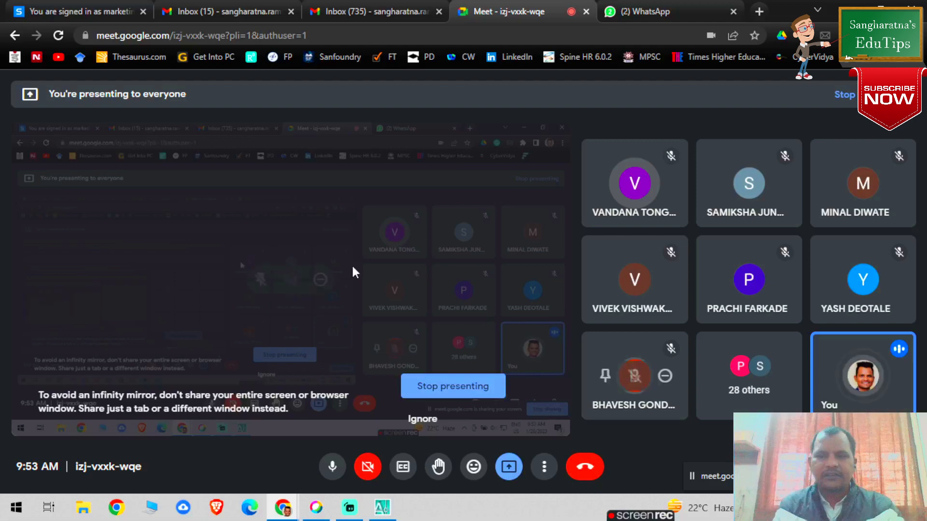
pyautogui.click(382, 510)
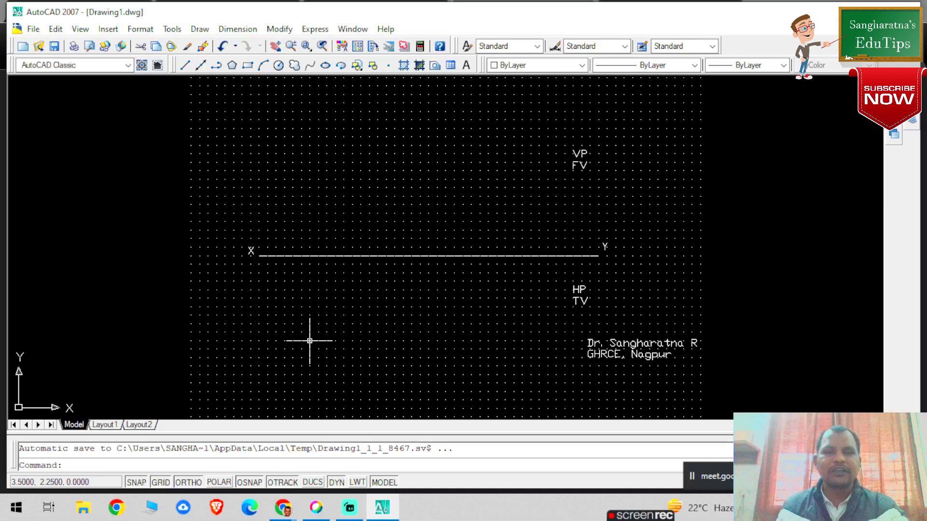
# - Draw a closed rectangle of lines about 1.75 wide and 1.25 high below the XY line near X, and erase it
pyautogui.press('Return')
pyautogui.click(302, 298)
pyautogui.click(360, 298)
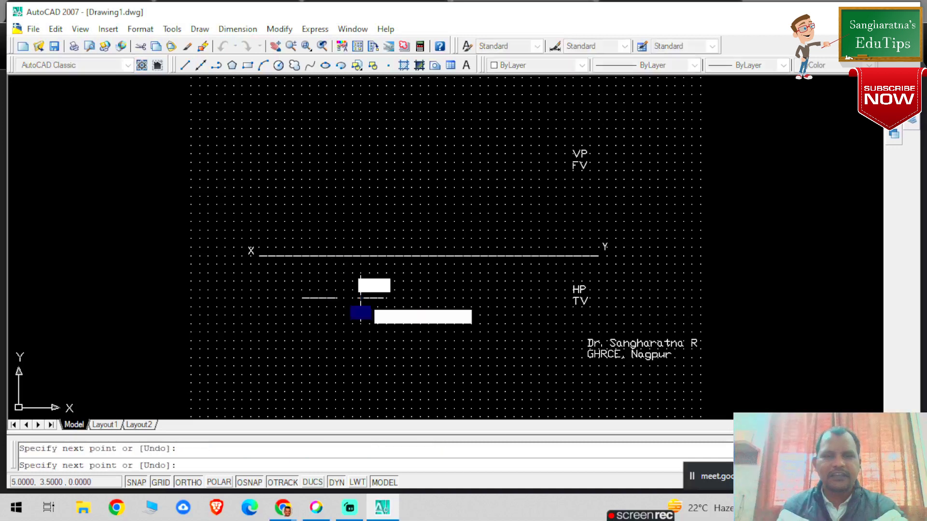
pyautogui.click(360, 340)
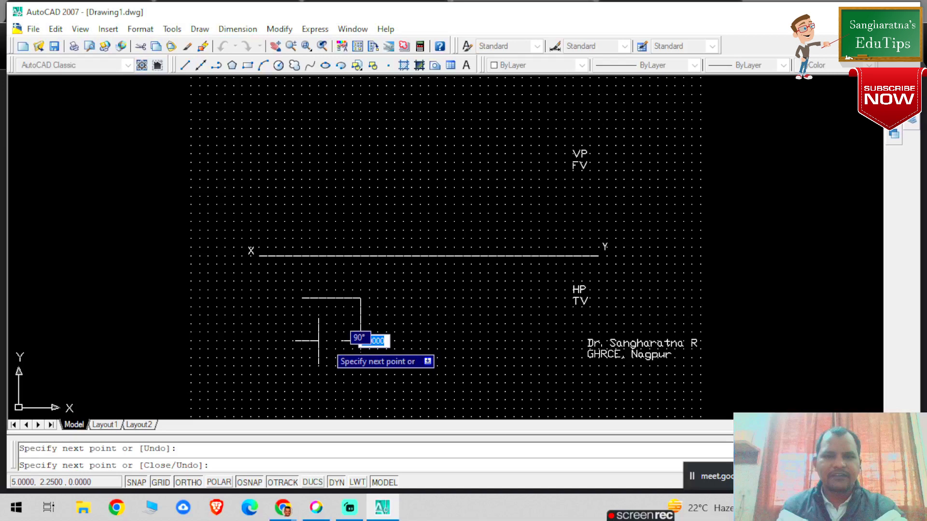
pyautogui.click(302, 341)
pyautogui.click(302, 298)
pyautogui.press('Escape')
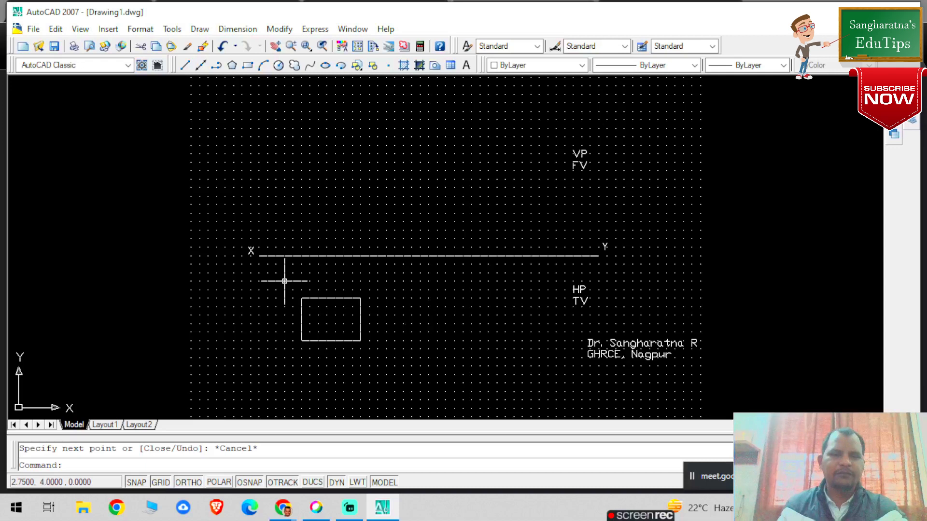
pyautogui.moveTo(285, 281); pyautogui.dragTo(384, 366)
pyautogui.press('Delete')
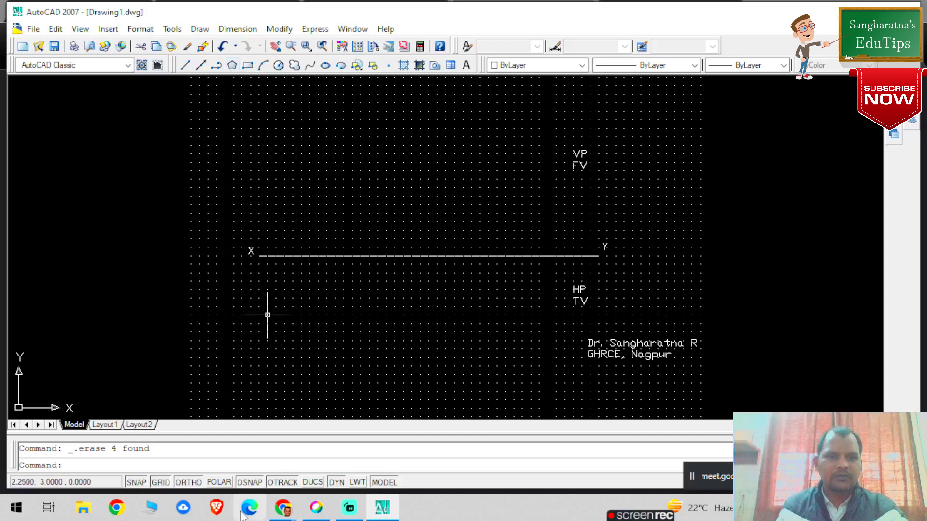
# - Turn Ortho mode off and review the Snap and Grid drafting settings, accepting them as they are
pyautogui.click(187, 482)
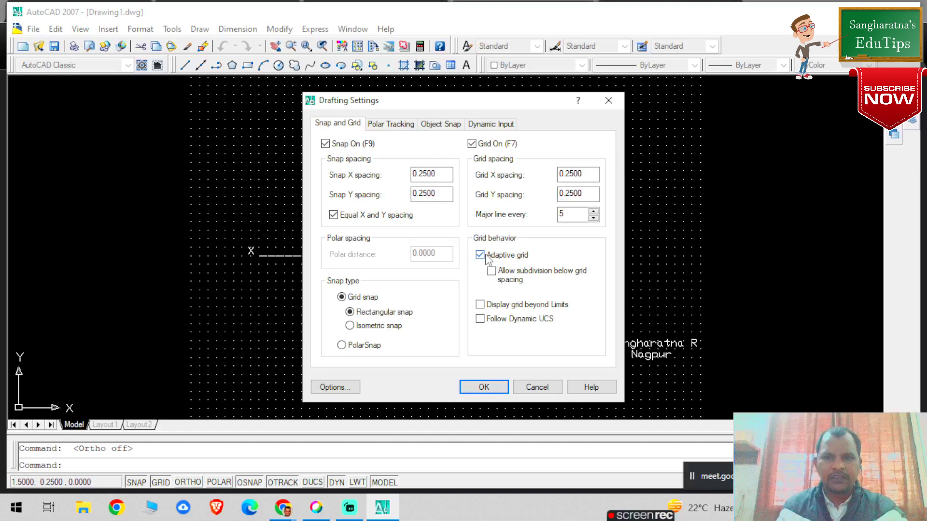
pyautogui.press('Return')
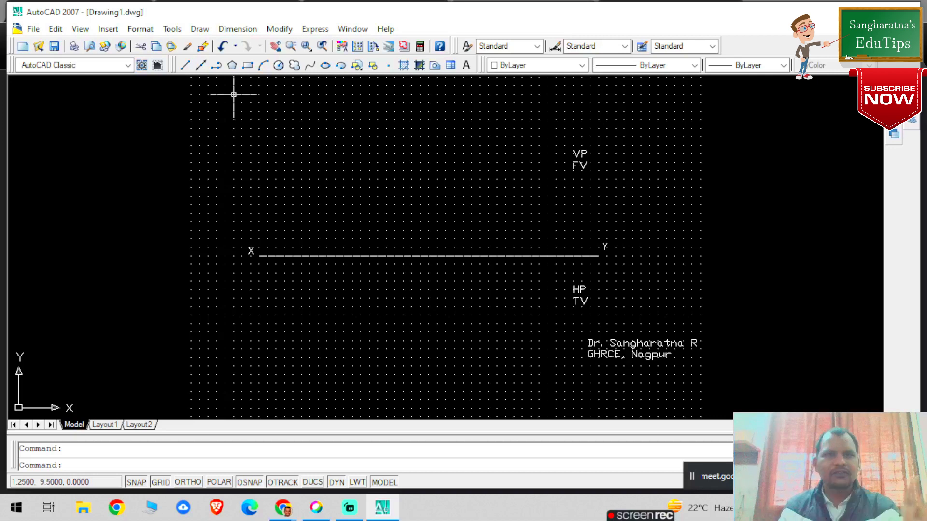
# - Draw a horizontal line about 1 unit long below the XY line, from about 3, 3.75 to 4, 3.75
pyautogui.click(185, 67)
pyautogui.scroll(5, 290, 299)
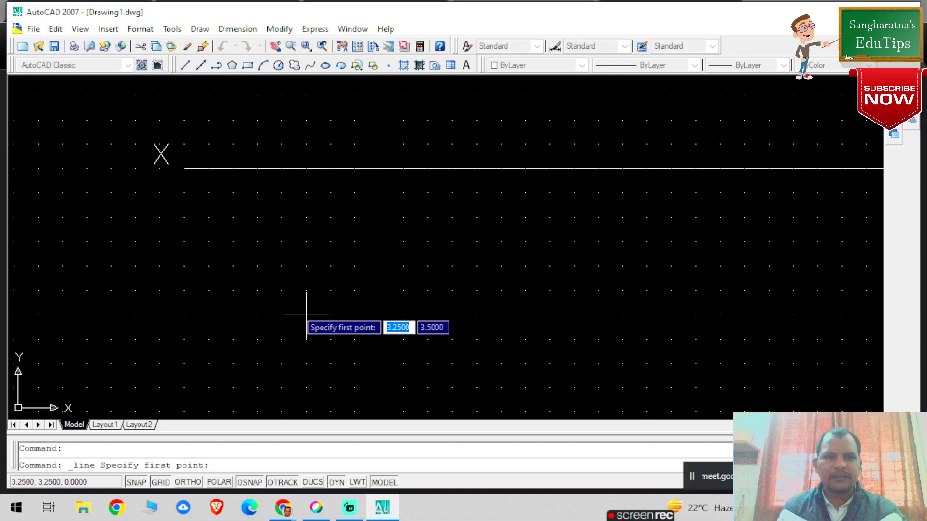
pyautogui.click(282, 266)
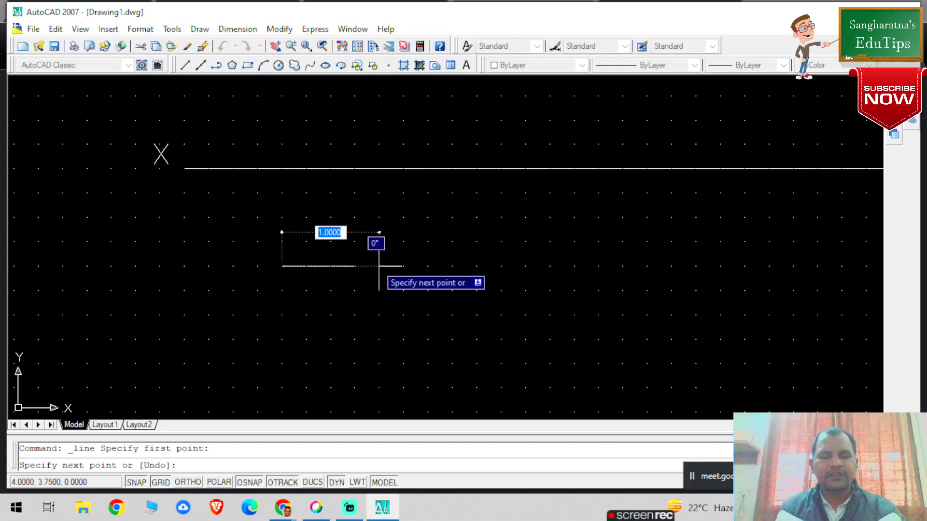
pyautogui.press('Escape')
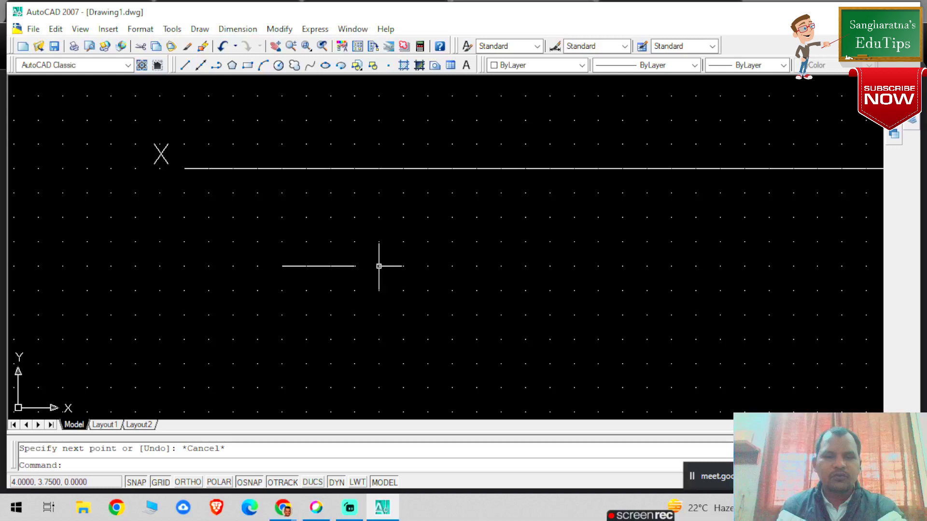
# - Place a point at each end of the short horizontal line, switching object snap off and on before snapping to the endpoints
pyautogui.write('po')
pyautogui.press('Return')
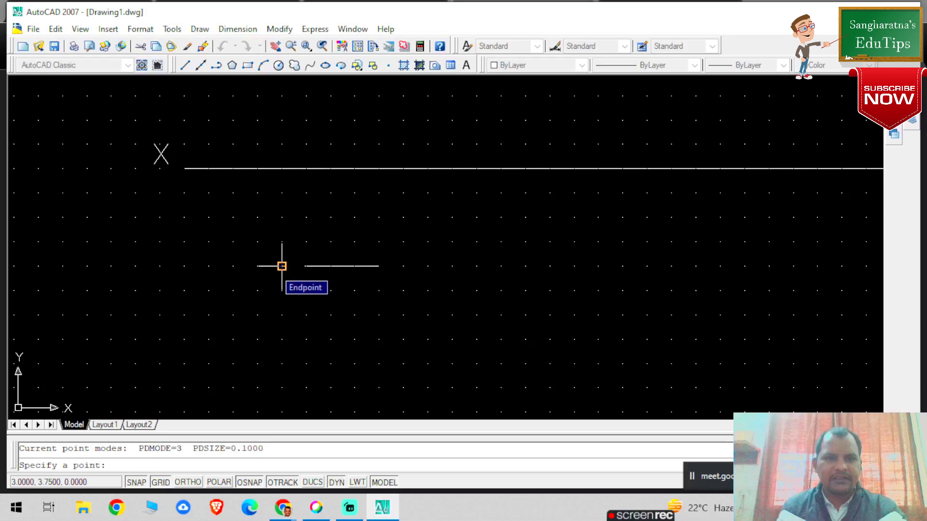
pyautogui.press('F3')
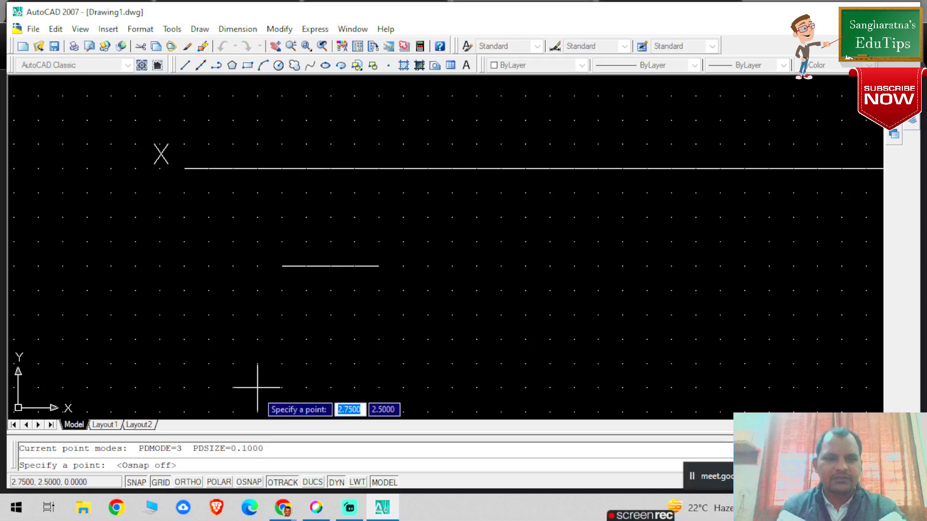
pyautogui.click(247, 485)
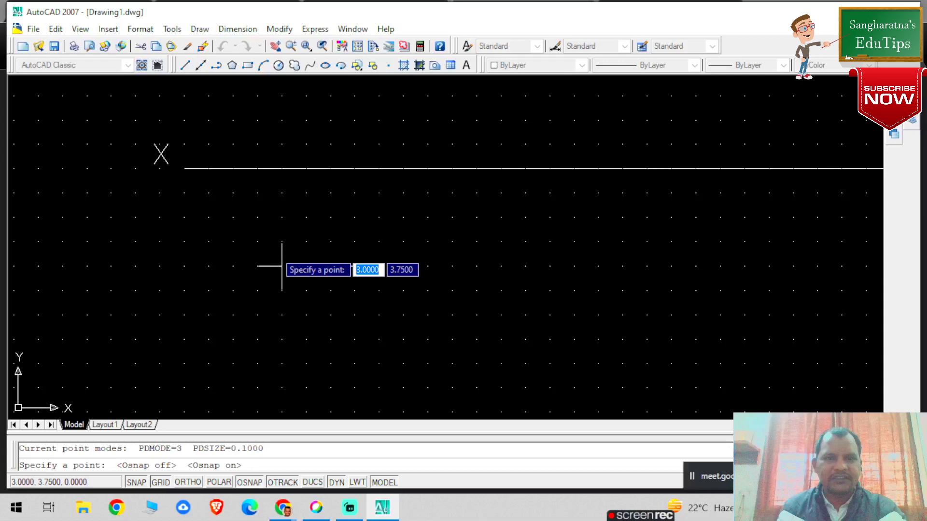
pyautogui.press('F3')
pyautogui.press('F3')
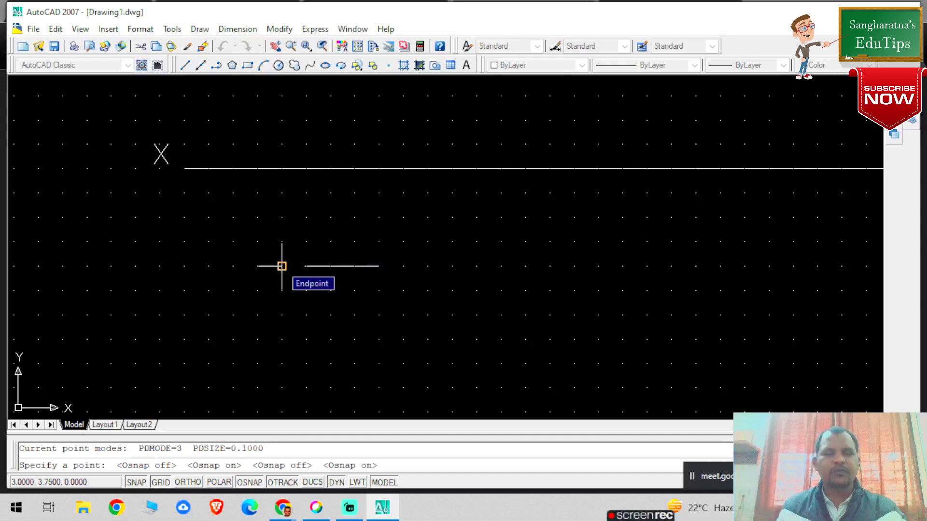
pyautogui.click(282, 266)
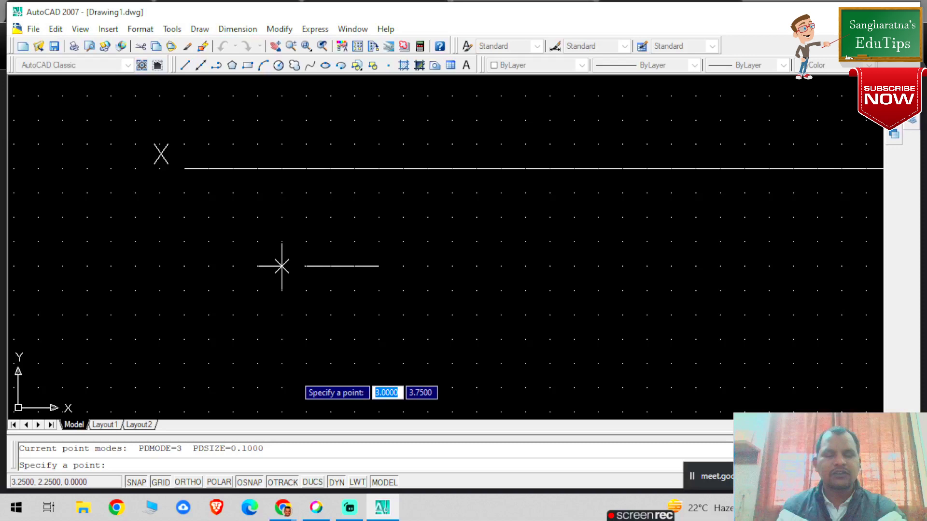
pyautogui.click(379, 266)
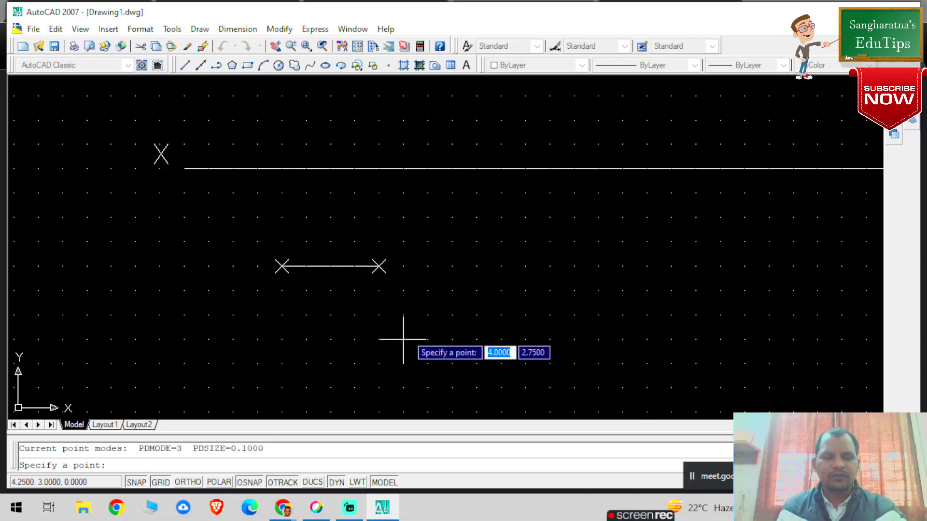
# - Place a free point beyond the right end of the short line, end the Point command, and erase that point
pyautogui.click(452, 290)
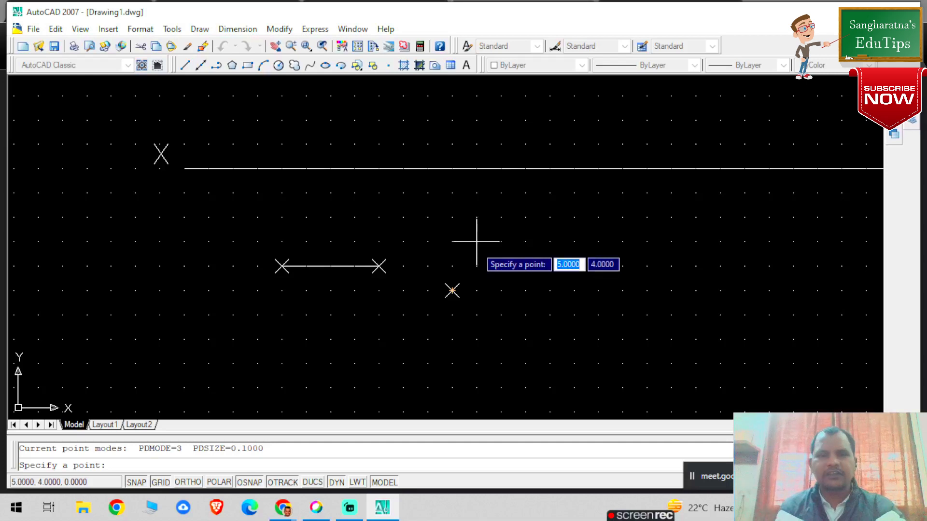
pyautogui.press('Escape')
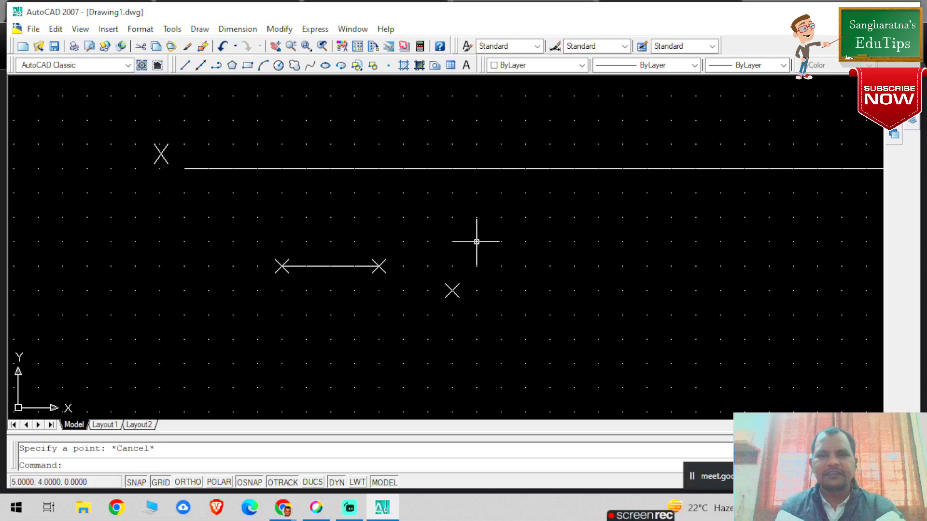
pyautogui.click(452, 290)
pyautogui.press('Delete')
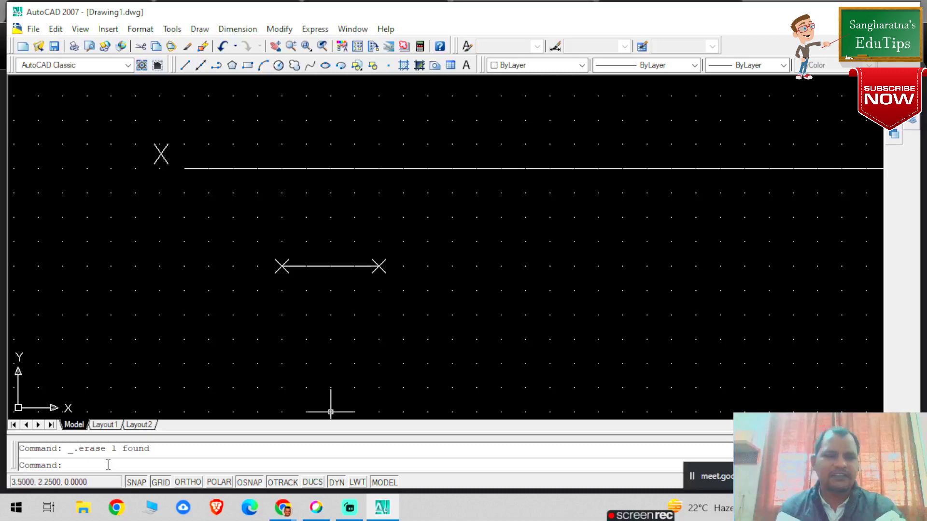
# - Label the short line's left endpoint P and right endpoint Q with single-line text, height 0.2 and rotation 0
pyautogui.write('dt')
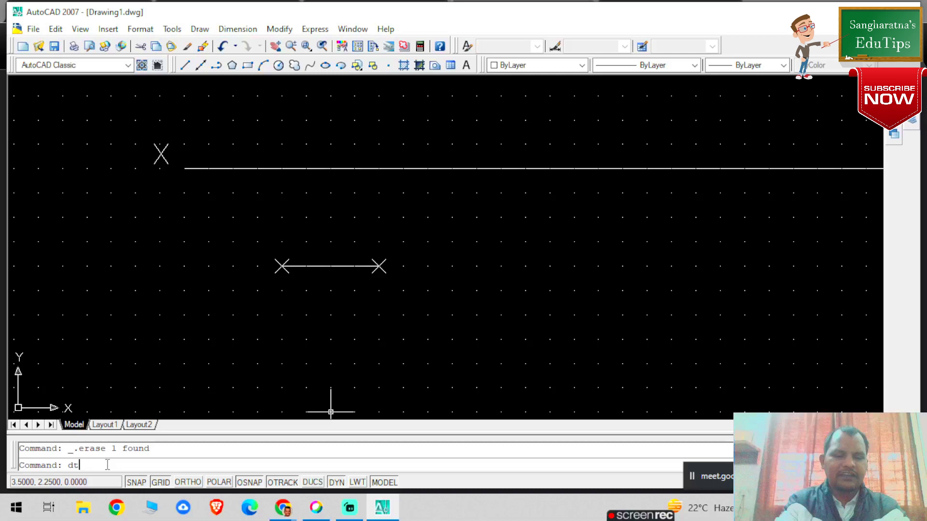
pyautogui.press('Return')
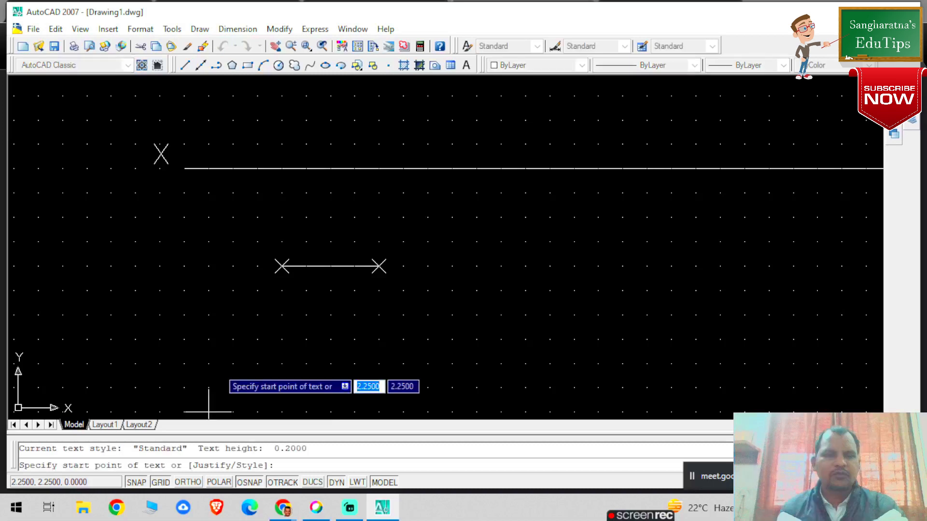
pyautogui.click(208, 266)
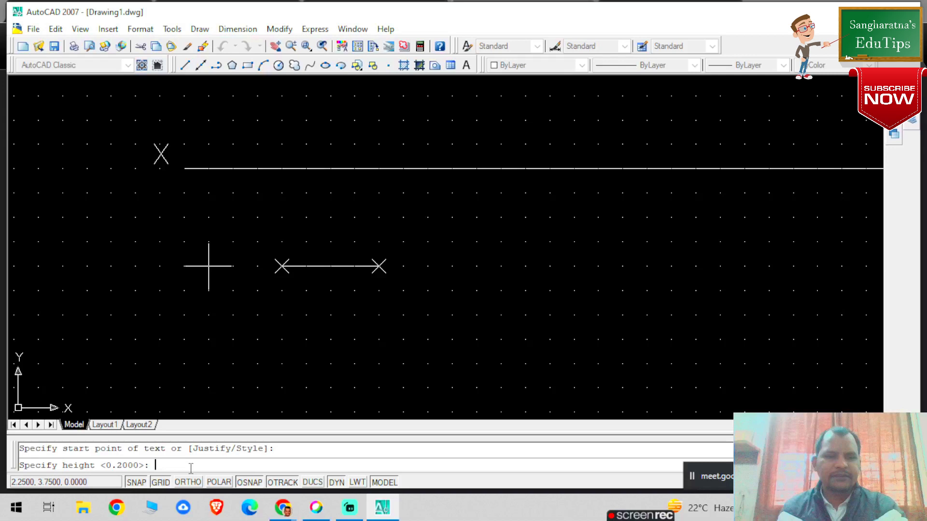
pyautogui.write('0.2')
pyautogui.press('Return')
pyautogui.write('0')
pyautogui.press('Return')
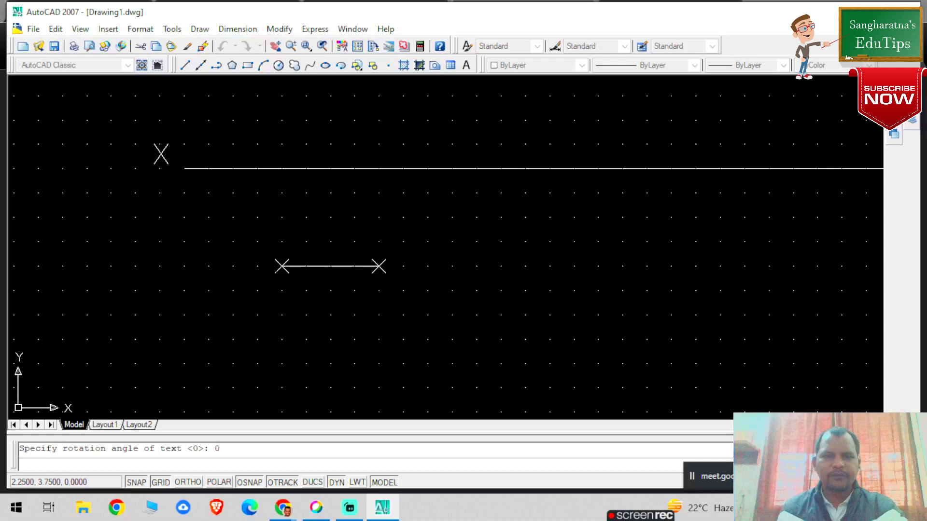
pyautogui.write('P')
pyautogui.click(388, 256)
pyautogui.write('Q')
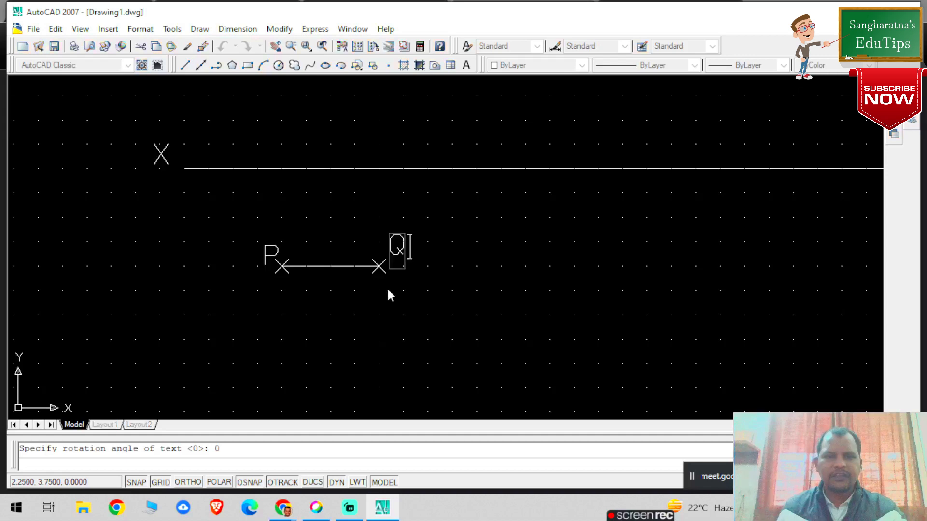
# - Try a third text entry reading "dss" below Q and discard it to end the text command
pyautogui.click(408, 306)
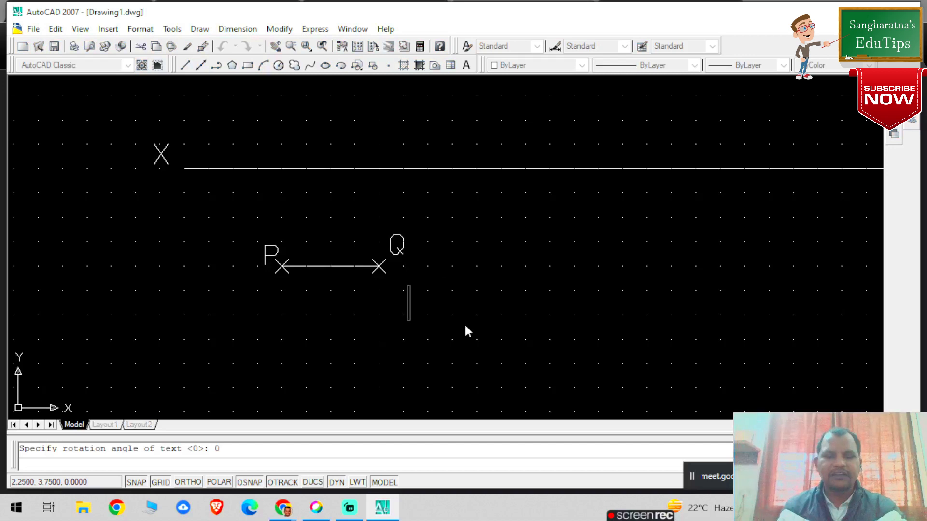
pyautogui.write('ds')
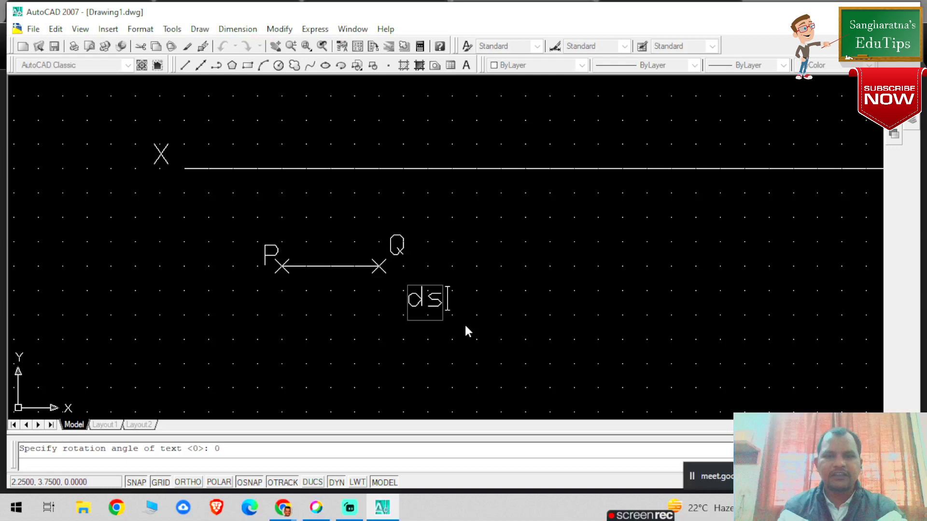
pyautogui.write('s')
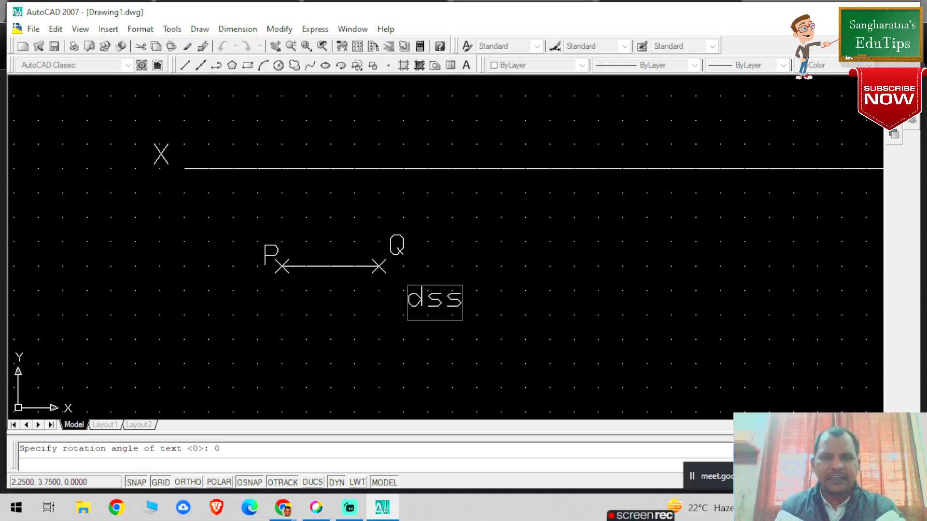
pyautogui.press('Escape')
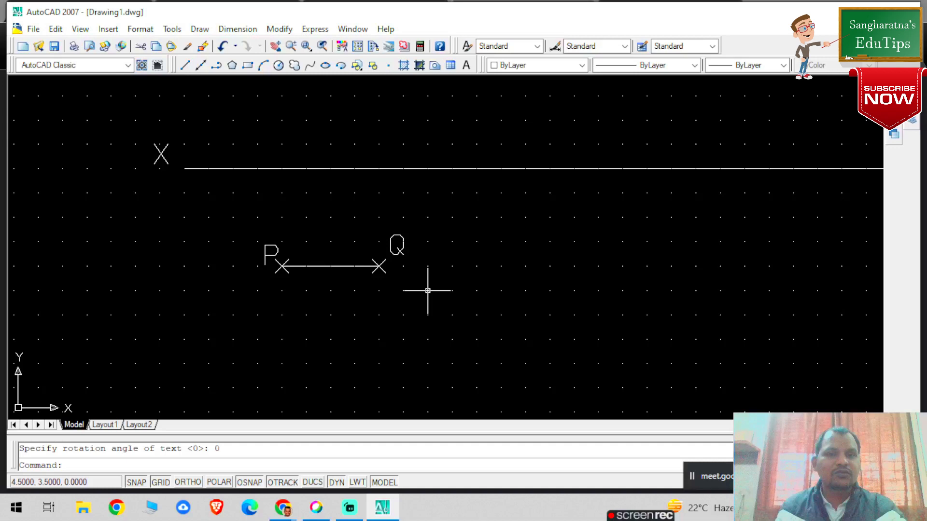
# - Add an aligned dimension between points P and Q, placing the dimension line about 0.5 above the line
pyautogui.click(238, 29)
pyautogui.click(258, 73)
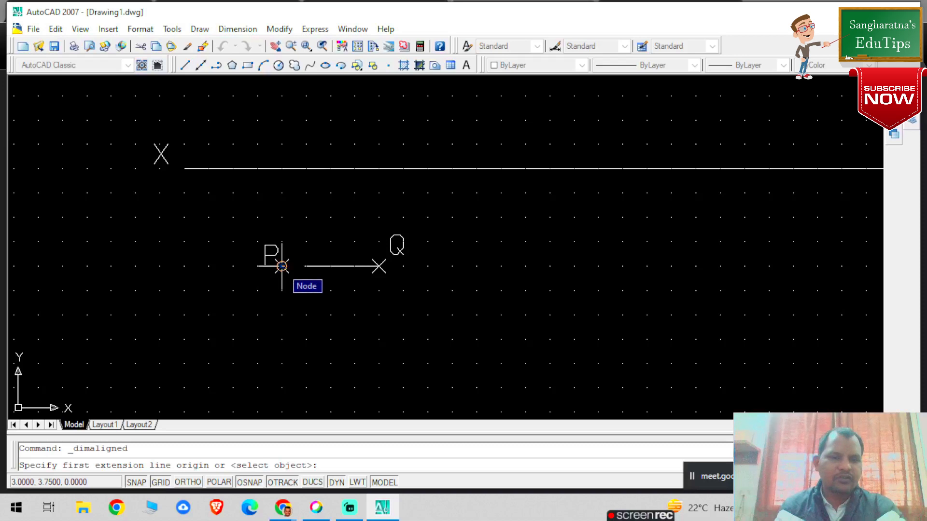
pyautogui.click(282, 266)
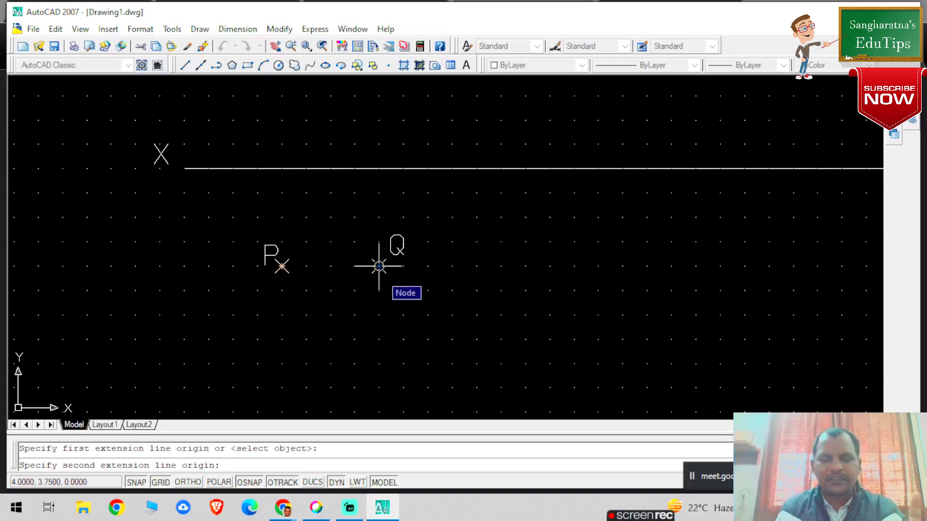
pyautogui.click(379, 266)
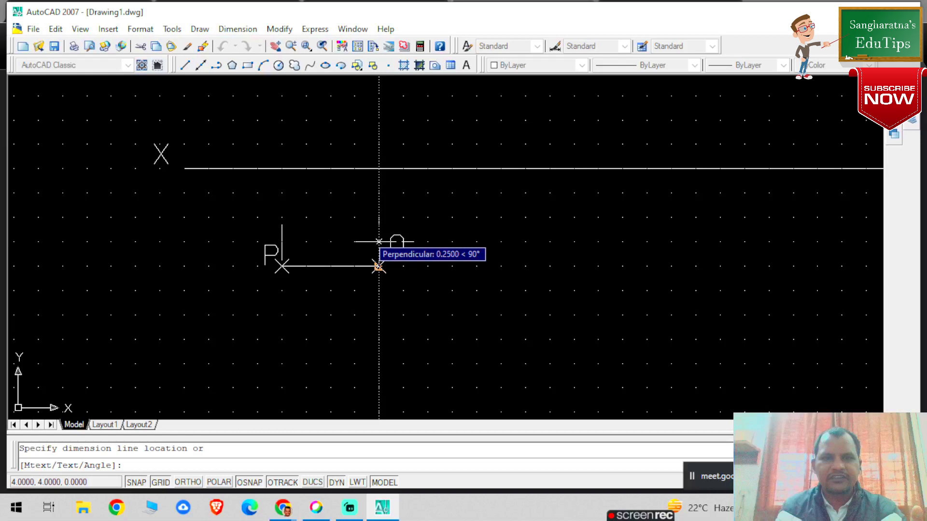
pyautogui.click(379, 217)
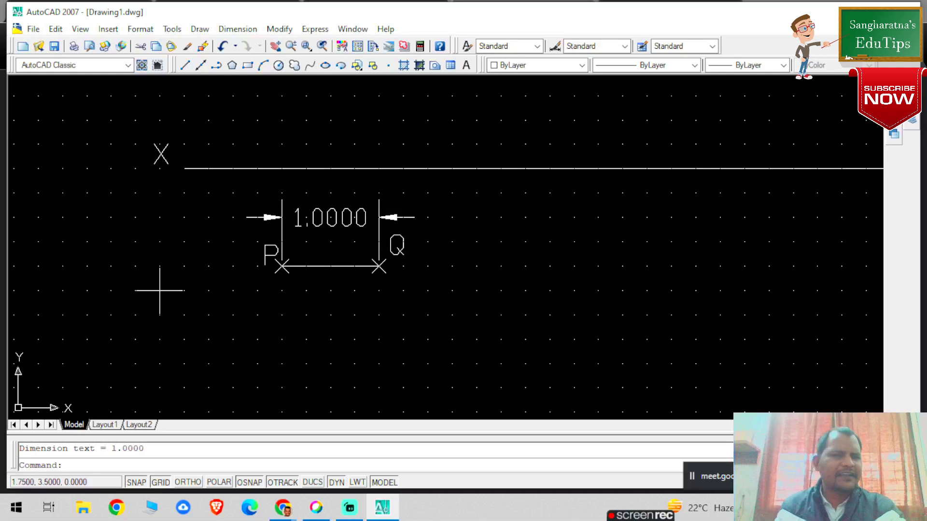
# - Draw a horizontal line about 1.5 long to the lower right of line PQ, starting at about 4.5, 3
pyautogui.click(185, 66)
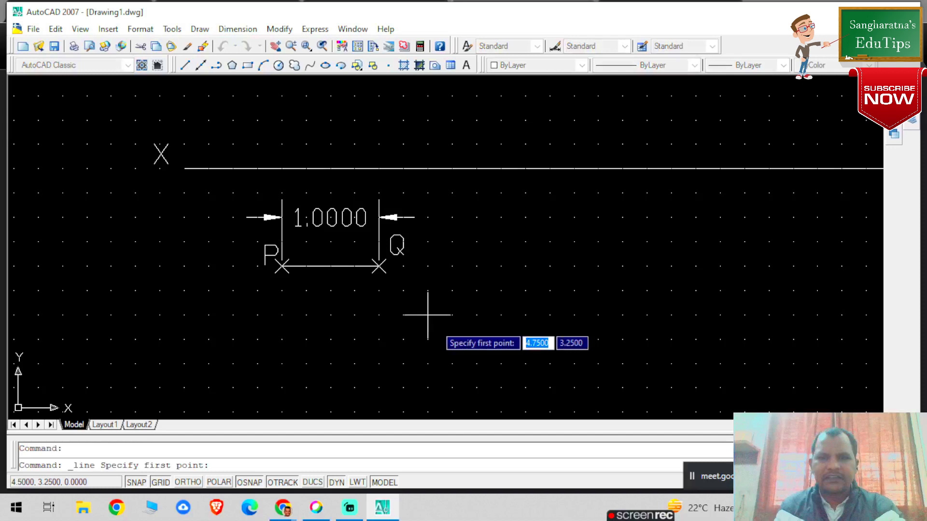
pyautogui.click(428, 339)
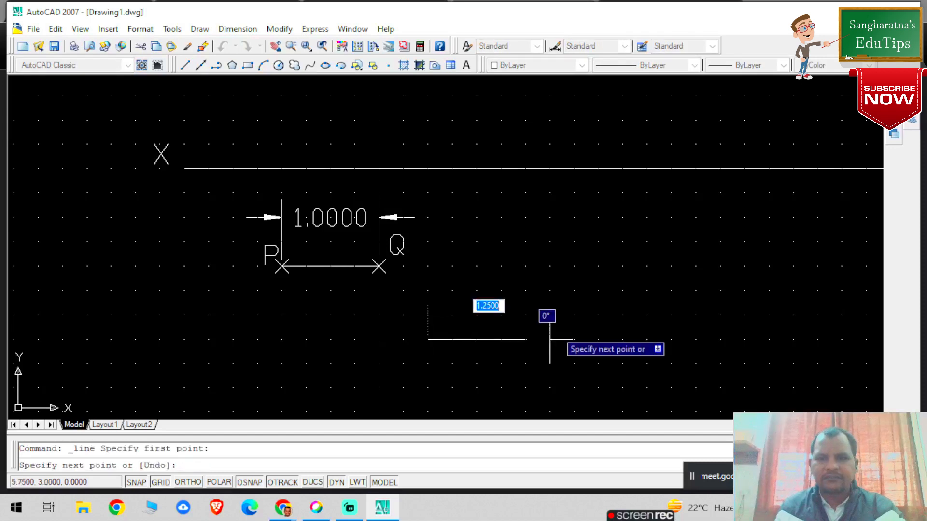
pyautogui.click(574, 340)
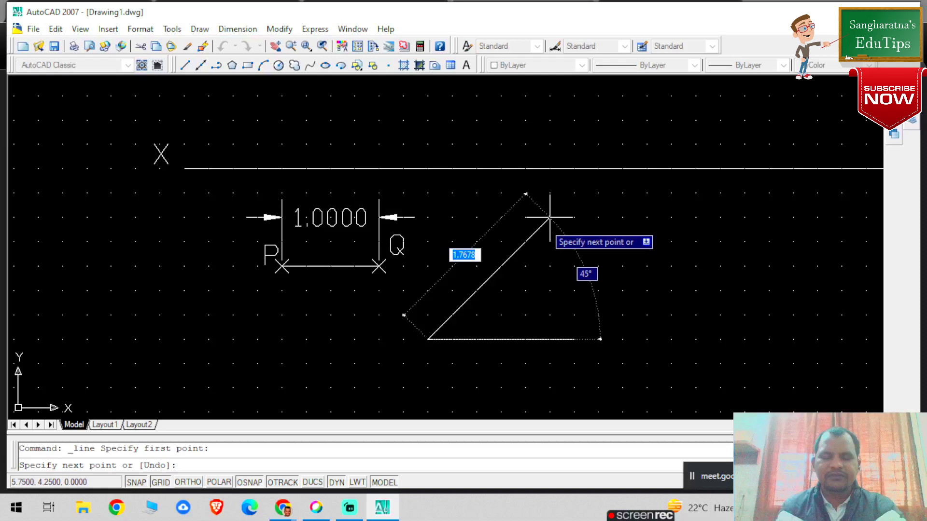
# - Draw an inclined line 1.5 long at 50° from the left end of the new horizontal line, and end the command
pyautogui.write('1.5')
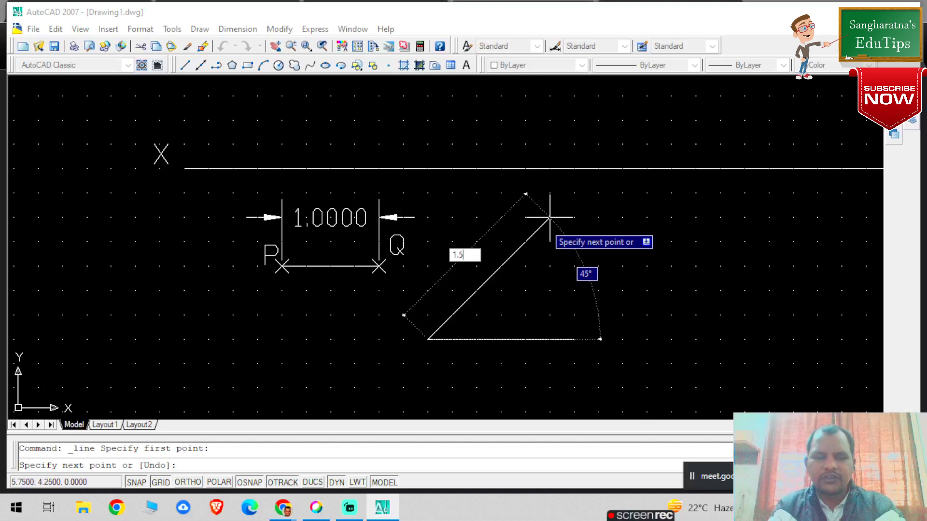
pyautogui.press('Tab')
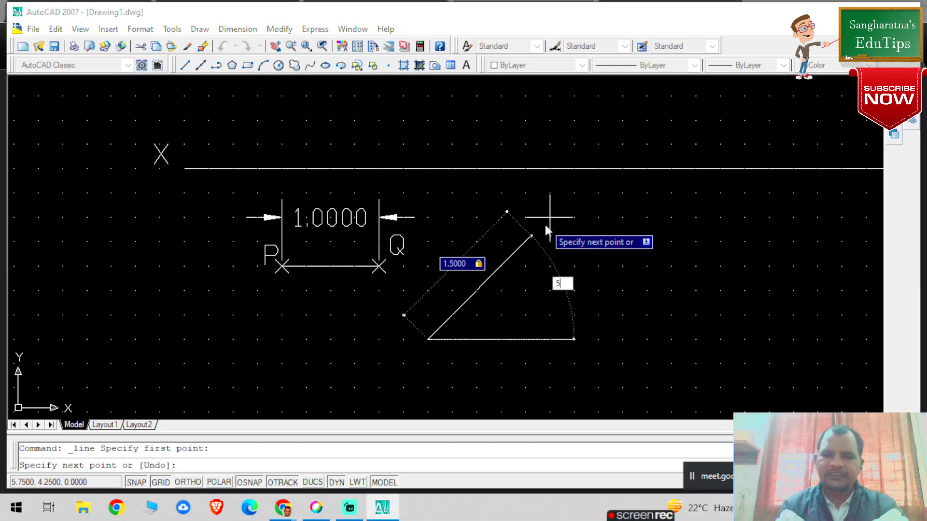
pyautogui.write('50')
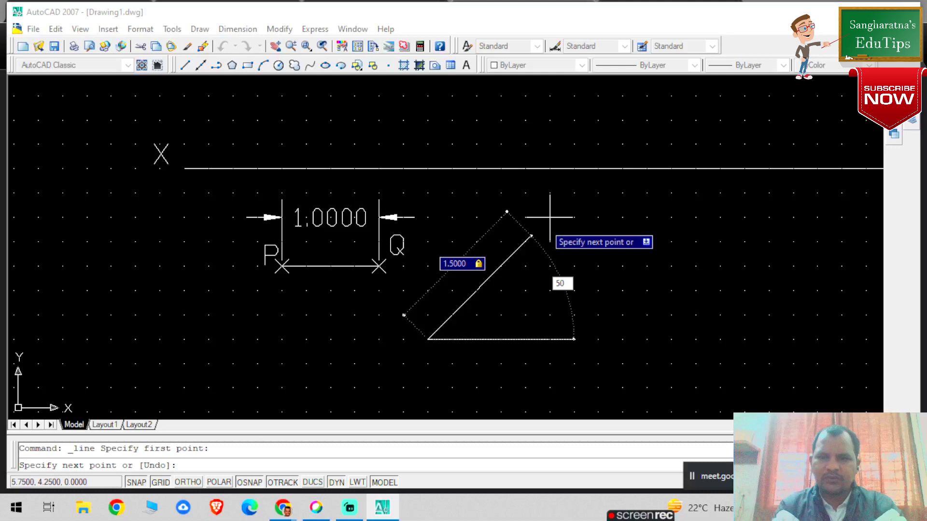
pyautogui.press('Return')
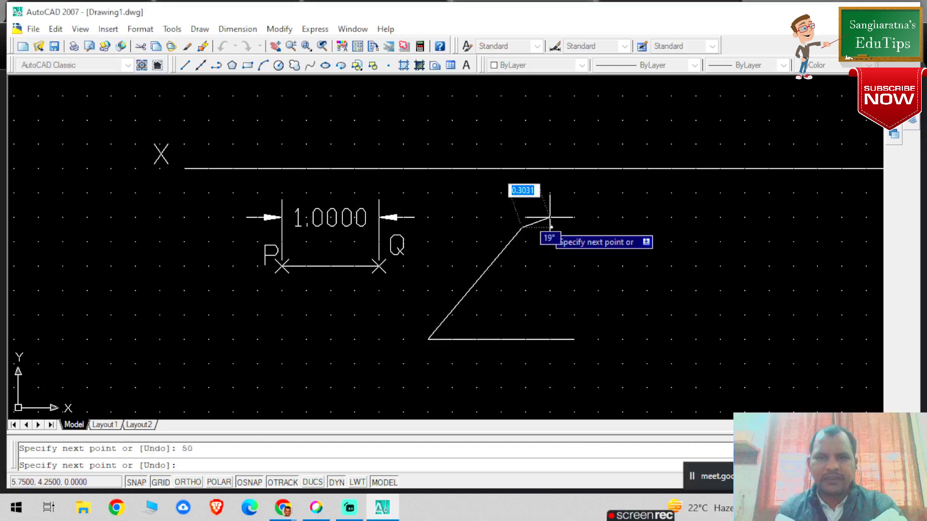
pyautogui.press('Escape')
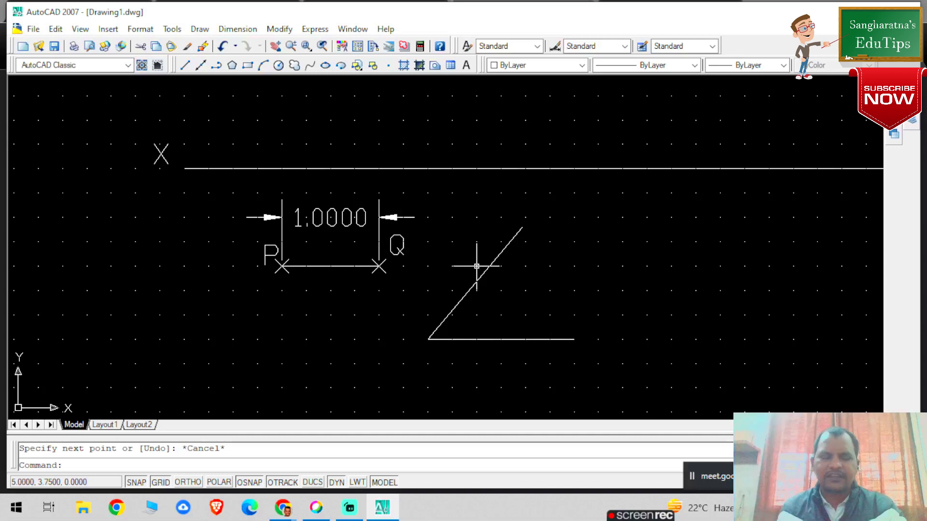
# - Turn Snap mode off, try selecting around the angled lines, and clear the selection
pyautogui.click(137, 483)
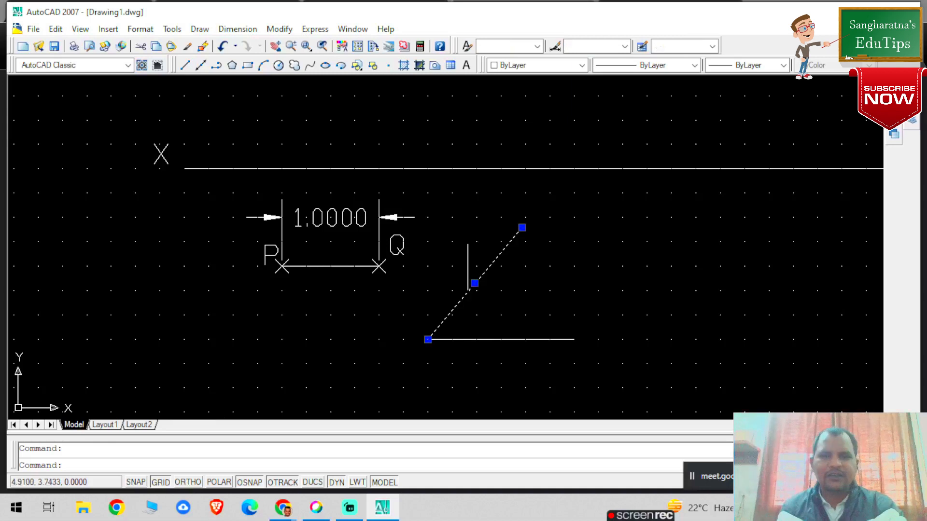
pyautogui.click(603, 275)
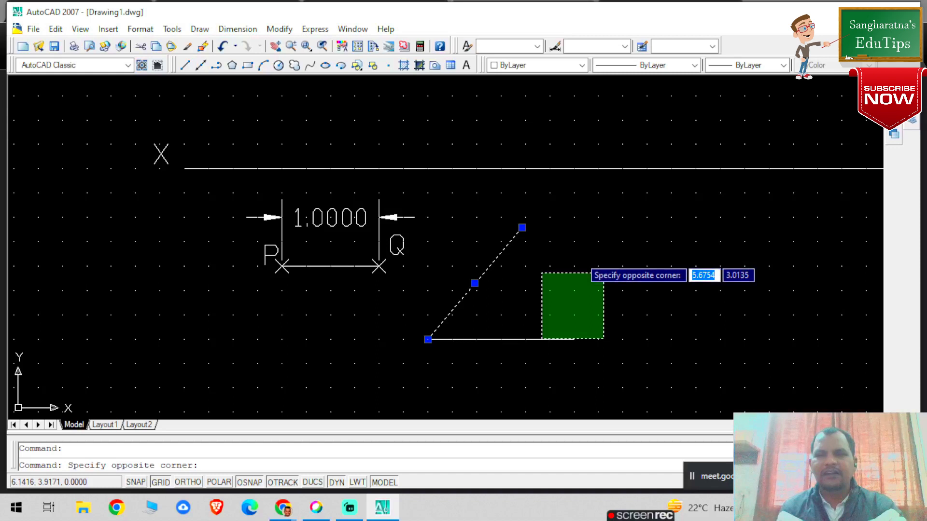
pyautogui.press('Escape')
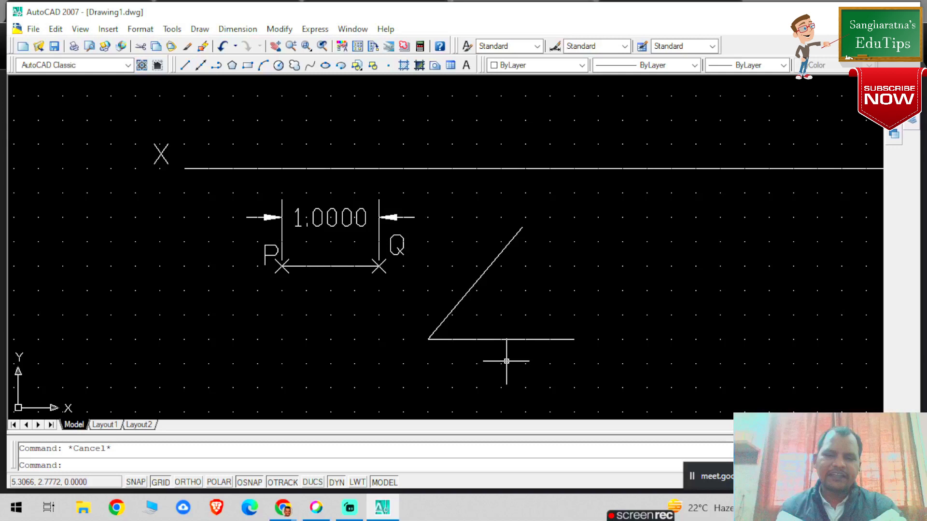
# - Add an aligned dimension to the horizontal line at the foot of the inclined line, placing it about 0.4 below
pyautogui.click(238, 29)
pyautogui.click(244, 78)
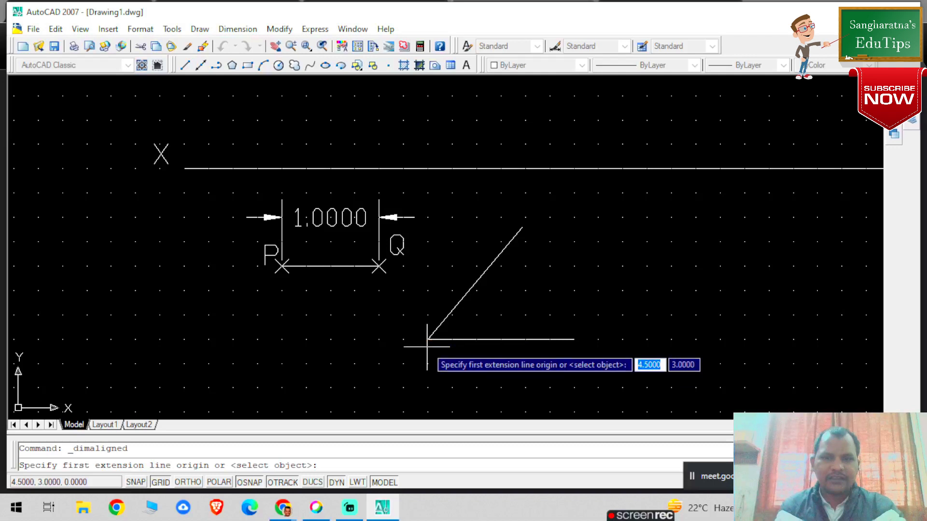
pyautogui.click(427, 346)
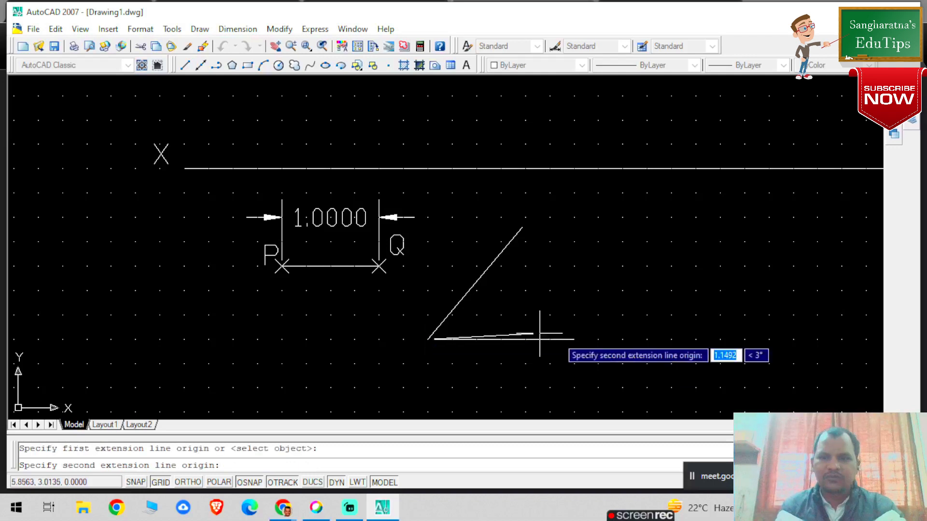
pyautogui.click(574, 340)
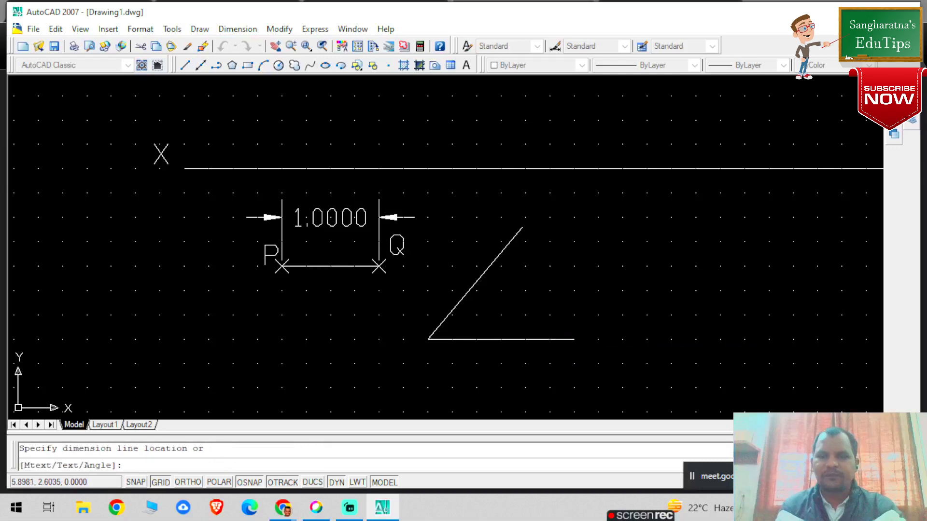
pyautogui.click(500, 378)
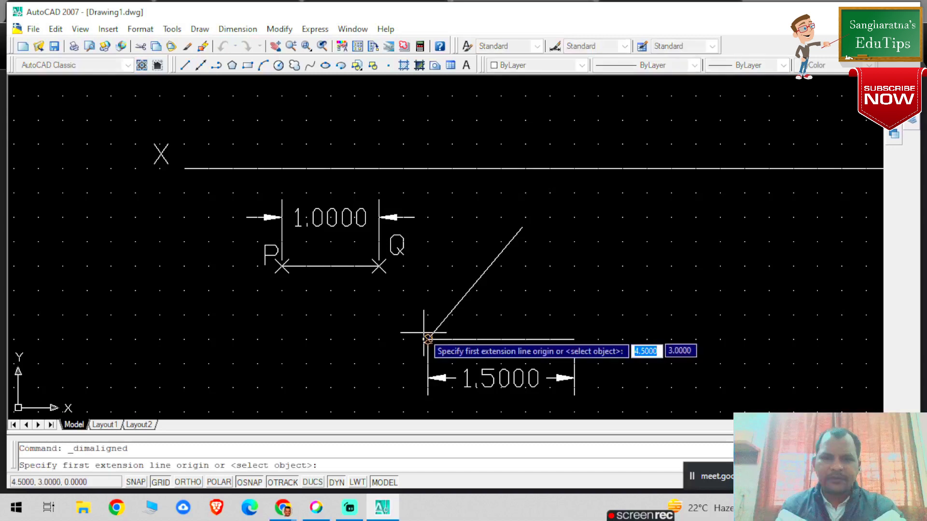
# - Add an aligned dimension along the inclined line, placing the dimension line about 0.4 to its upper left
pyautogui.click(428, 339)
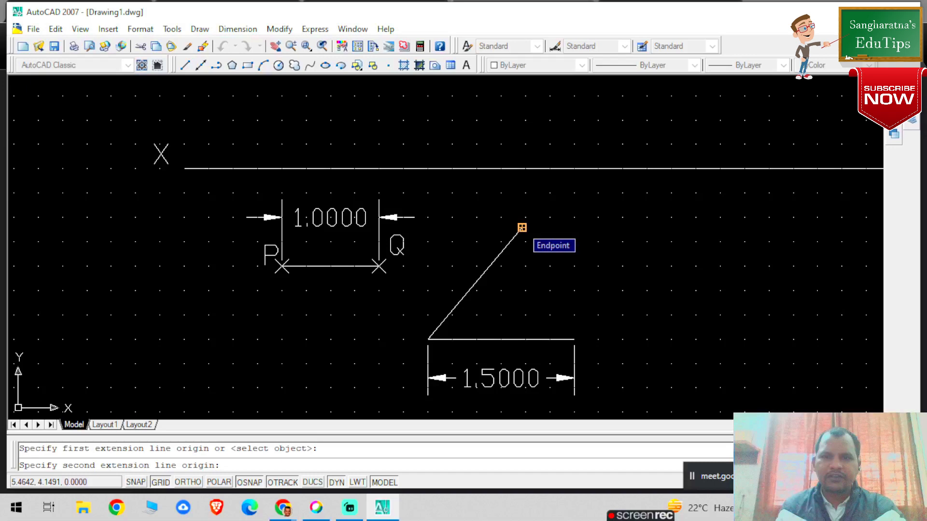
pyautogui.click(522, 228)
pyautogui.click(445, 258)
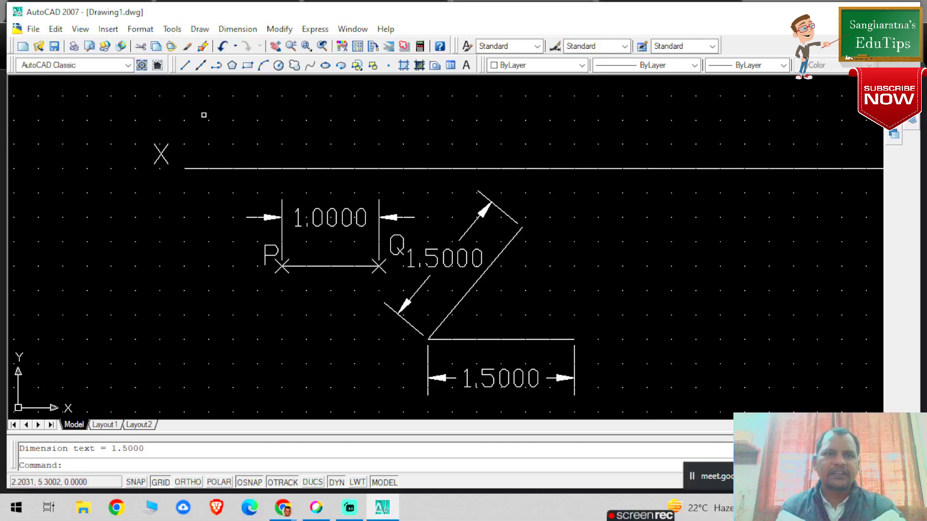
# - Add an angular dimension between the horizontal and inclined lines, placing the arc about 2.1 from their common vertex
pyautogui.click(241, 167)
pyautogui.click(482, 339)
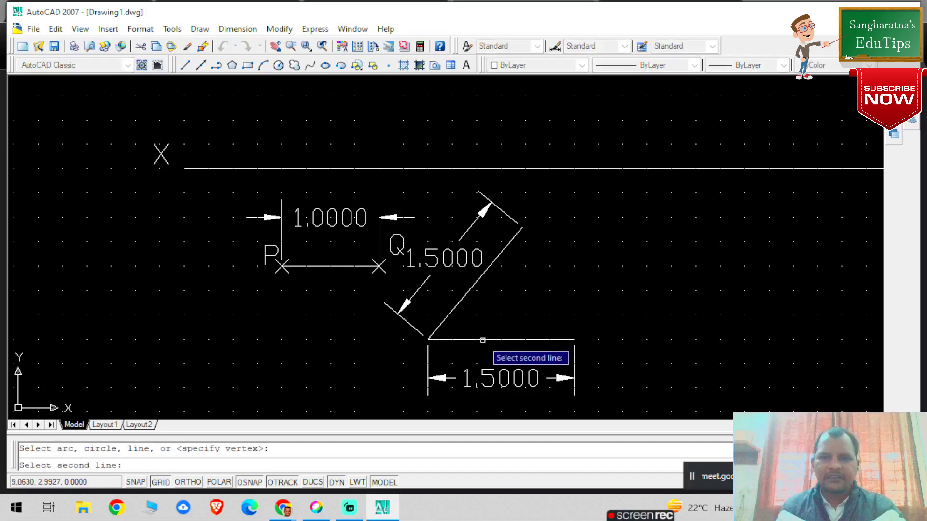
pyautogui.click(453, 309)
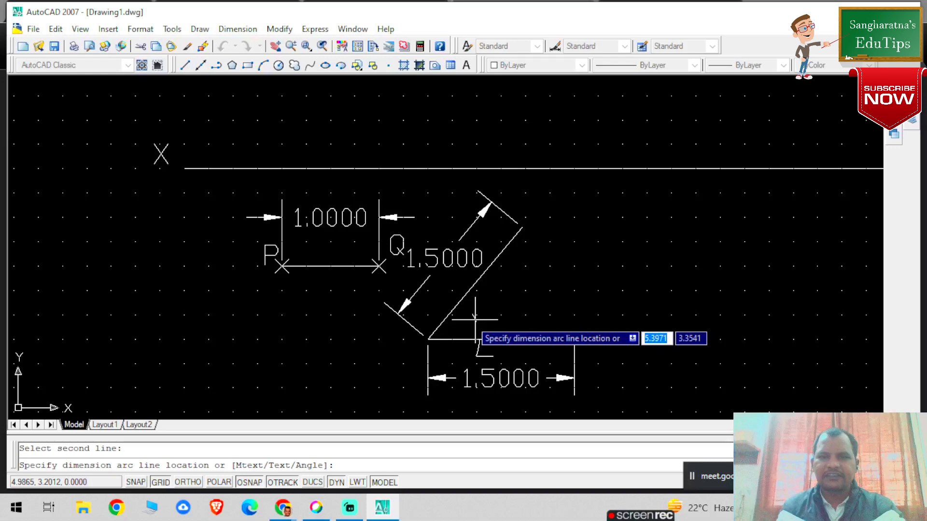
pyautogui.click(626, 299)
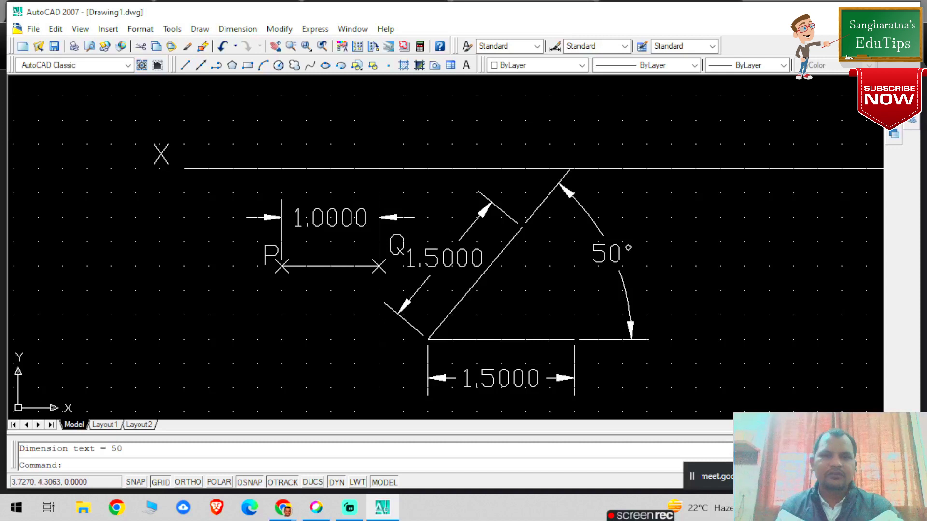
# - Change the colour of the aligned and angular dimensions to cyan and clear the selection
pyautogui.click(353, 212)
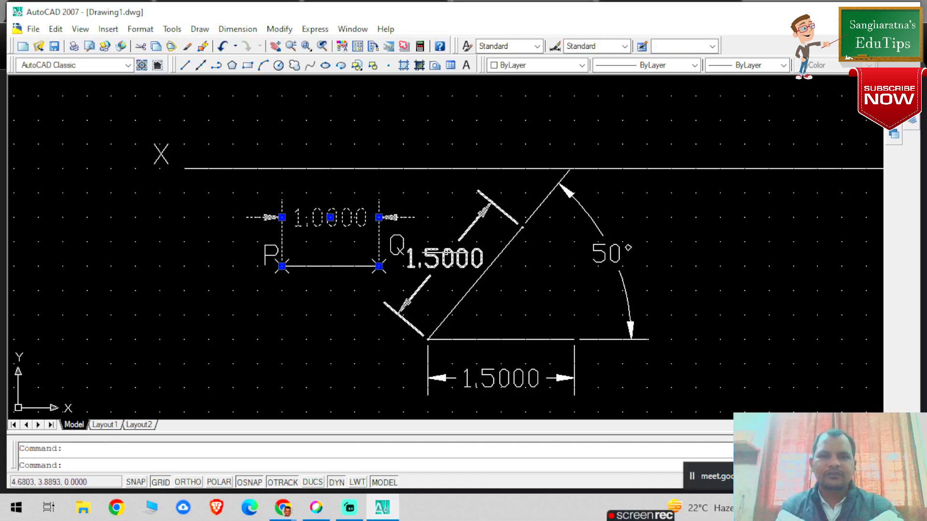
pyautogui.click(446, 252)
pyautogui.click(609, 256)
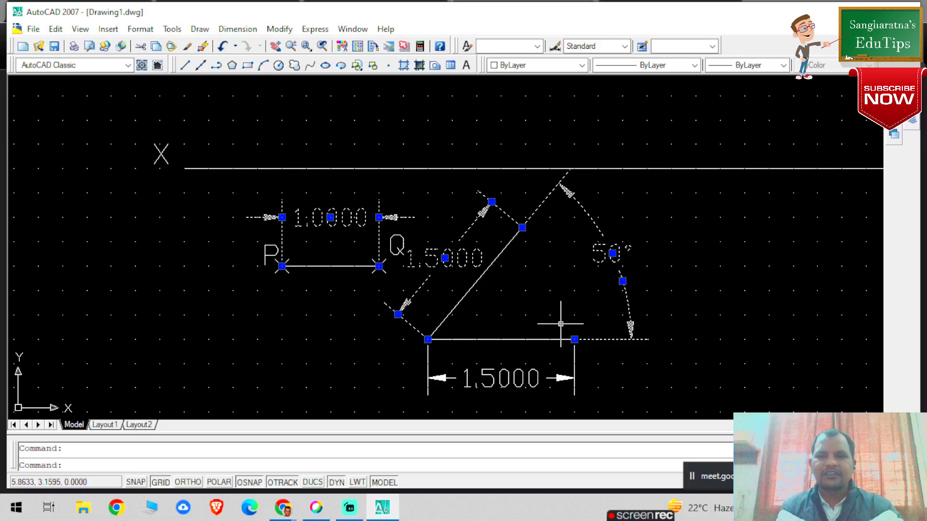
pyautogui.press('Escape')
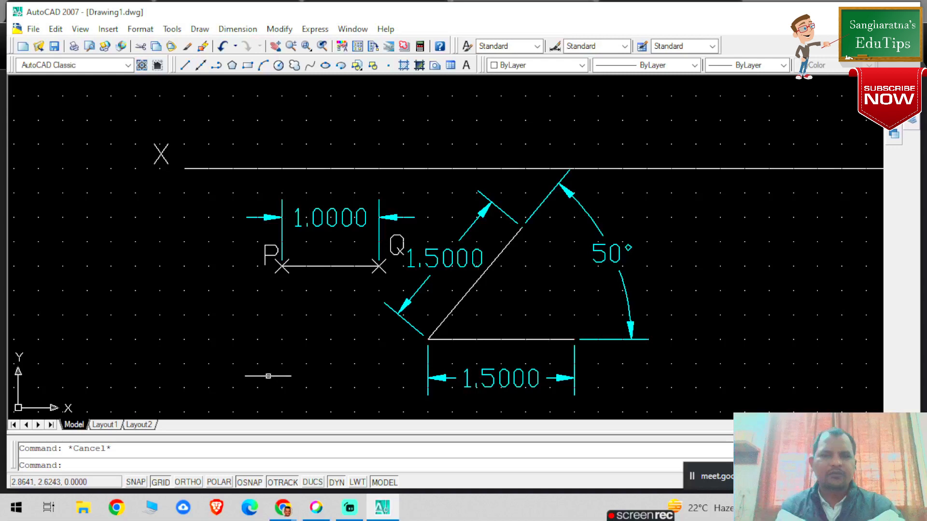
# - Turn Ortho and Snap modes on and start a line in the empty area to the lower left of point P
pyautogui.click(188, 483)
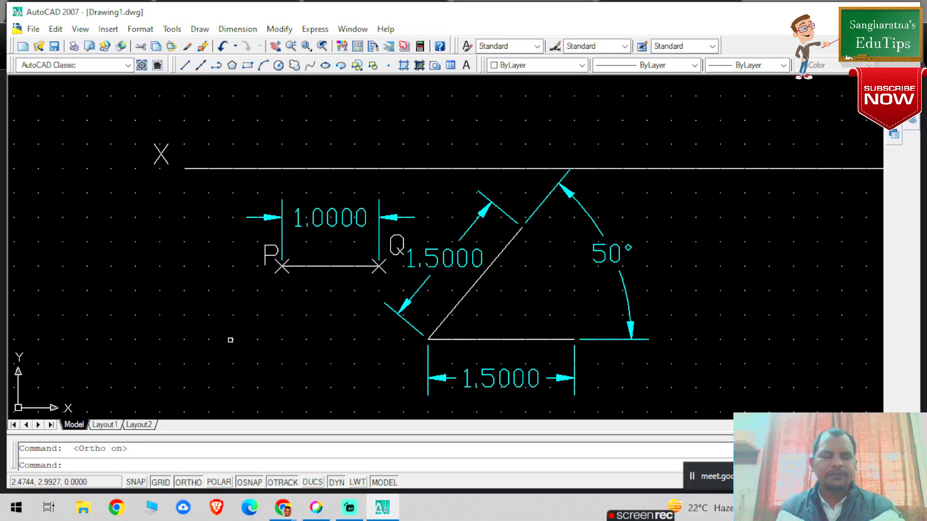
pyautogui.press('F9')
pyautogui.click(160, 340)
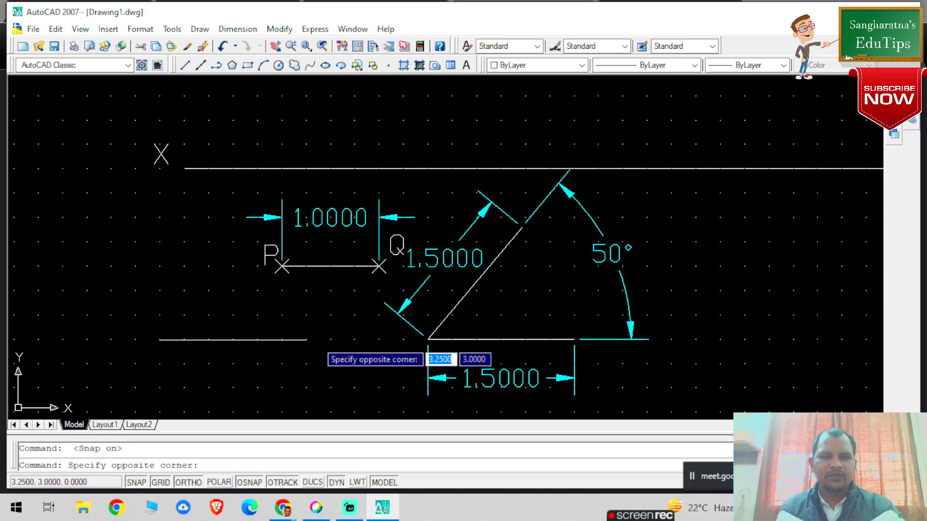
pyautogui.click(306, 340)
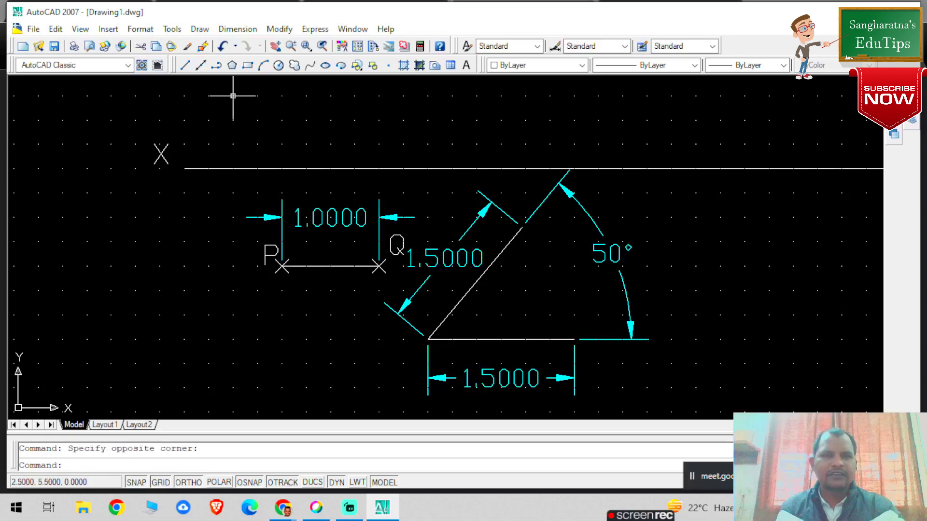
pyautogui.click(185, 65)
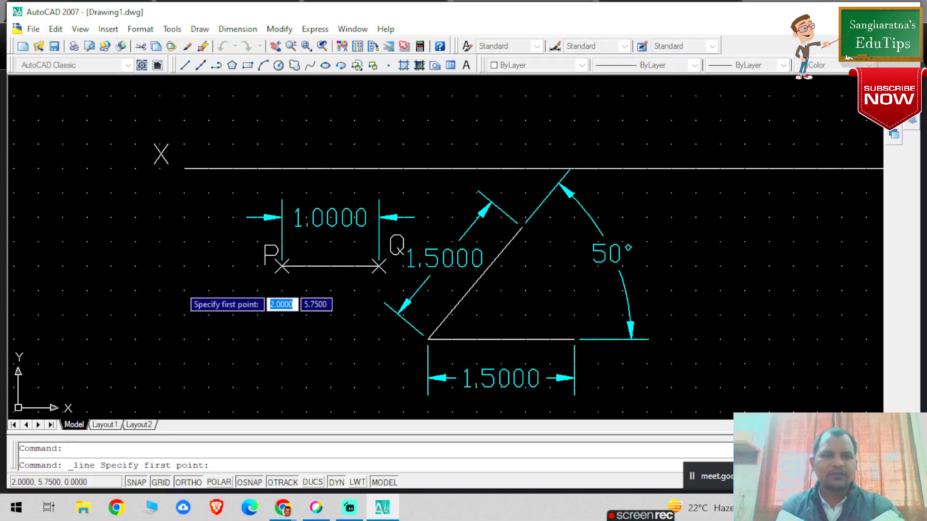
pyautogui.click(184, 315)
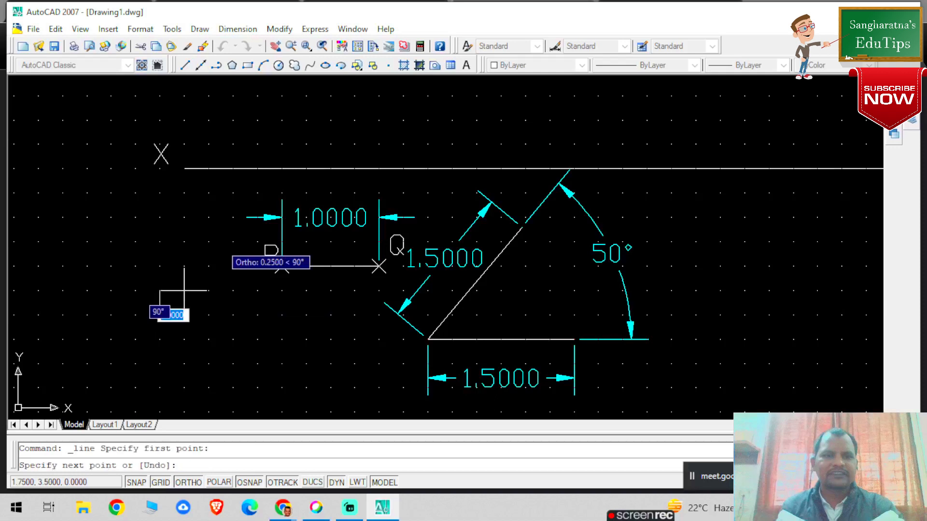
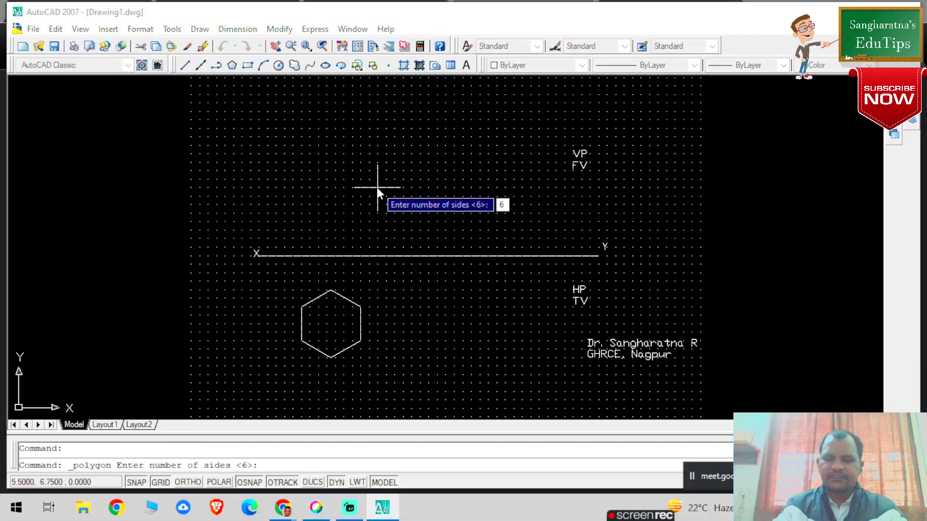
# - Draw a 6-sided polygon above the XY line by its edge, starting at about 6.5, 7.25 with a horizontal edge length of 1.25
pyautogui.press('Return')
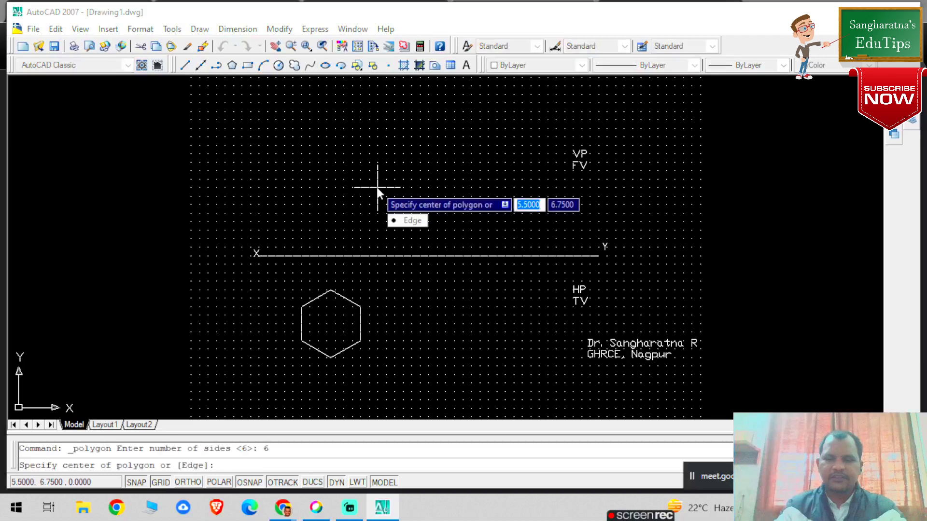
pyautogui.write('e')
pyautogui.press('Return')
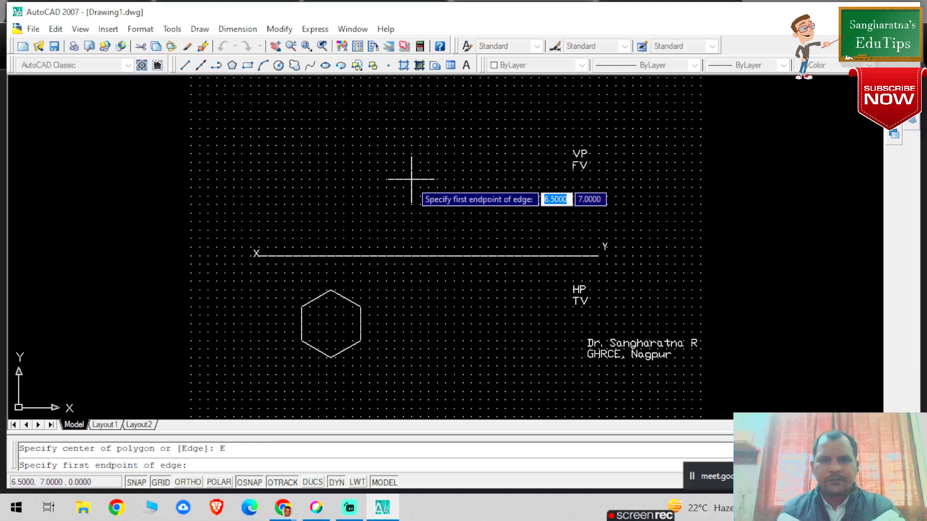
pyautogui.click(411, 177)
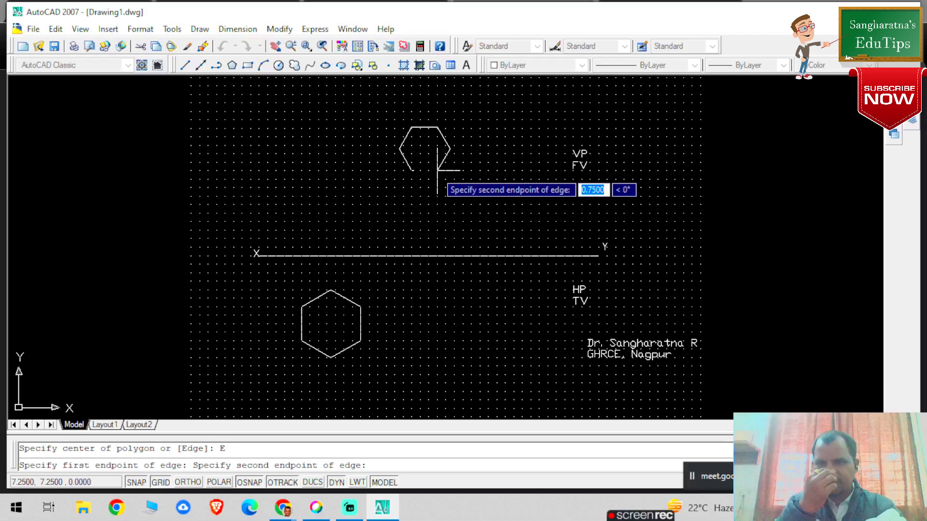
pyautogui.write('1.25')
pyautogui.press('Return')
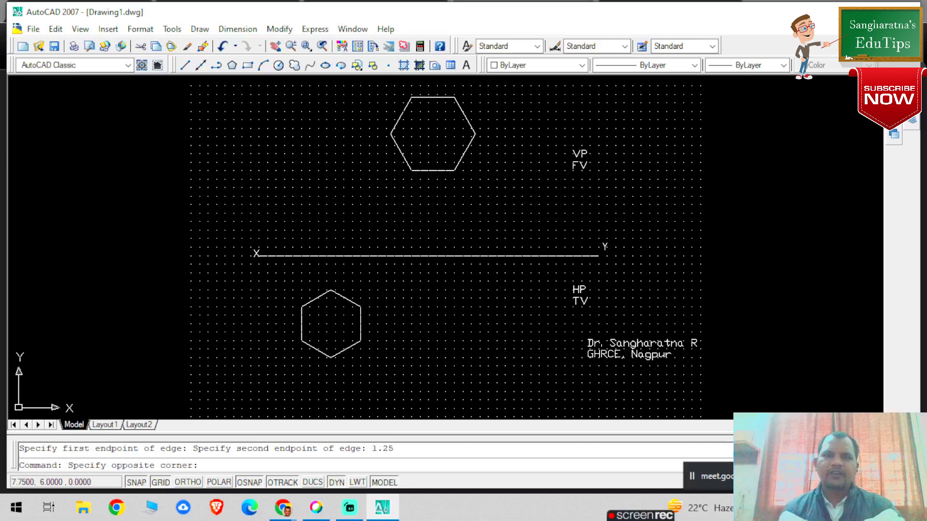
pyautogui.click(454, 213)
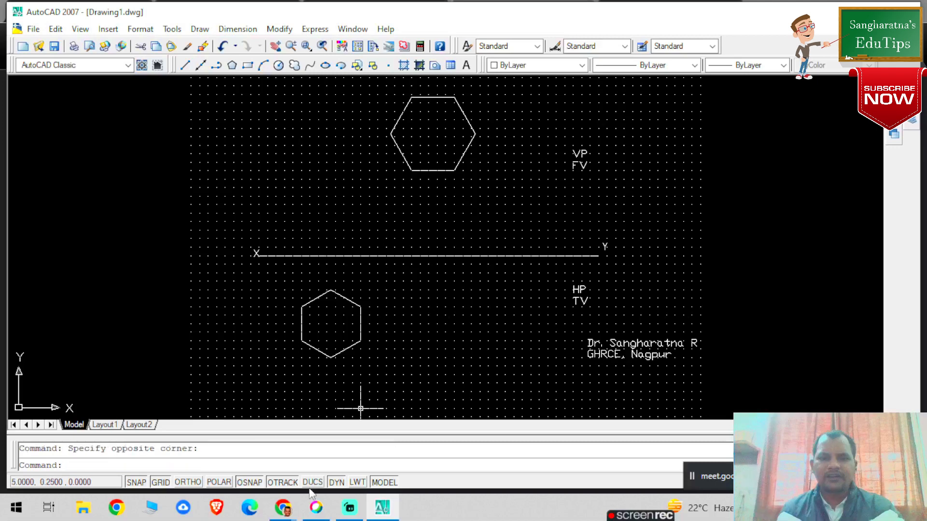
# - Switch to the Google Meet call, admit the waiting participant, and return to the AutoCAD drawing
pyautogui.click(282, 508)
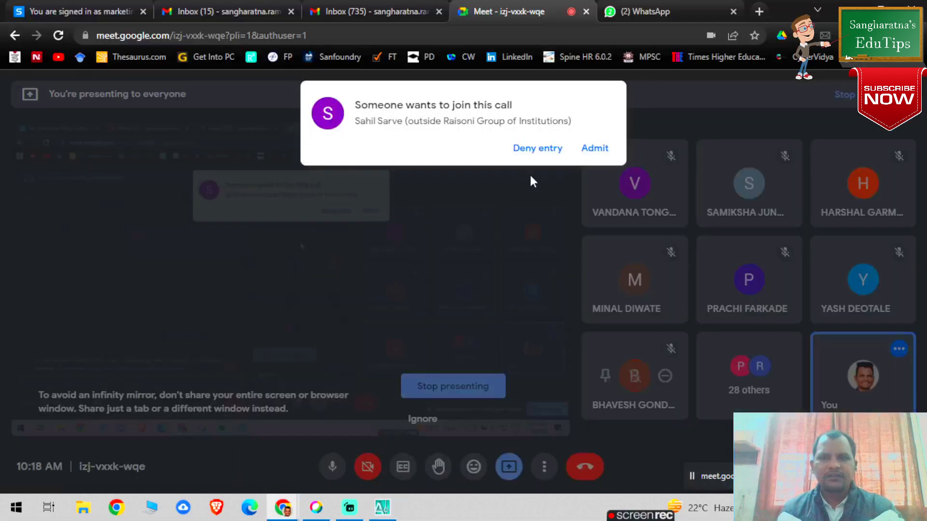
pyautogui.click(595, 148)
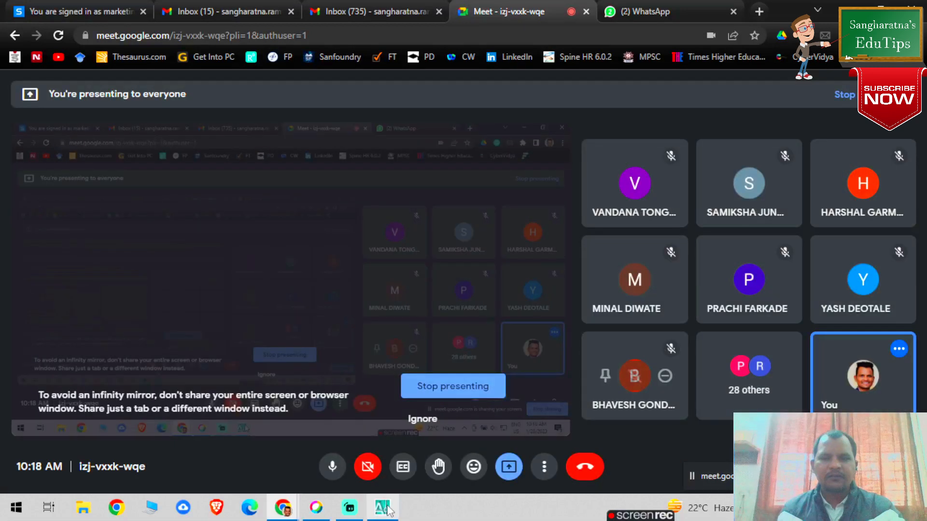
pyautogui.click(381, 508)
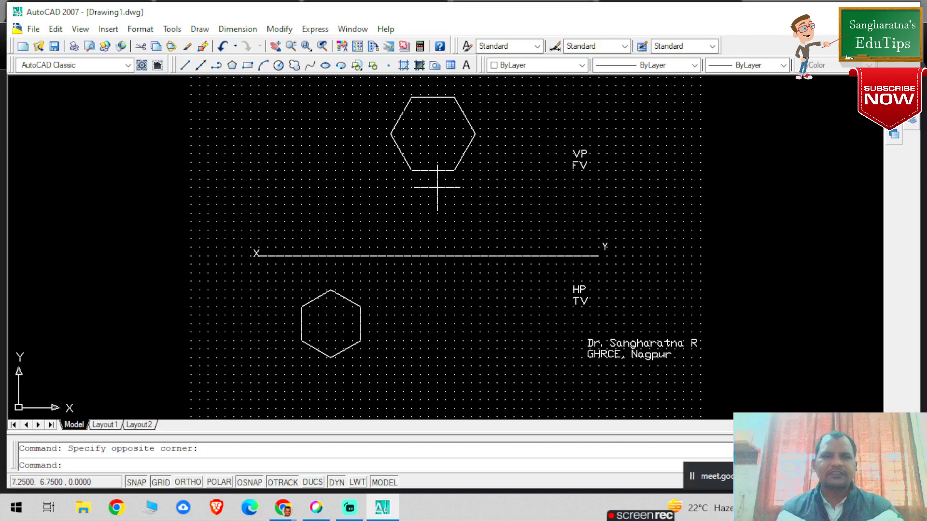
# - Select the hexagon above the XY line and load the DASHED2 linetype from acad.lin into the drawing
pyautogui.click(437, 170)
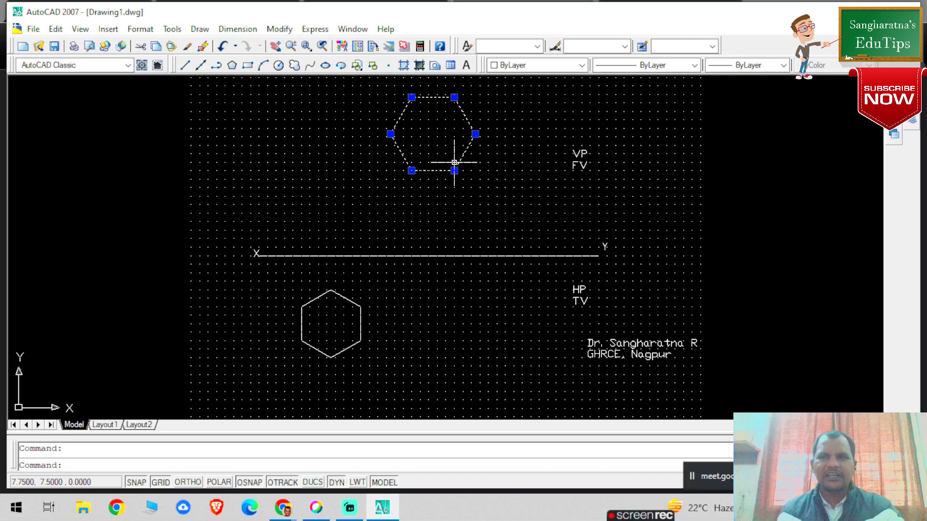
pyautogui.click(645, 65)
pyautogui.click(628, 106)
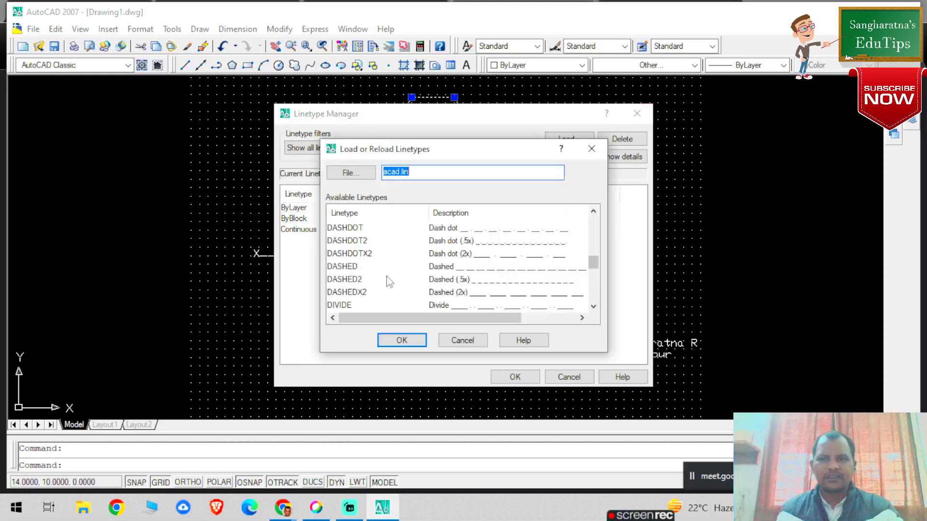
pyautogui.click(389, 282)
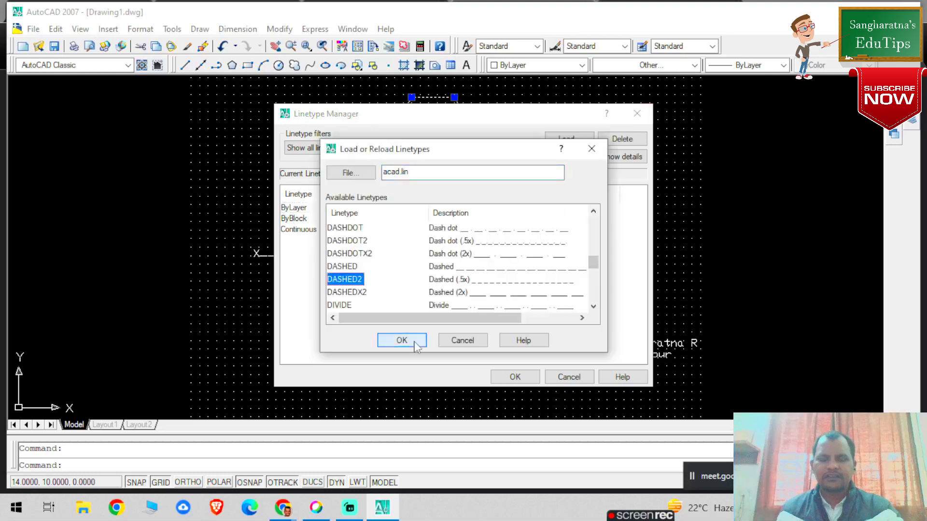
pyautogui.click(402, 340)
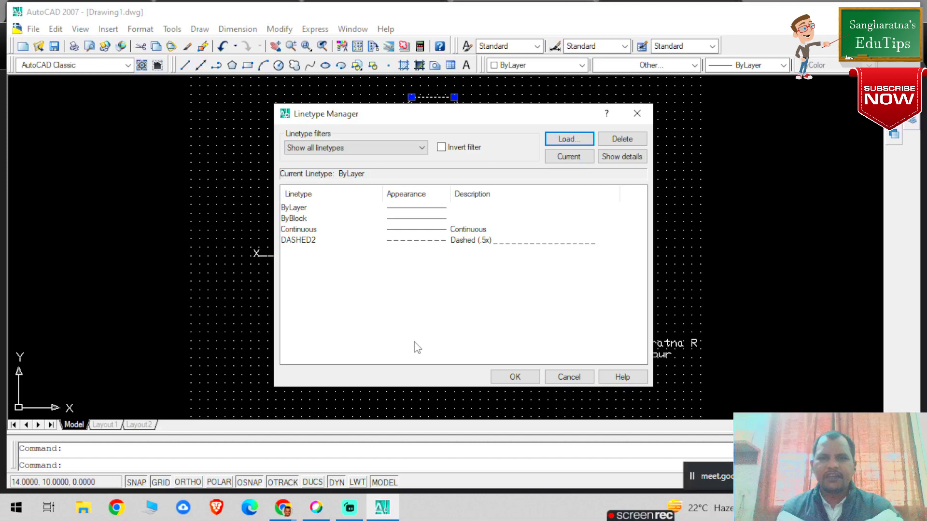
pyautogui.click(515, 377)
# - Apply the DASHED2 linetype to the selected hexagon above the XY line and clear the selection
pyautogui.click(646, 66)
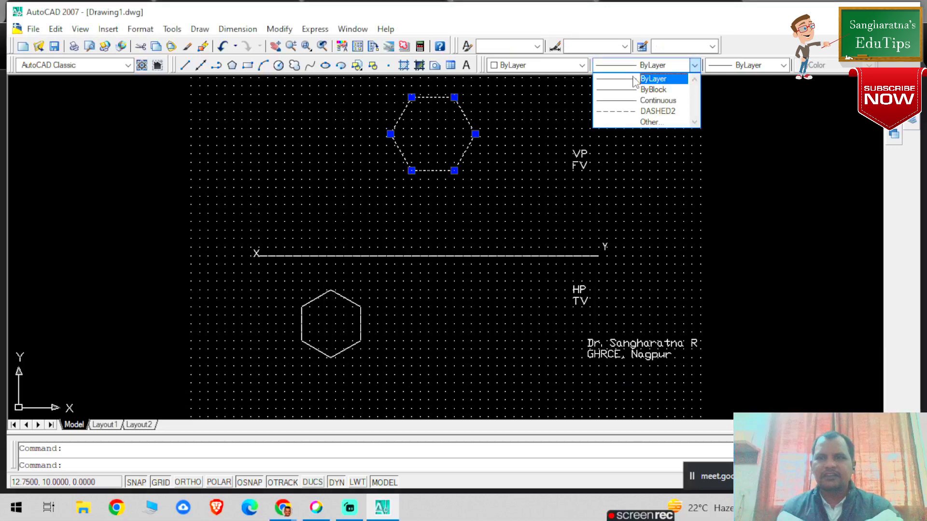
pyautogui.click(657, 111)
pyautogui.click(751, 66)
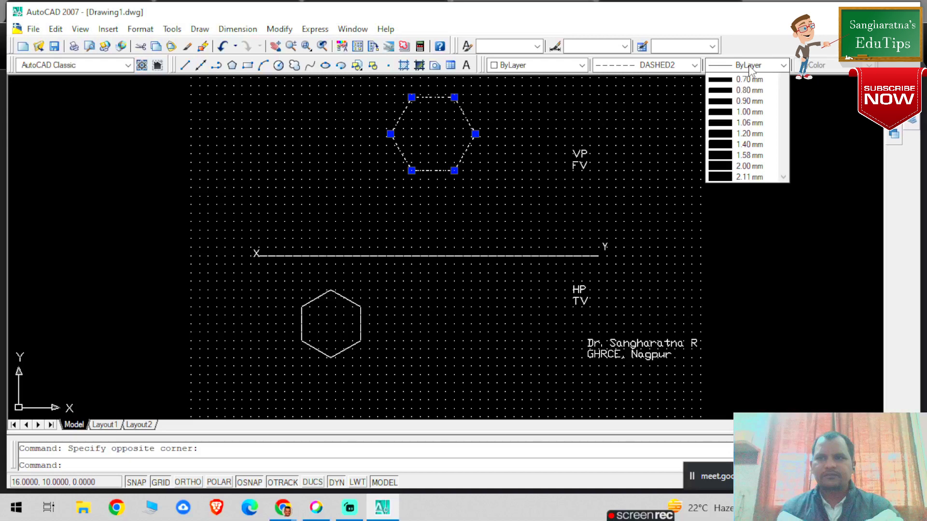
pyautogui.press('Escape')
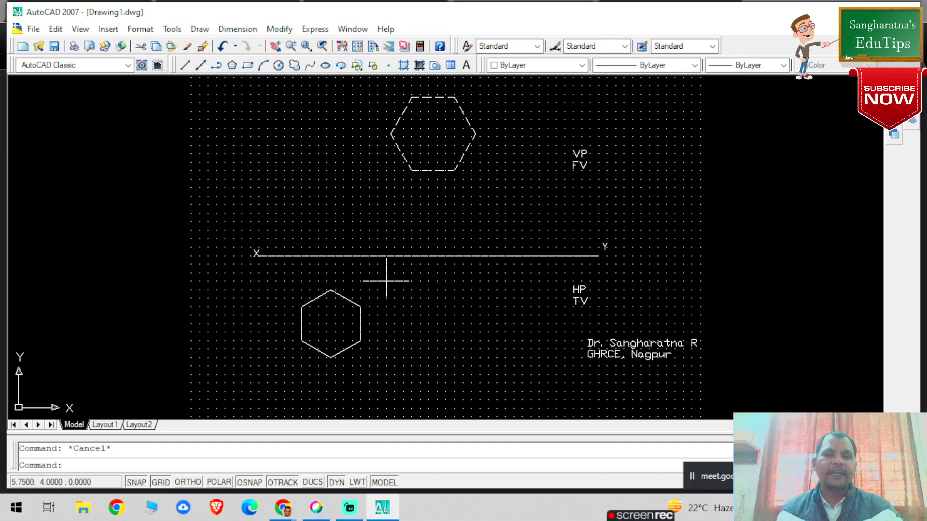
# - Turn Snap mode off for work around the hexagon below the XY line and cancel any active selection
pyautogui.press('F9')
pyautogui.scroll(3, 358, 295)
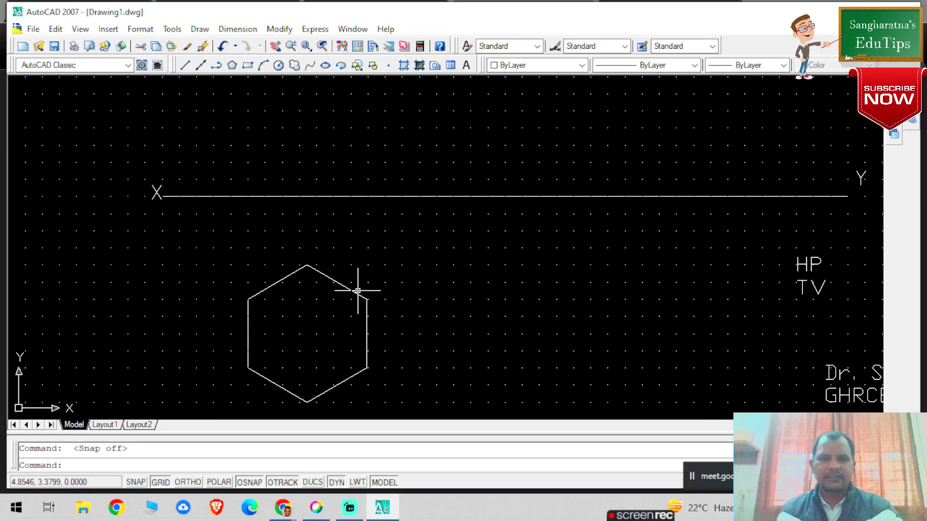
pyautogui.press('Escape')
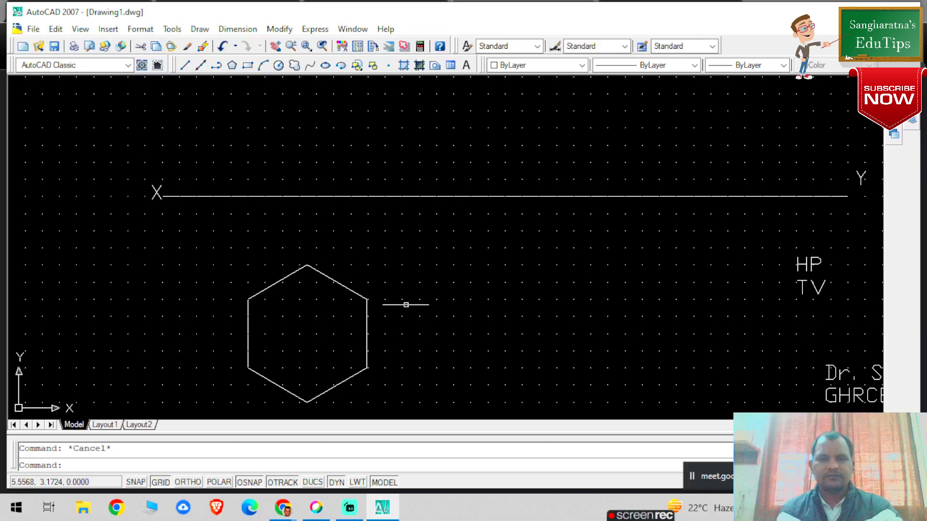
# - Give the hexagon below the XY line a 0.30 mm lineweight and turn on lineweight display
pyautogui.click(342, 279)
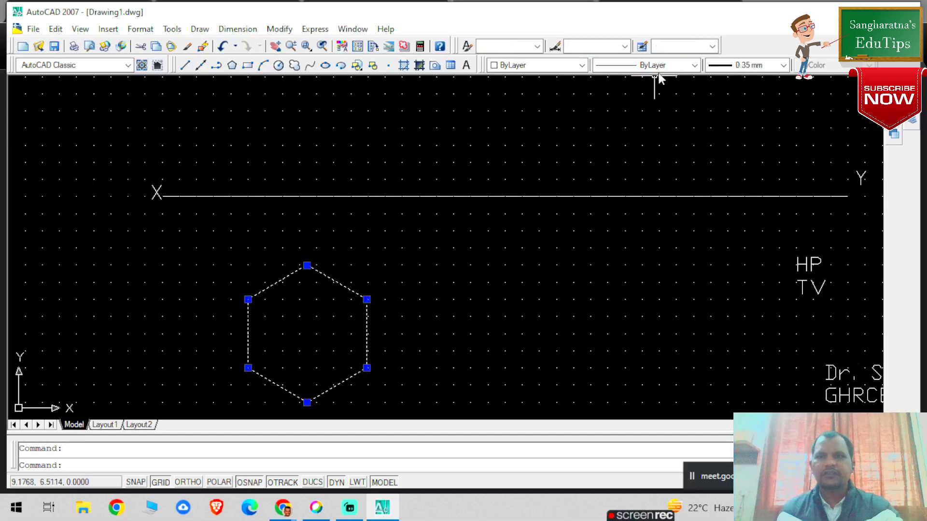
pyautogui.click(358, 483)
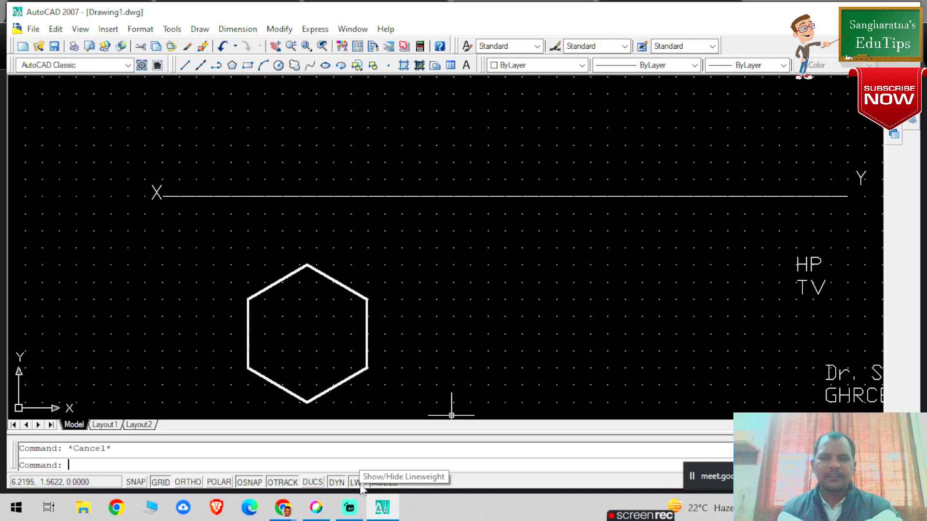
pyautogui.click(366, 338)
pyautogui.click(529, 282)
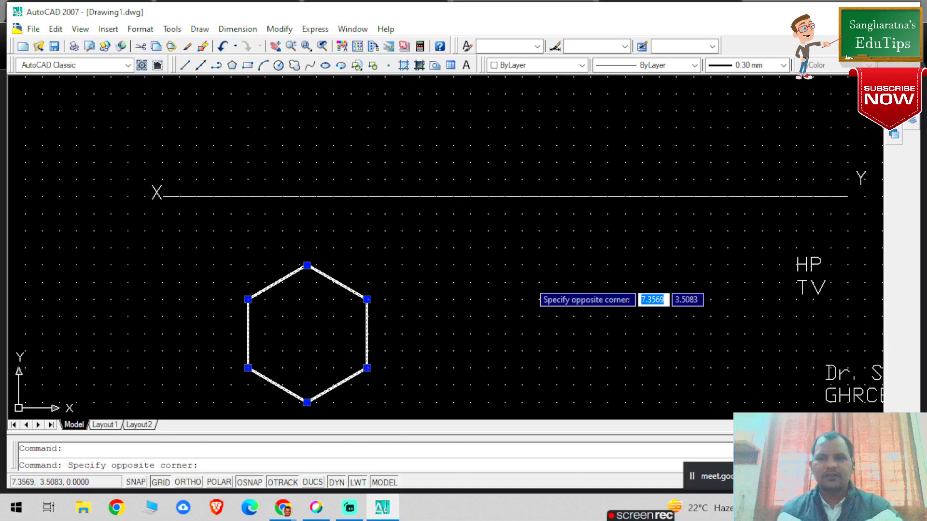
pyautogui.click(247, 65)
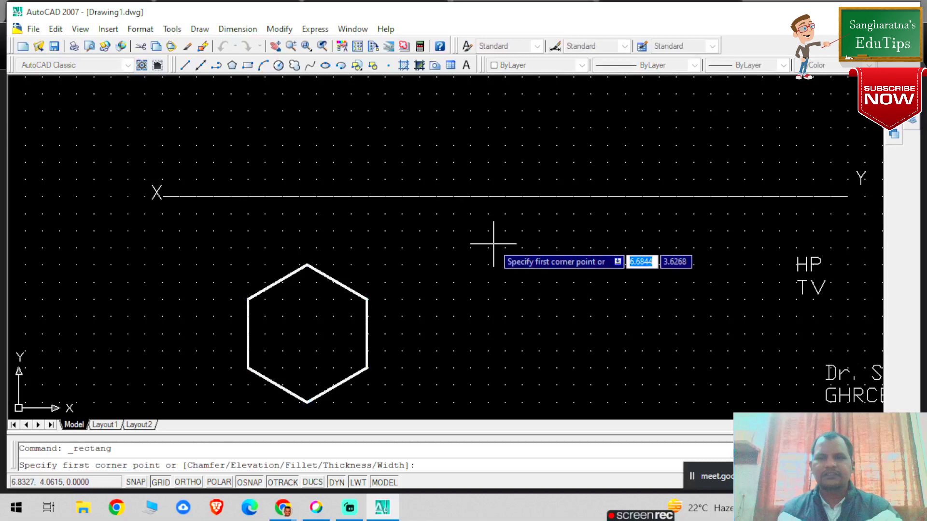
pyautogui.press('F9')
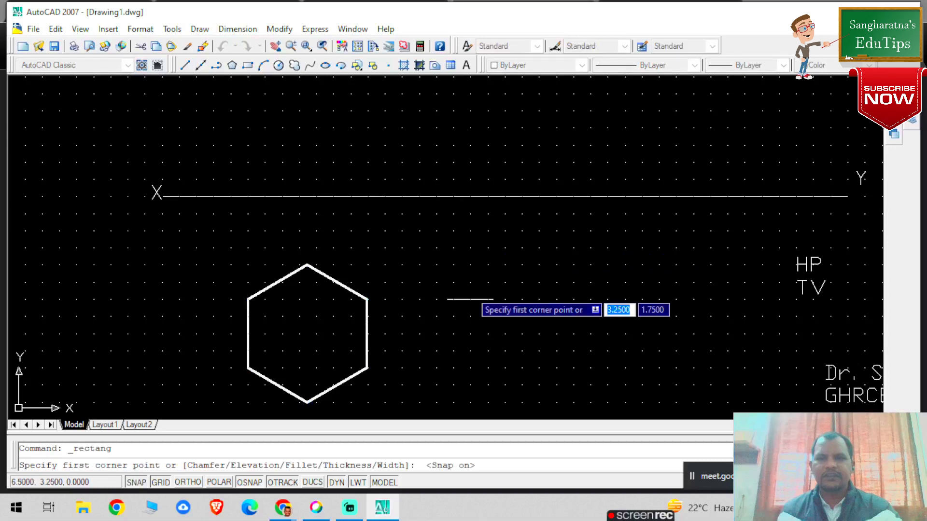
pyautogui.click(454, 248)
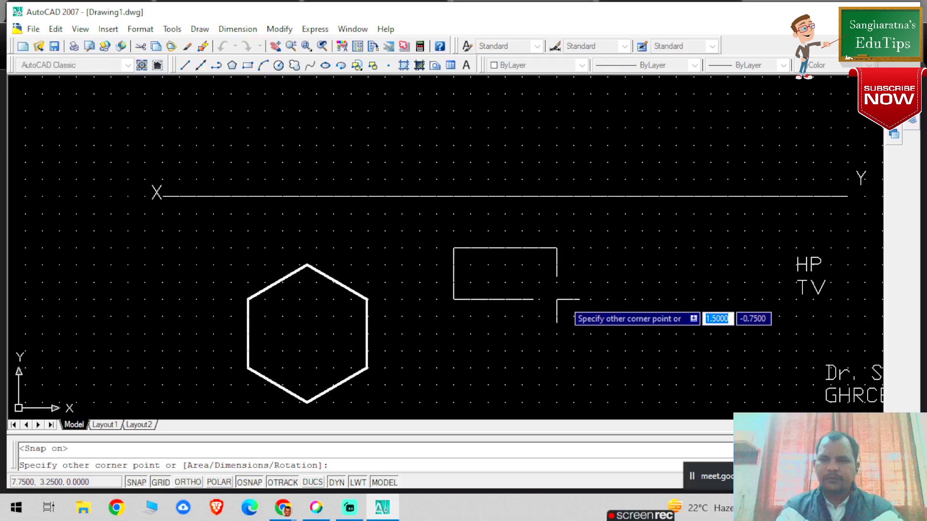
pyautogui.write('@05,1')
pyautogui.press('Return')
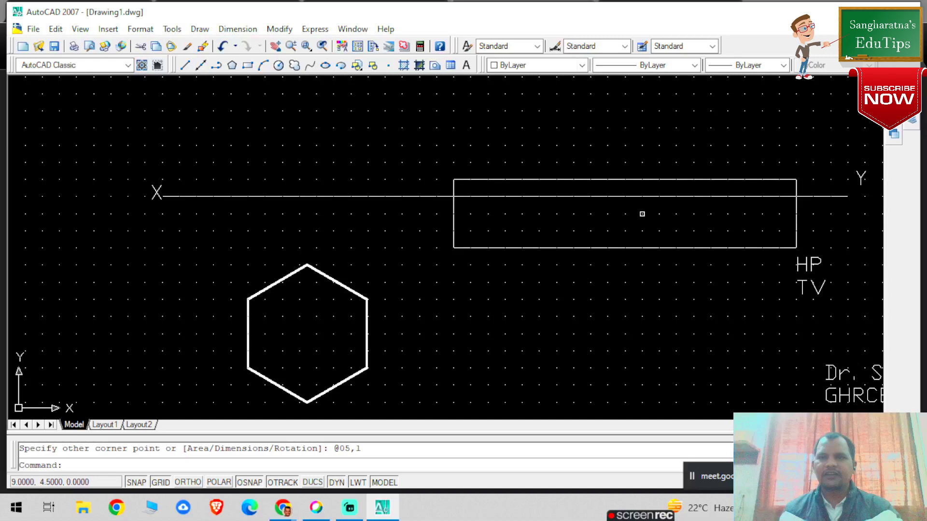
pyautogui.press('Escape')
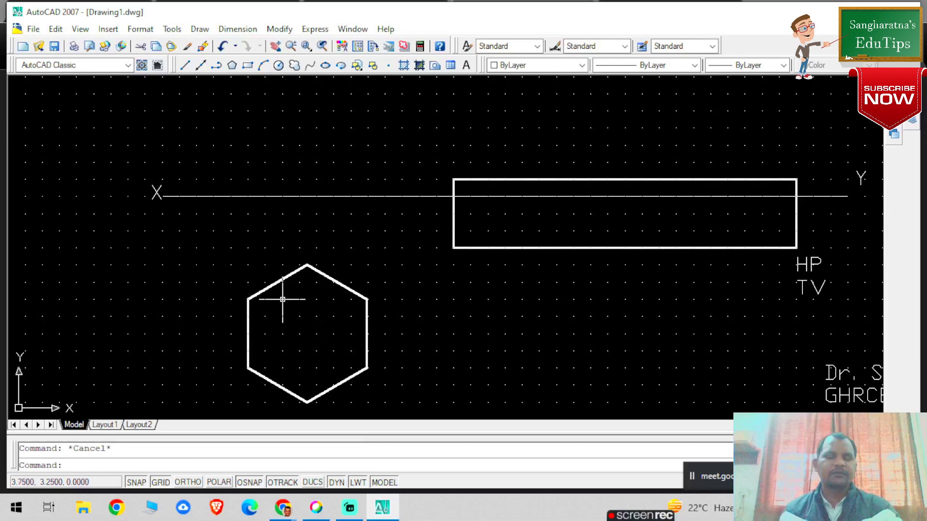
# - Erase the rectangle crossing the XY line and the hexagon below it
pyautogui.click(470, 247)
pyautogui.press('Delete')
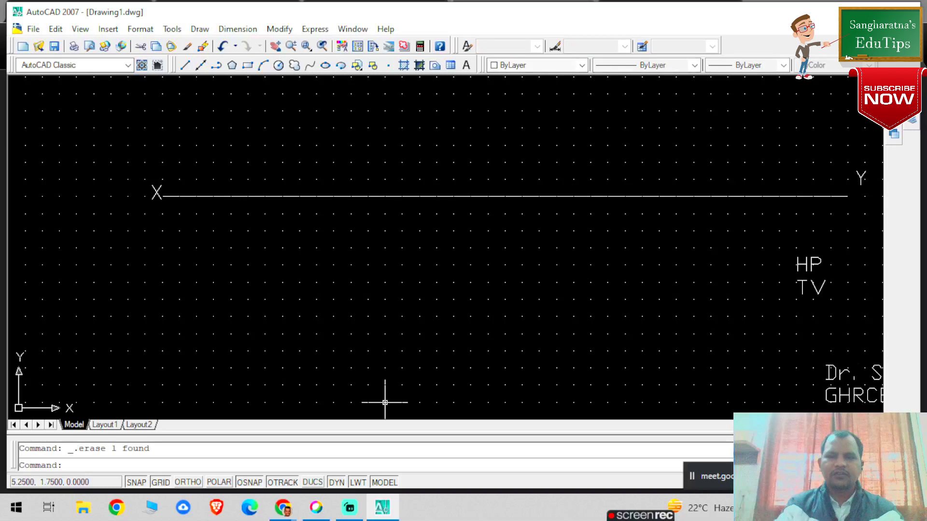
# - Draw a four-sided polygon by edge below the XY line, with sides about 1.25 units long
pyautogui.scroll(-3, 311, 402)
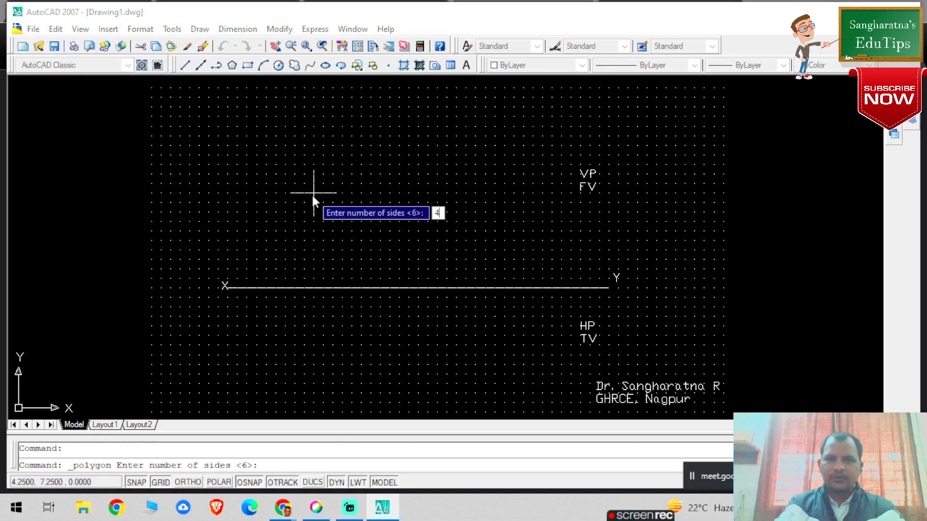
pyautogui.press('Return')
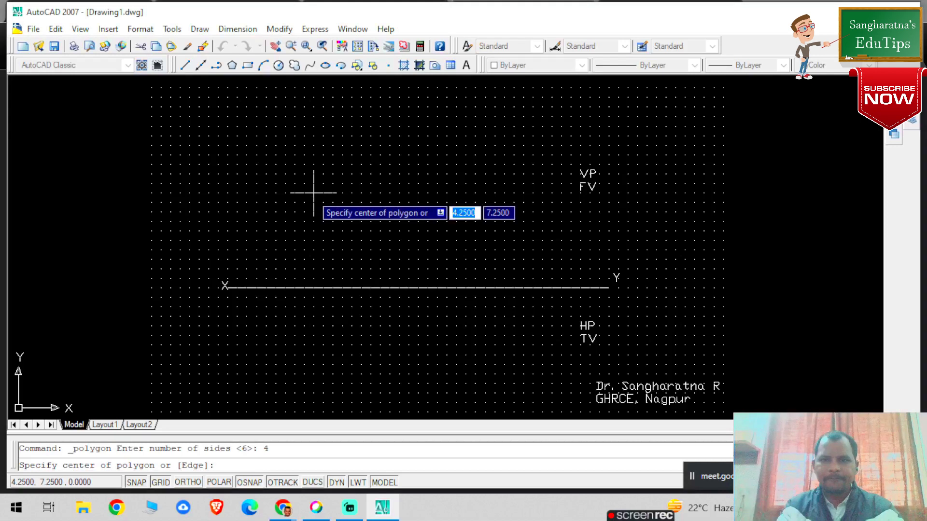
pyautogui.press('BackSpace')
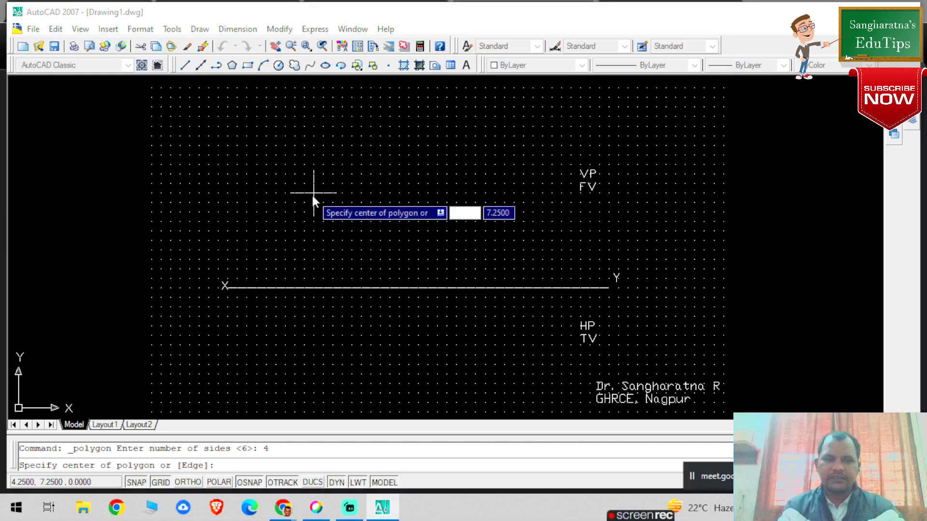
pyautogui.write('E')
pyautogui.press('Return')
pyautogui.click(276, 334)
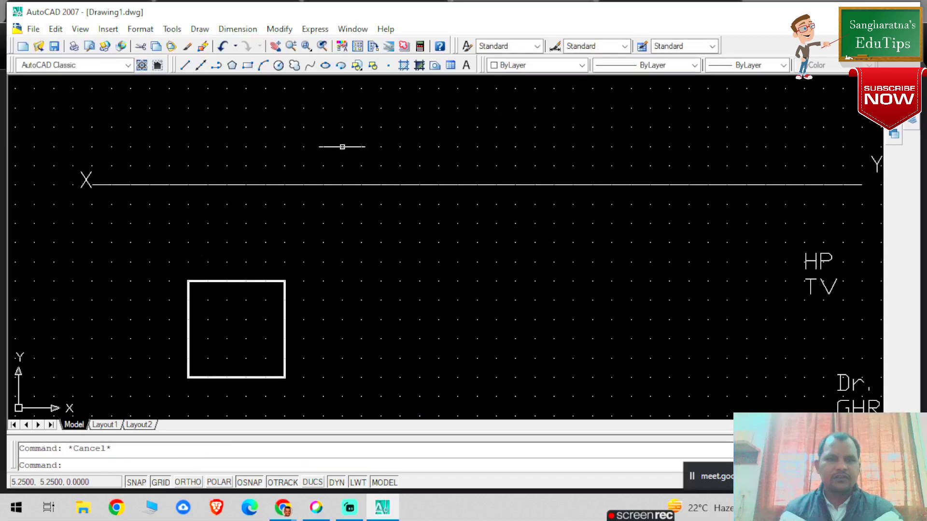
# - Draw both diagonals of the square and a vertical projector from its upper-left corner to the XY line
pyautogui.click(185, 65)
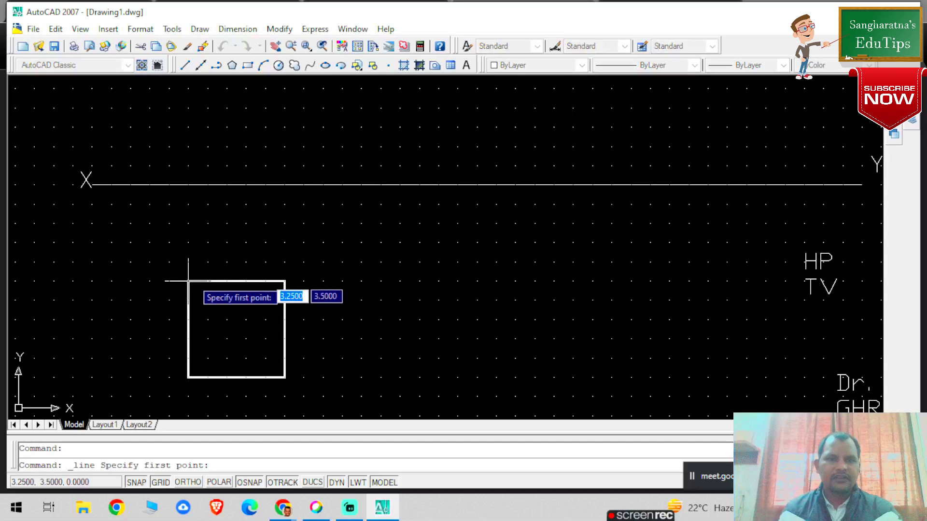
pyautogui.click(189, 281)
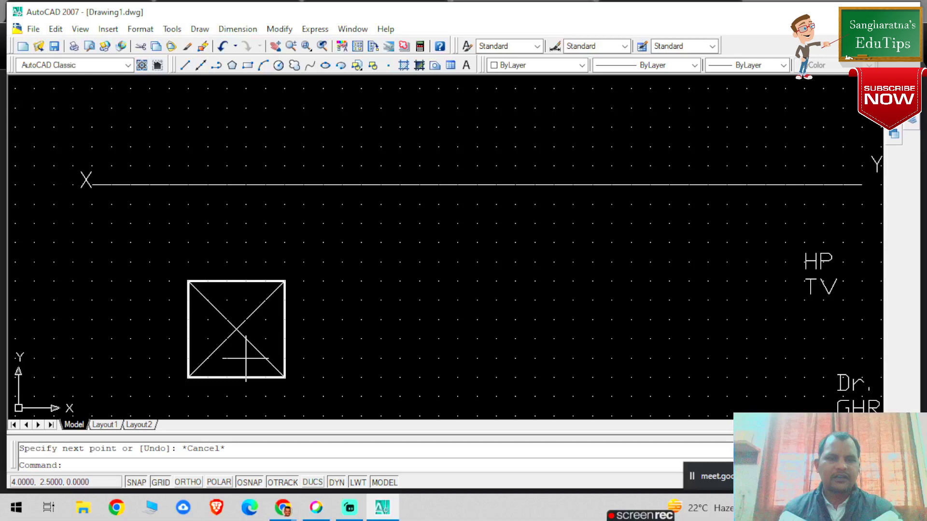
pyautogui.press('Return')
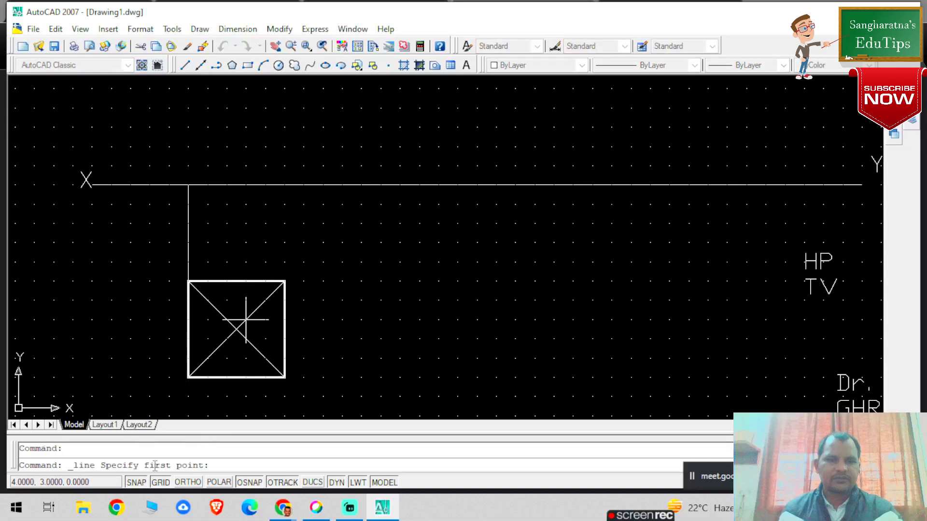
# - Turn Snap off, project the square's centre and right side up to the XY line, and mark the three intersections with points
pyautogui.press('F9')
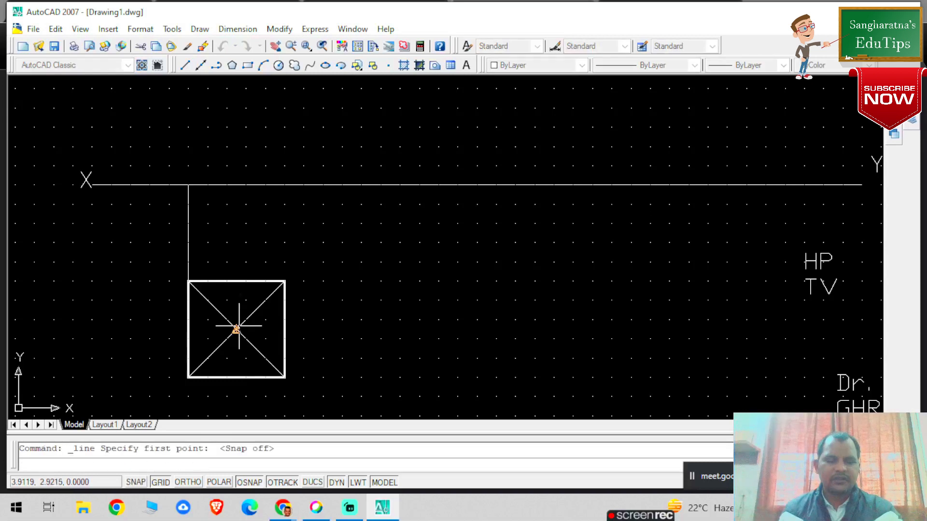
pyautogui.click(236, 329)
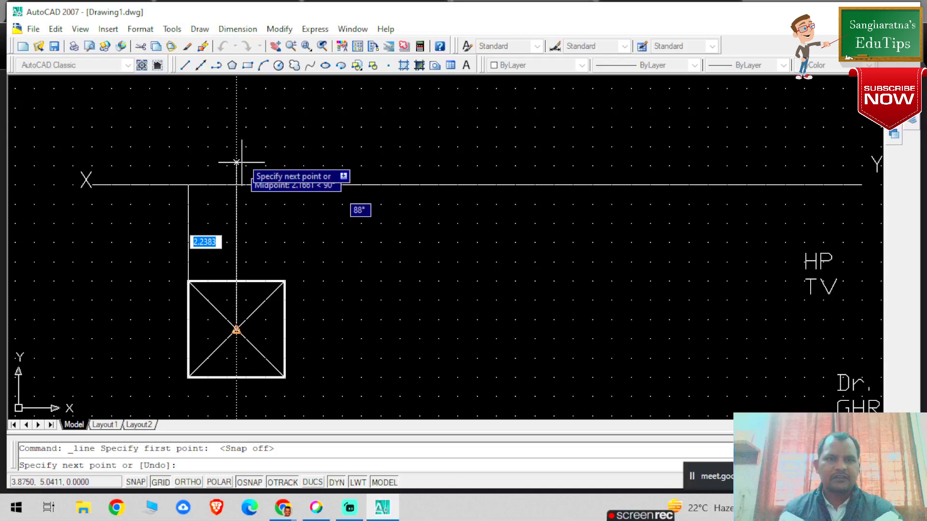
pyautogui.click(237, 162)
pyautogui.press('Return')
pyautogui.press('Return')
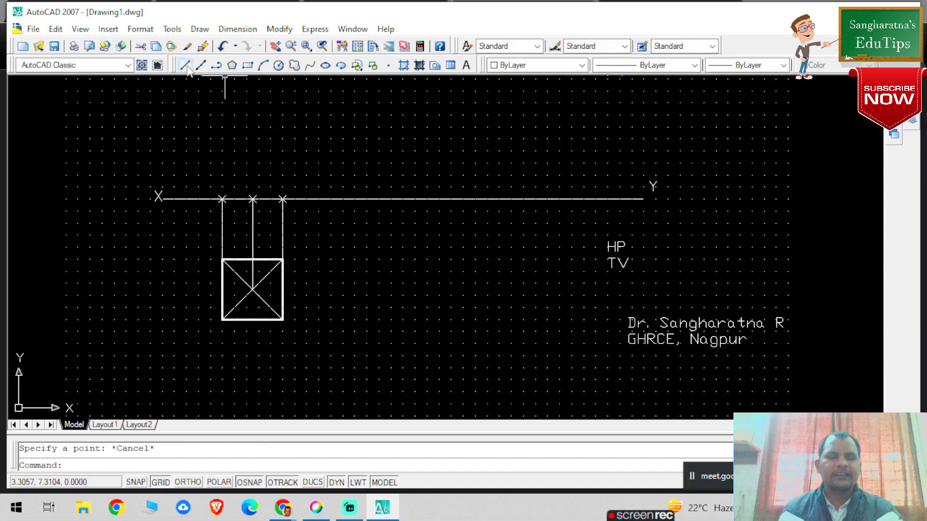
# - Draw a vertical axis about 1.25 units high from the middle point on the XY line and place a point at its top end
pyautogui.click(185, 65)
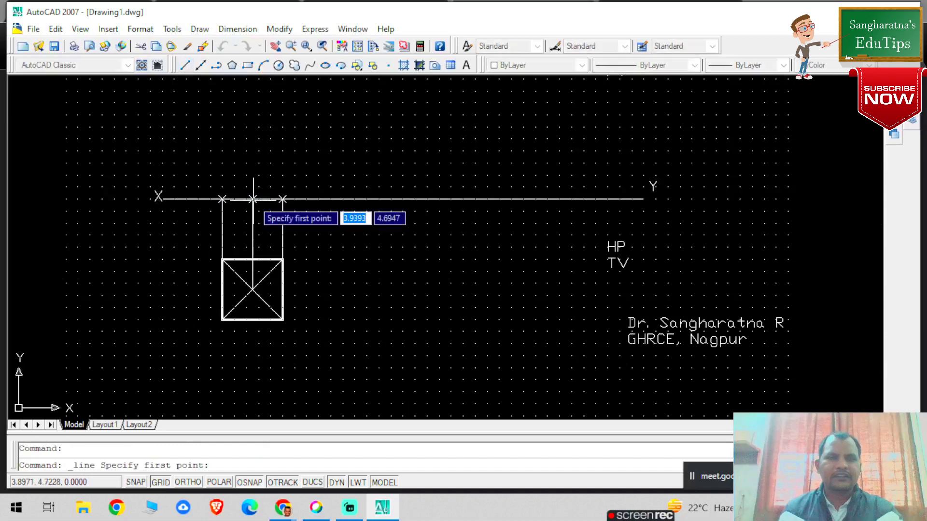
pyautogui.click(253, 199)
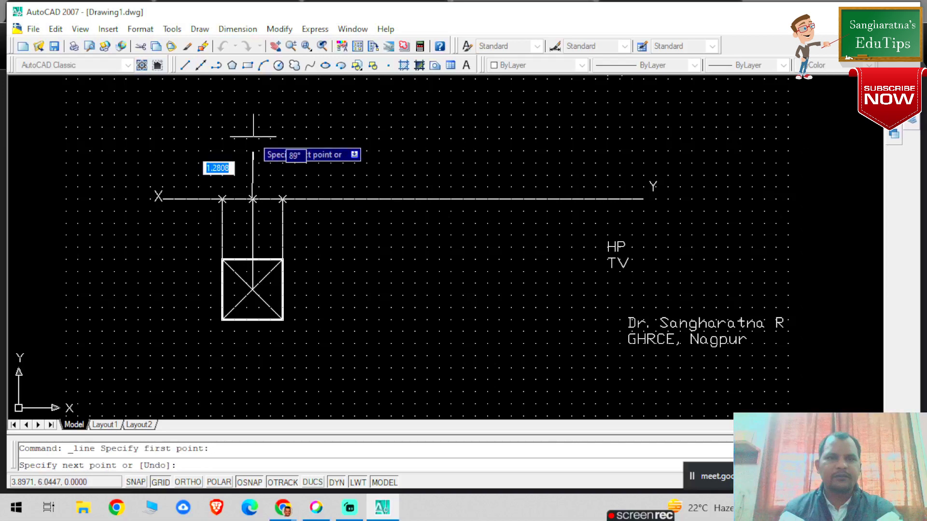
pyautogui.scroll(1, 253, 136)
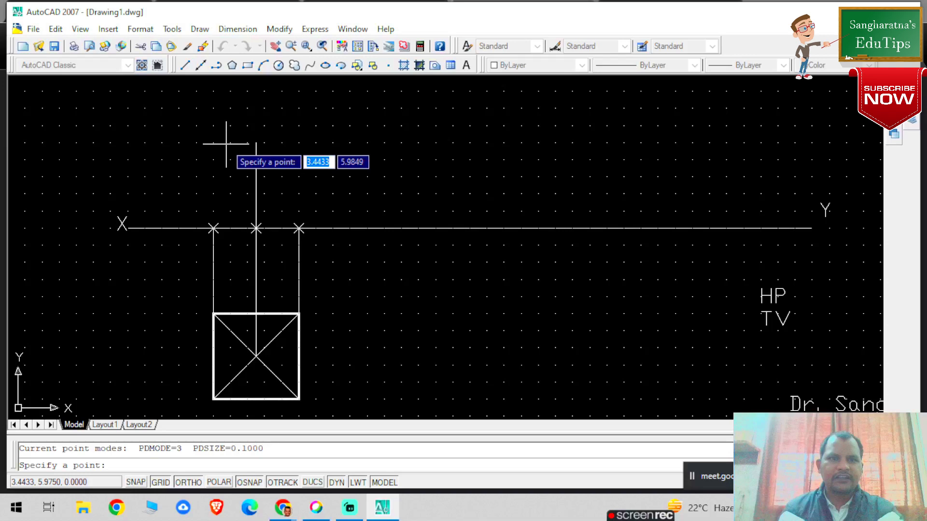
pyautogui.click(256, 143)
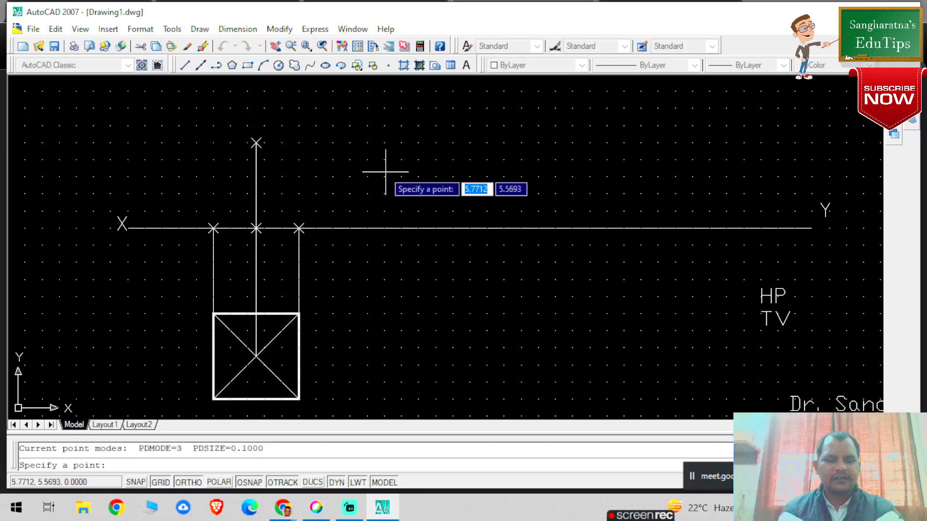
# - Draw the front-view triangle with lines from the apex point to both outer points on the XY line and a base between them
pyautogui.click(185, 65)
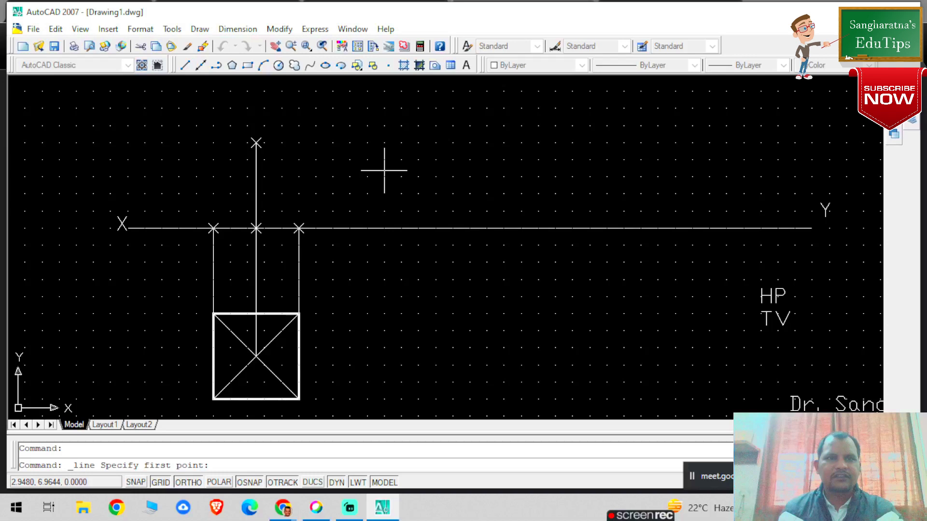
pyautogui.click(256, 143)
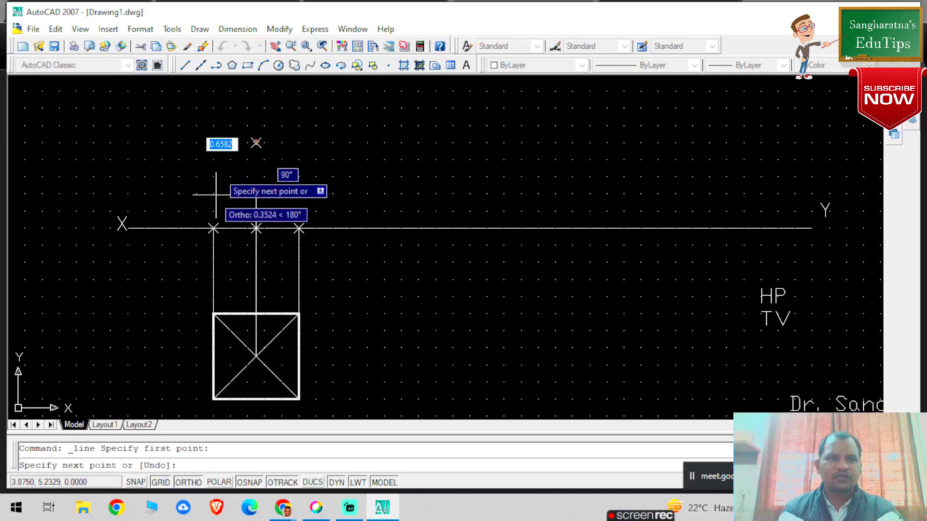
pyautogui.click(256, 143)
pyautogui.press('Escape')
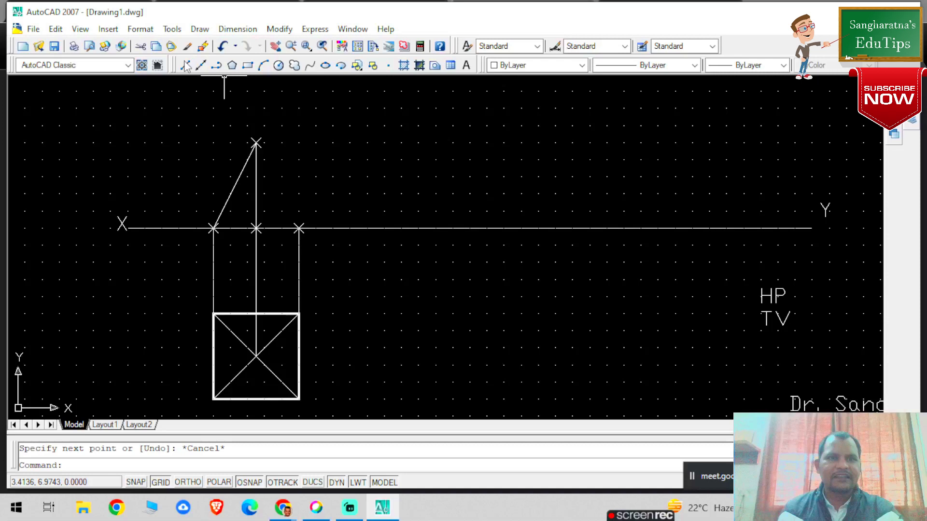
pyautogui.click(186, 66)
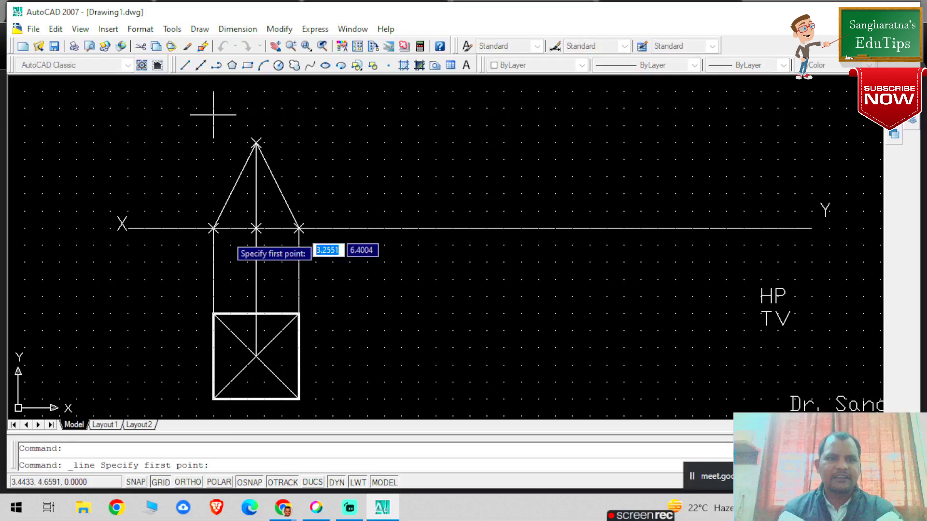
pyautogui.click(213, 228)
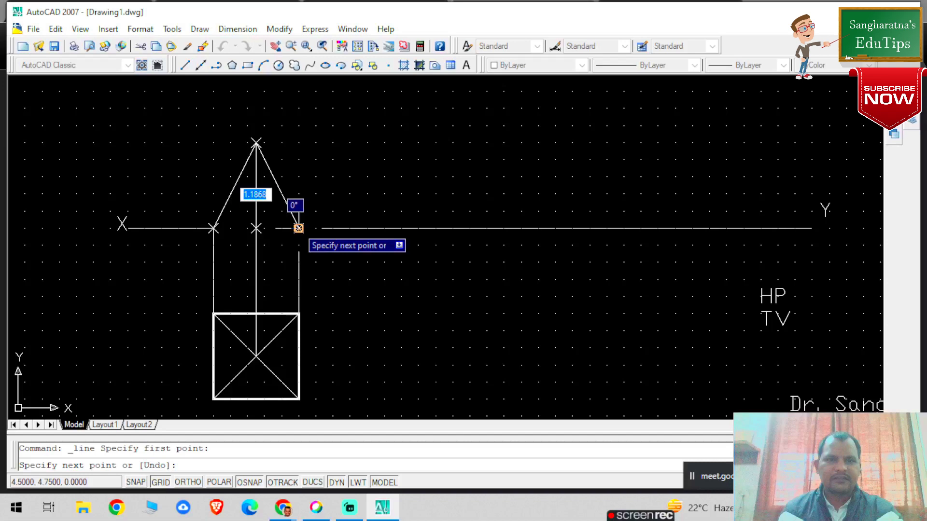
# - Apply a heavier lineweight to the triangle's three sides and a dashed linetype to its vertical axis
pyautogui.click(745, 65)
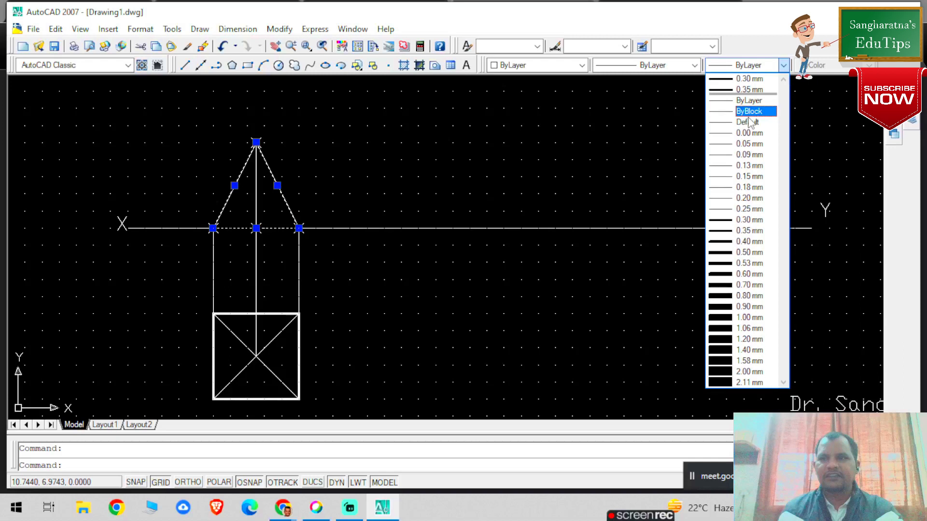
pyautogui.click(750, 123)
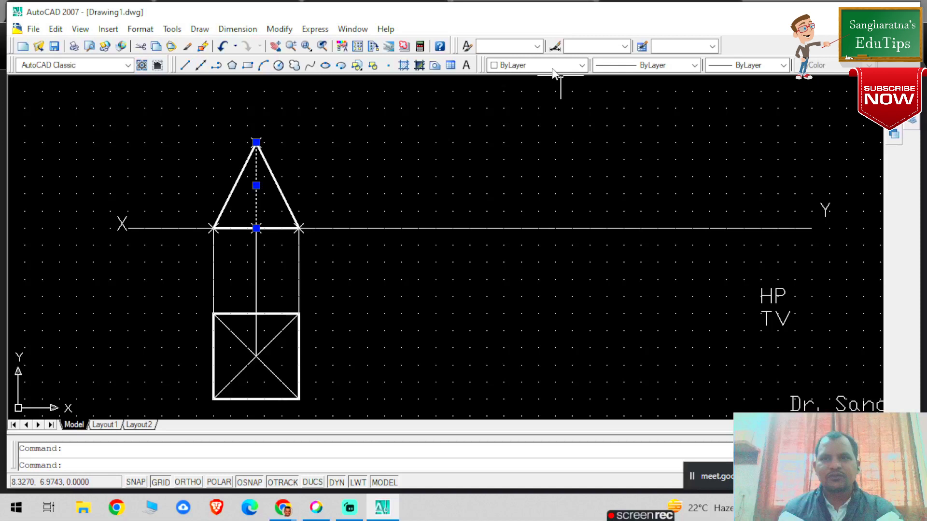
pyautogui.press('Escape')
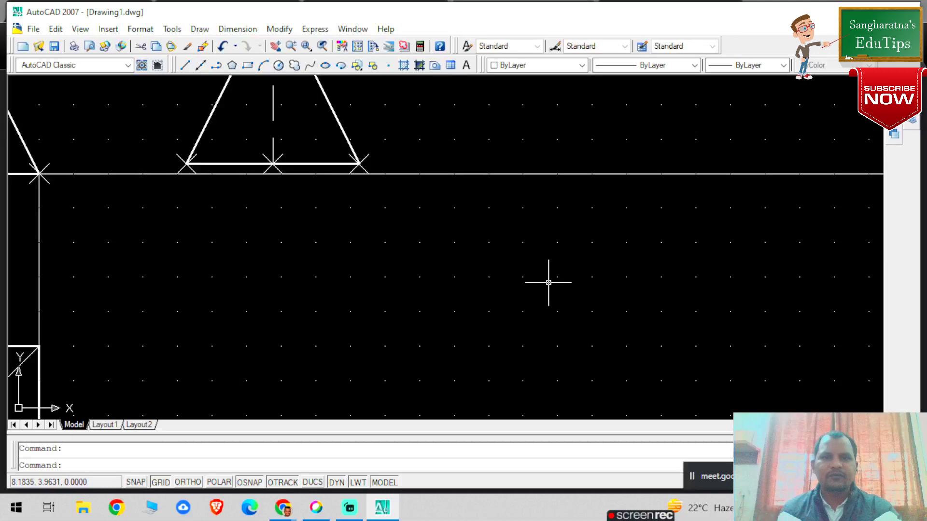
# - Move the copied front-view triangle down so that its base rests on the XY line
pyautogui.scroll(-3, 401, 260)
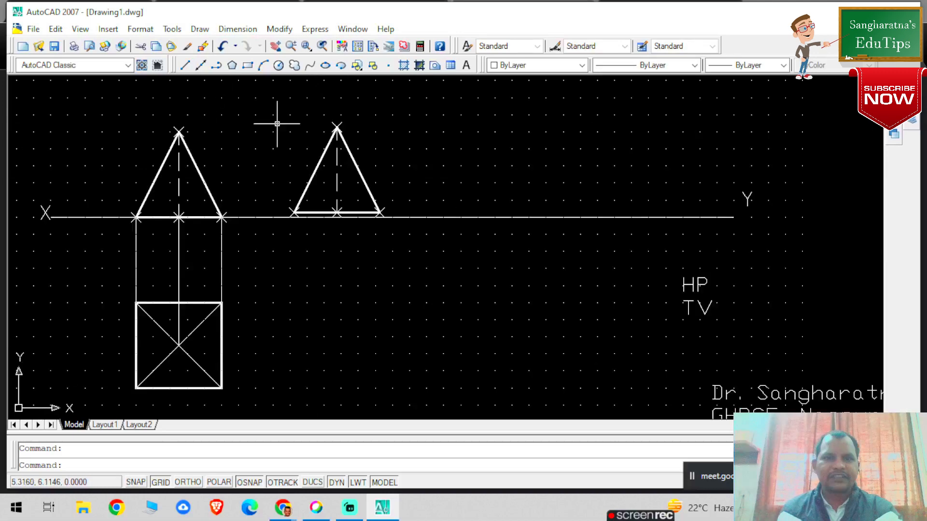
pyautogui.click(274, 103)
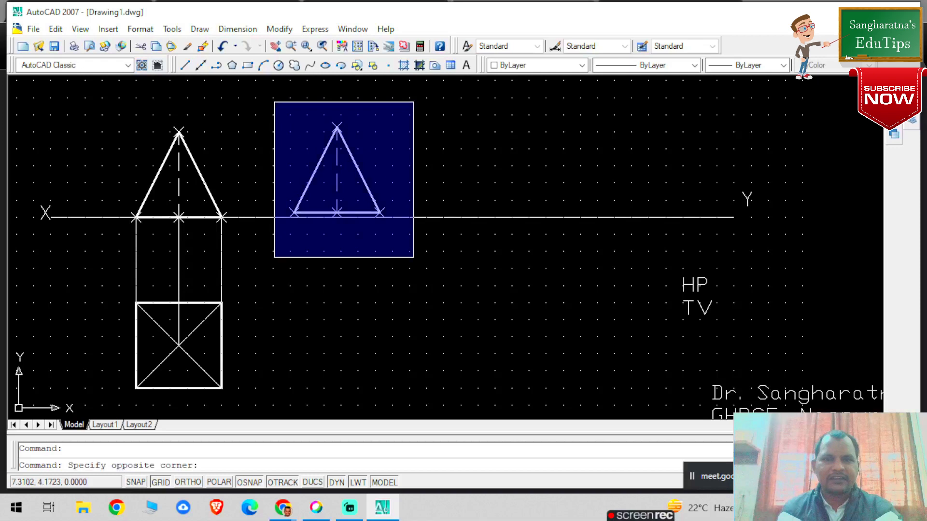
pyautogui.click(413, 257)
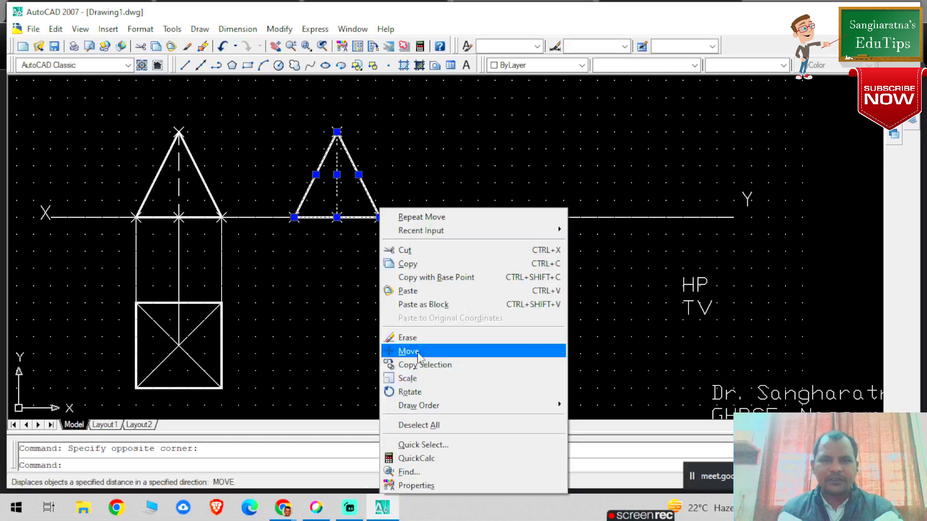
# - Rotate the copied triangle clockwise about its right base corner until its axis is inclined at 30° to the XY line
pyautogui.click(408, 351)
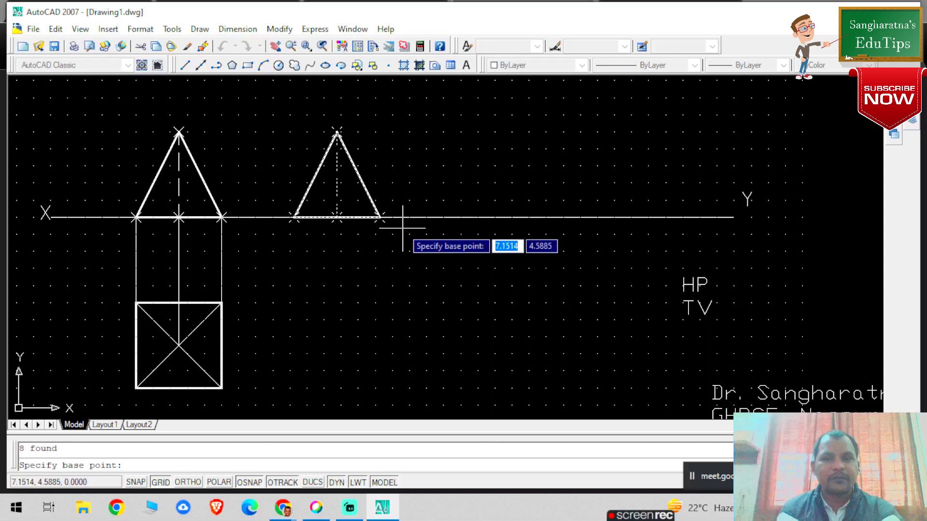
pyautogui.click(379, 216)
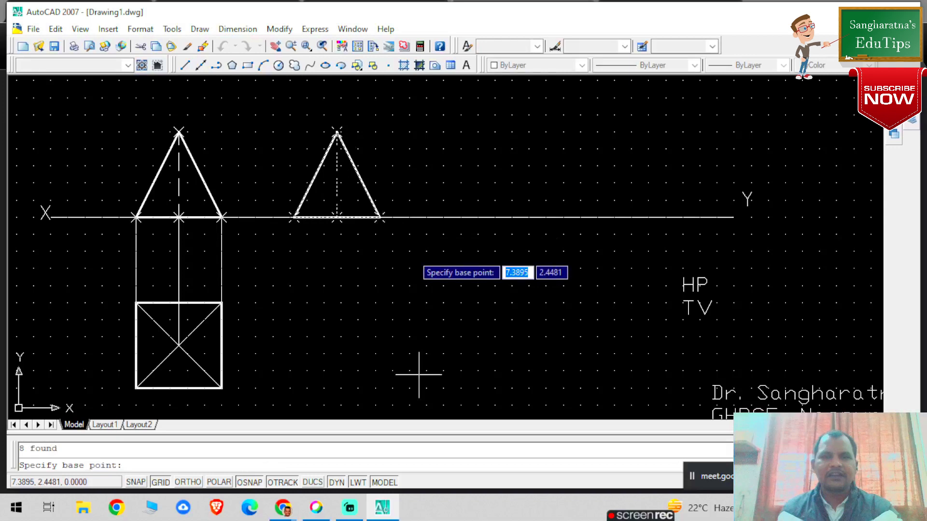
pyautogui.click(379, 218)
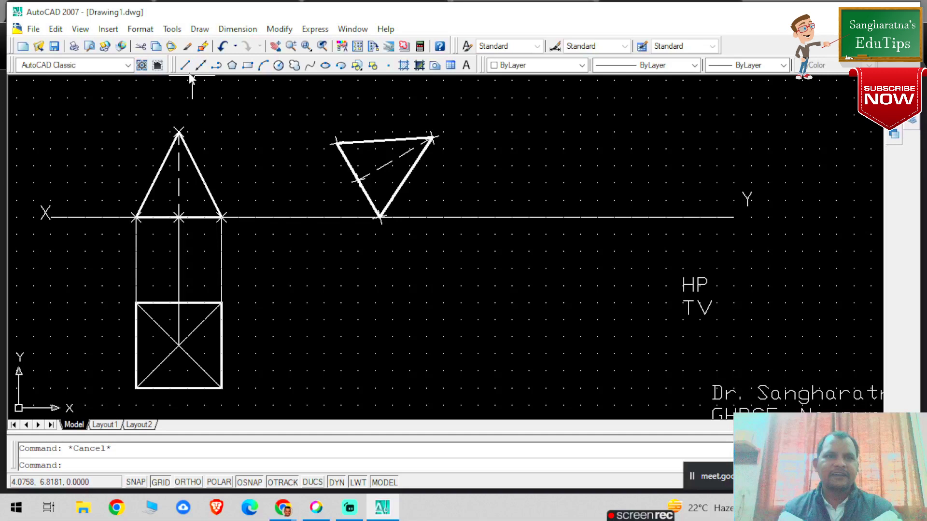
# - Project the tilted triangle's corners and base midpoint vertically down across the horizontal projectors from the square's sides and centre
pyautogui.click(185, 65)
pyautogui.click(359, 179)
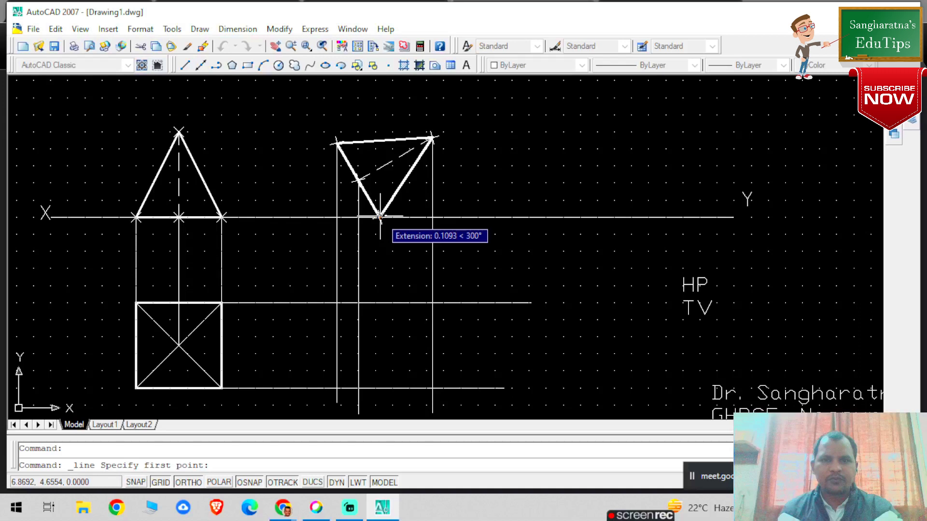
pyautogui.click(380, 217)
pyautogui.click(380, 413)
pyautogui.press('Escape')
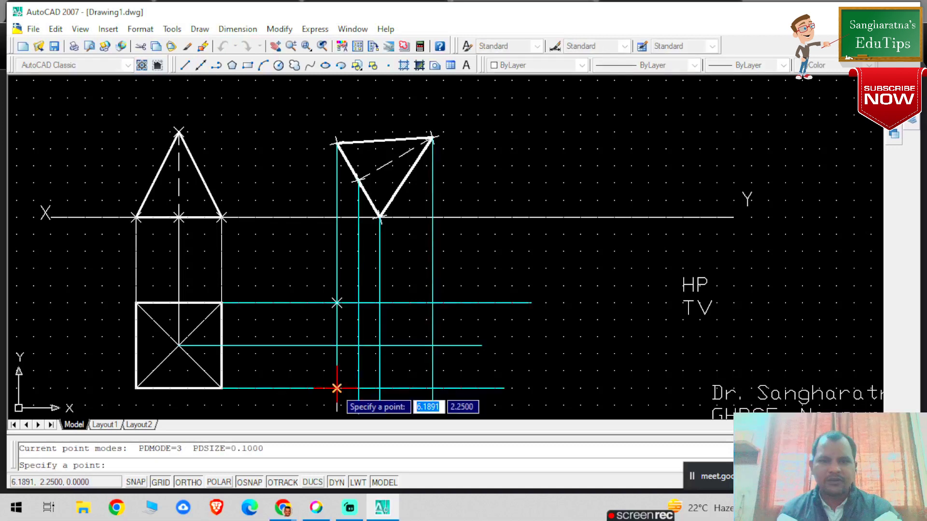
# - Place points where the vertical projectors cross the matching horizontal projectors for the base corners, base centre and apex
pyautogui.click(337, 389)
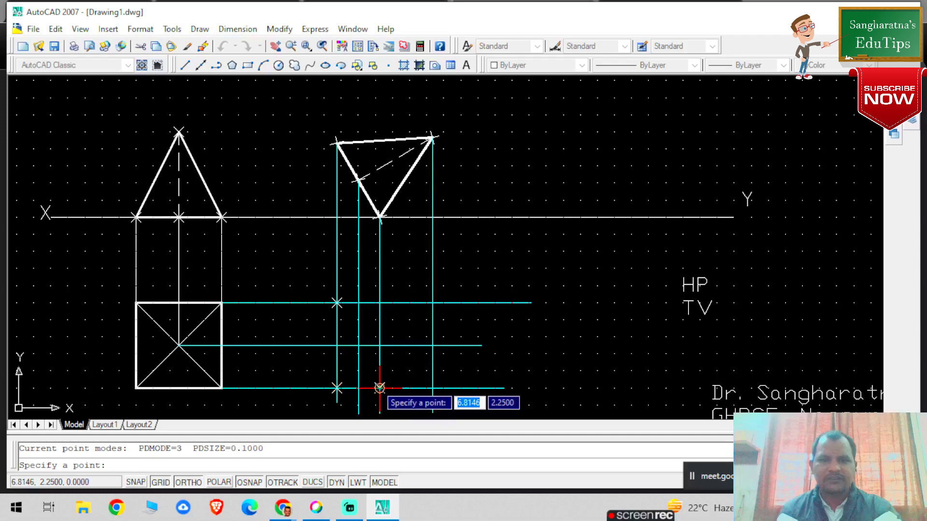
pyautogui.click(380, 388)
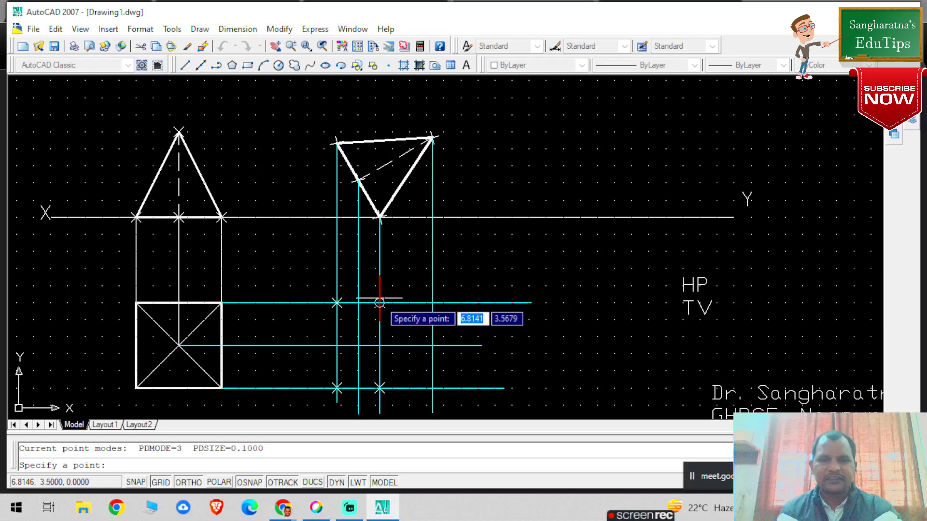
pyautogui.click(380, 303)
pyautogui.press('Escape')
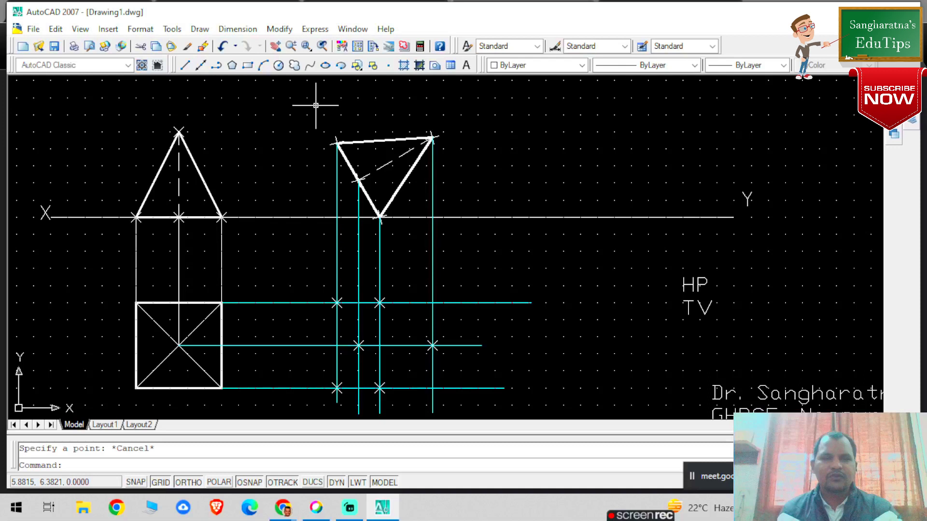
# - Draw the second top view's outline with lines joining the projected base corners and the apex point
pyautogui.write('l')
pyautogui.press('Return')
pyautogui.click(379, 303)
pyautogui.click(432, 345)
pyautogui.click(379, 388)
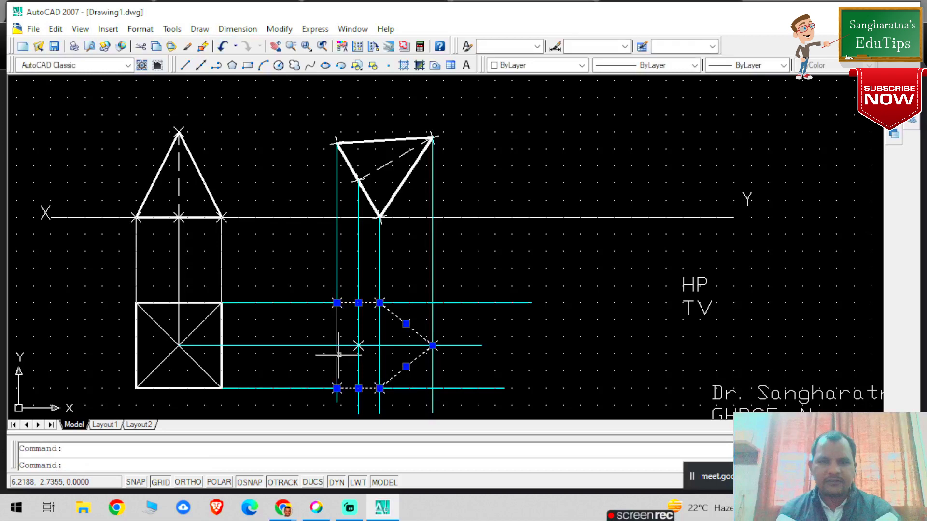
# - Give the second top view's outline a 0.30 mm lineweight and add its inner lines: the dashed base edge and the axis
pyautogui.click(338, 355)
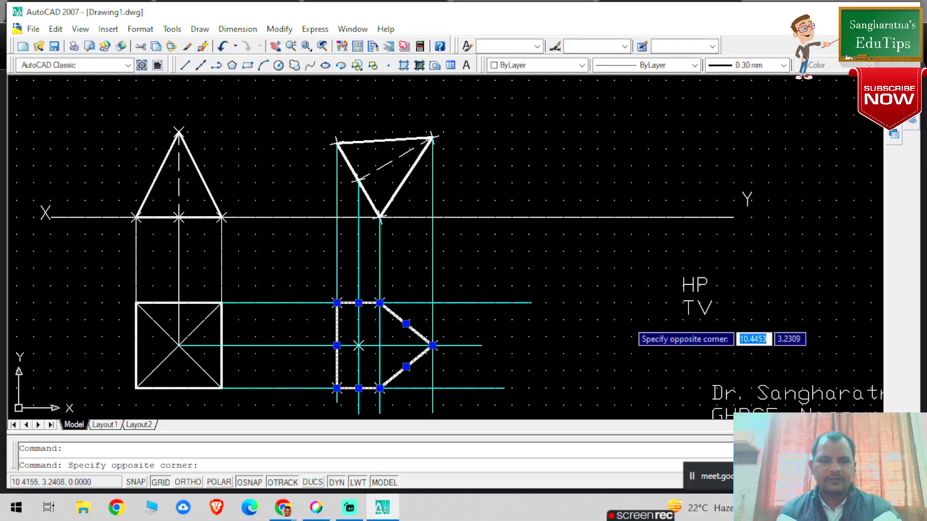
pyautogui.press('Escape')
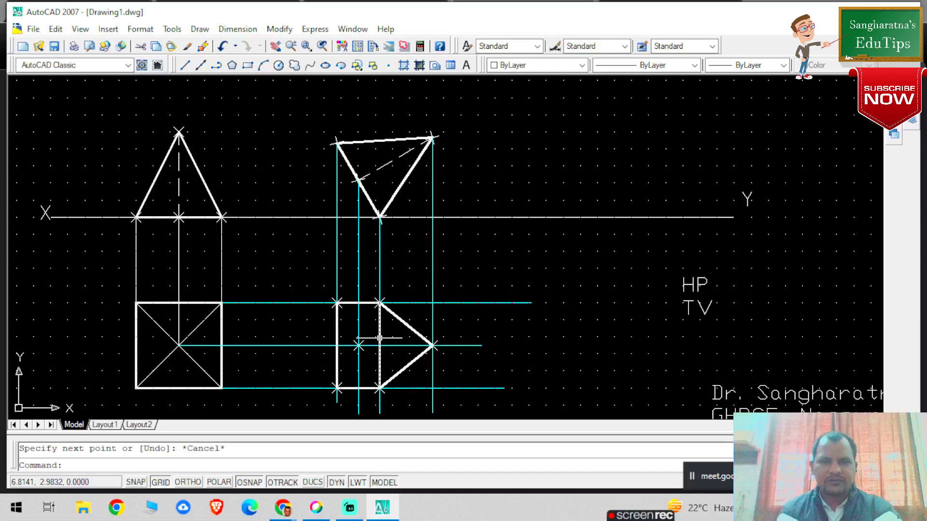
pyautogui.press('Return')
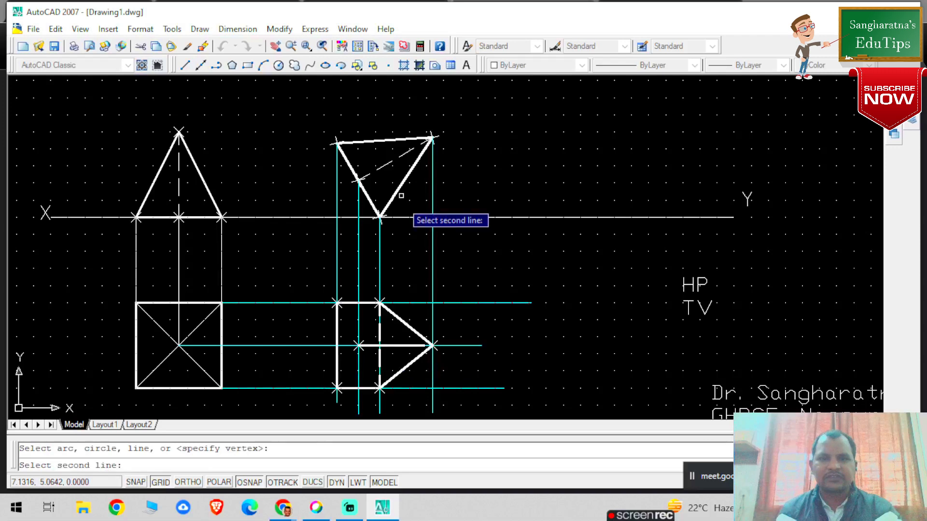
# - Add angular dimensions from the XY line to the tilted triangle's axis and to its base
pyautogui.click(419, 218)
pyautogui.click(506, 189)
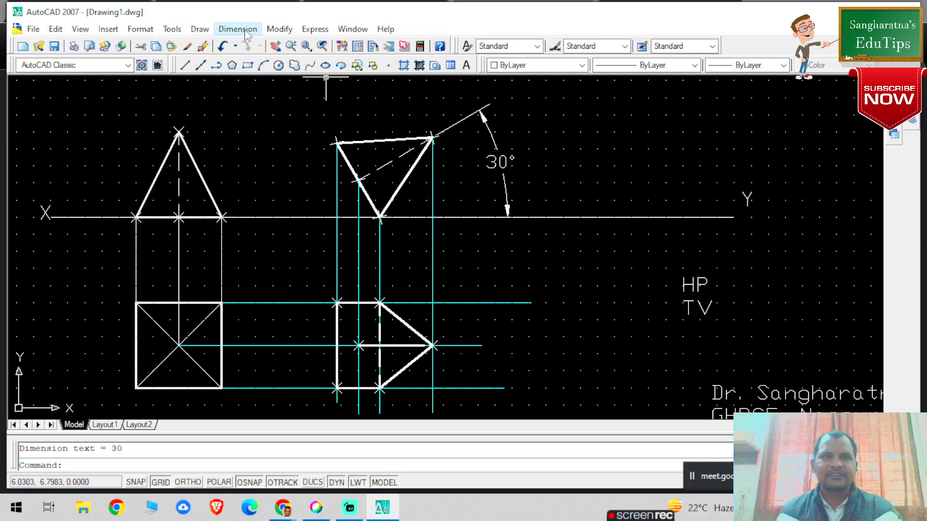
pyautogui.click(368, 189)
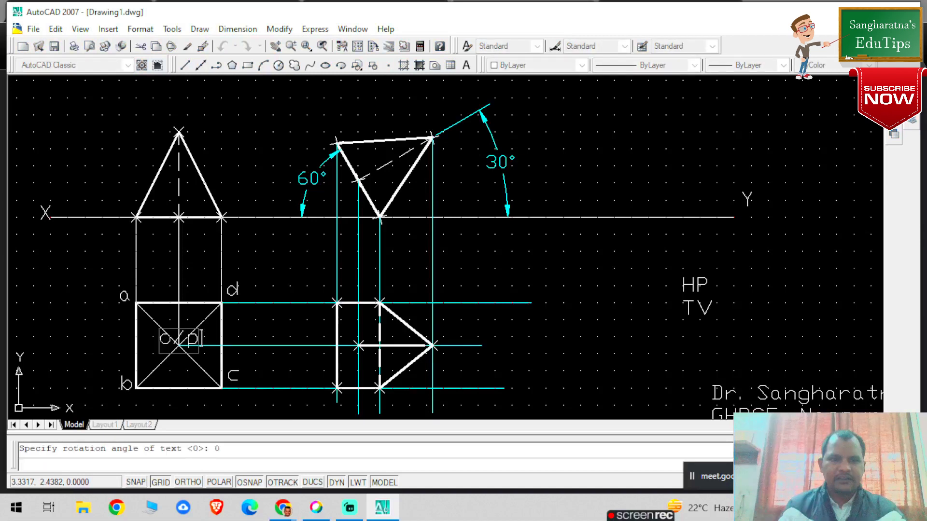
# - Label the upright front view's points a'b', p', c'd' and o', and the second top view's points a1, b1, c1, d1, p1 and o1
pyautogui.click(115, 214)
pyautogui.write("a'")
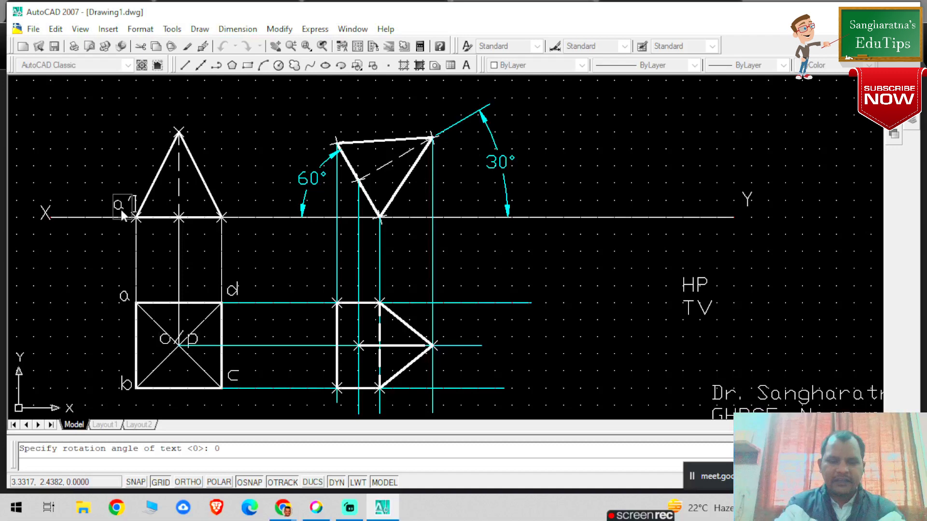
pyautogui.write("b'")
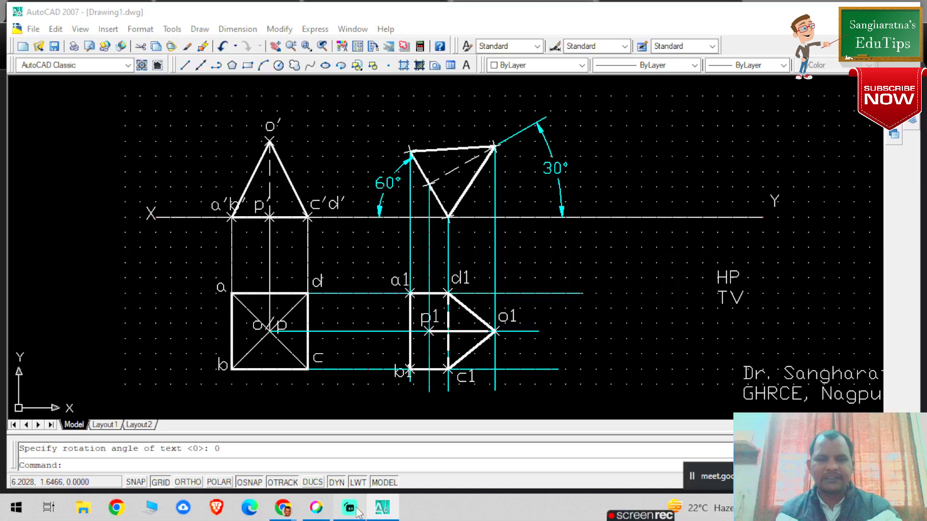
pyautogui.click(357, 512)
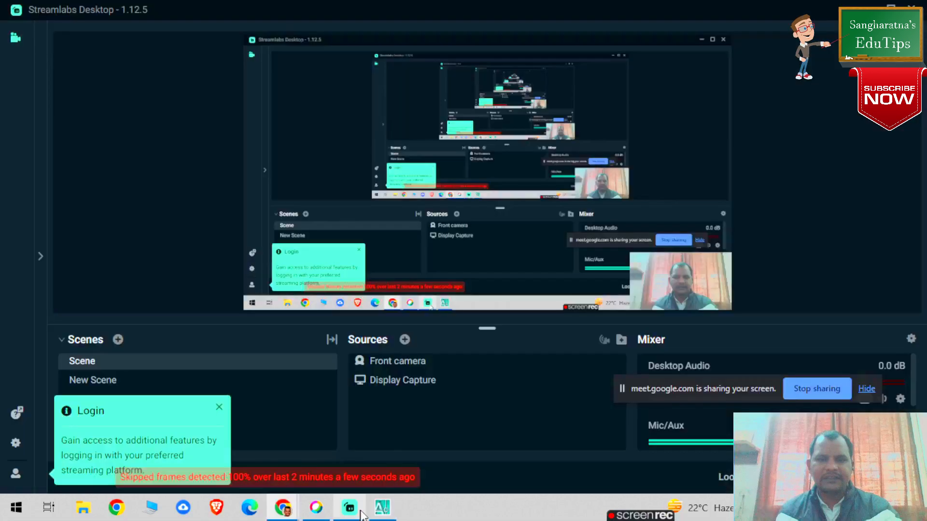
pyautogui.click(360, 514)
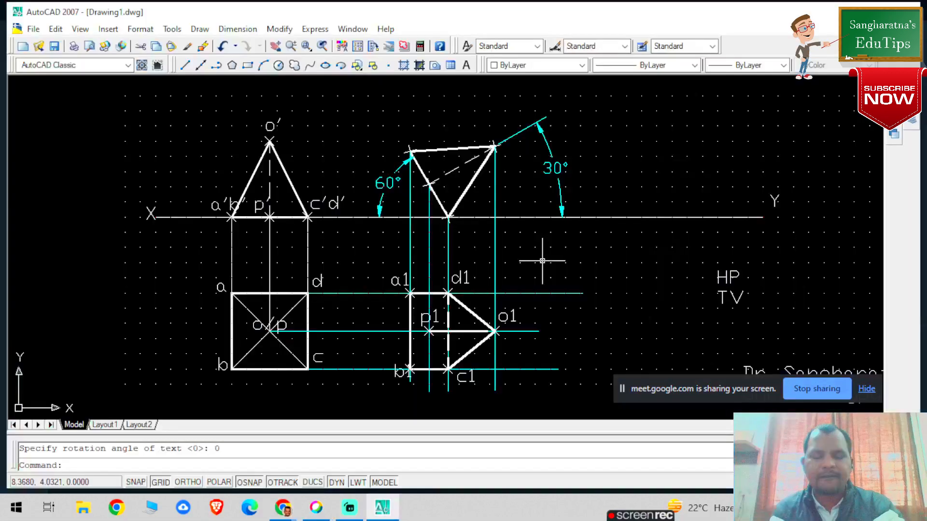